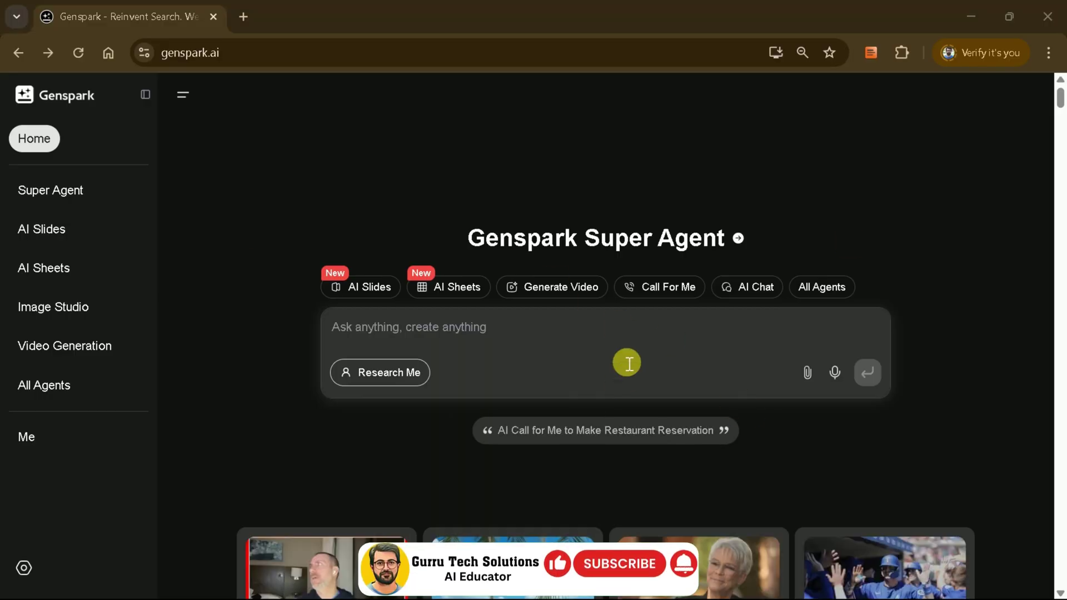
Step: Scroll the Genspark home news feed down and back up twice to look it over
scroll(664, 384, down, 15)
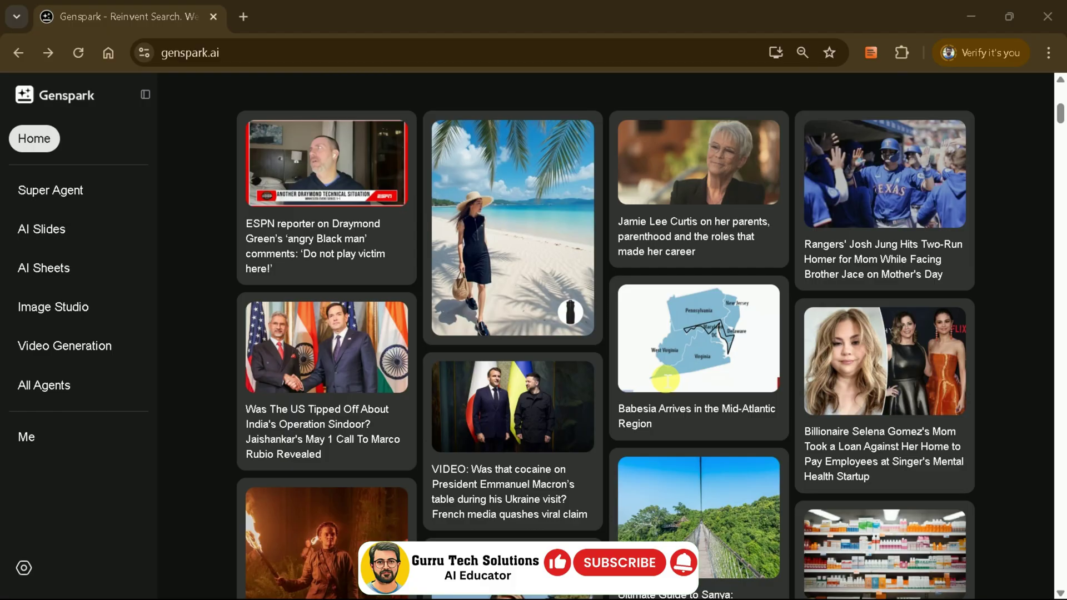
scroll(690, 432, up, 15)
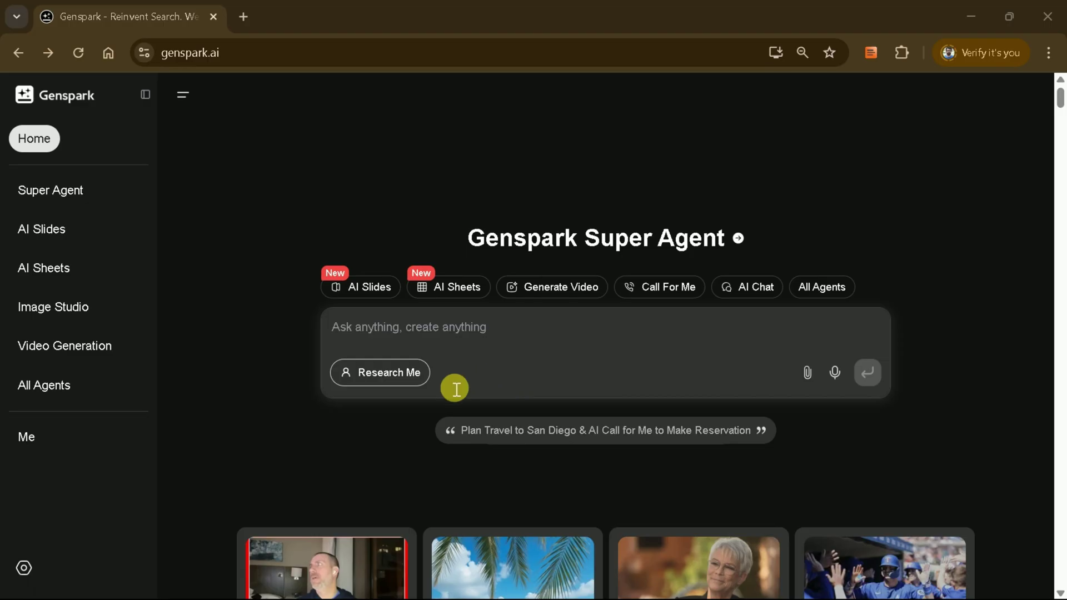
scroll(690, 432, down, 2)
scroll(690, 432, up, 2)
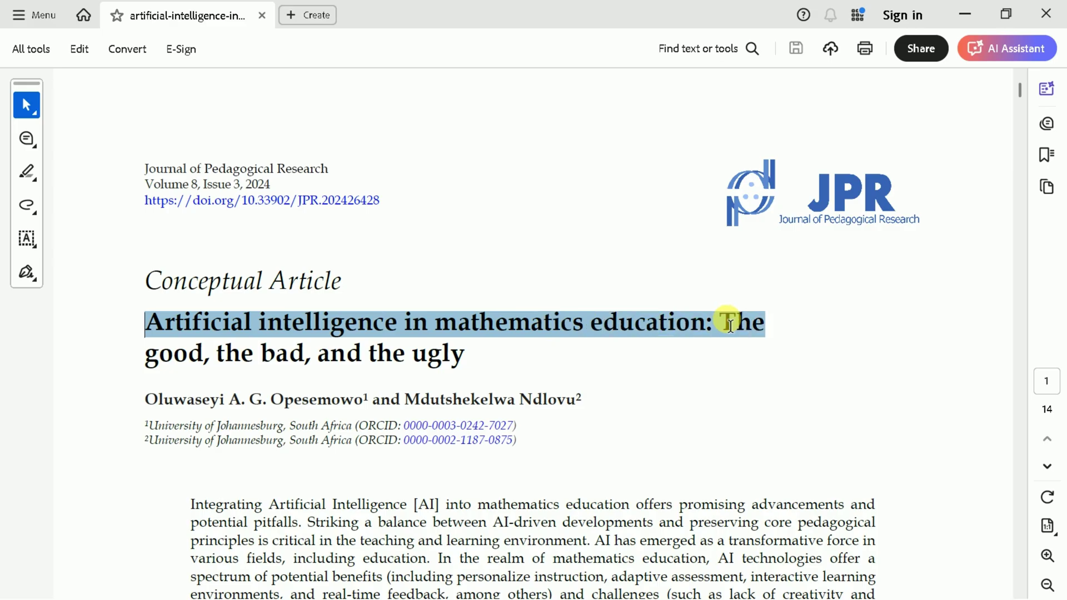
Step: Highlight the paper's title, then skim the abstract and introduction down to section 2, Historical Background
drag(730, 324, 487, 367)
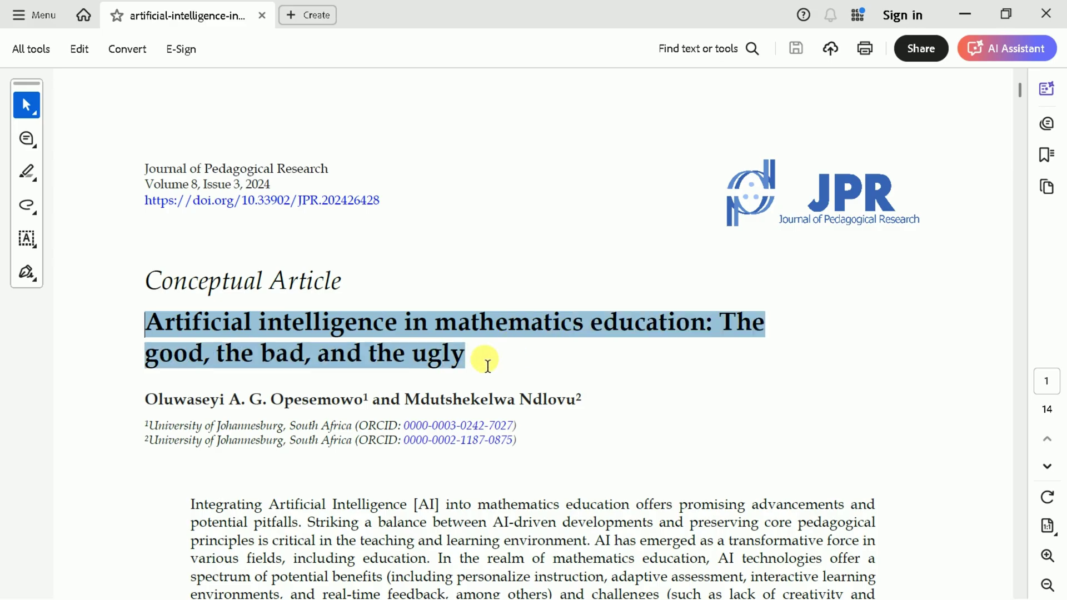
click(488, 366)
scroll(519, 359, down, 5)
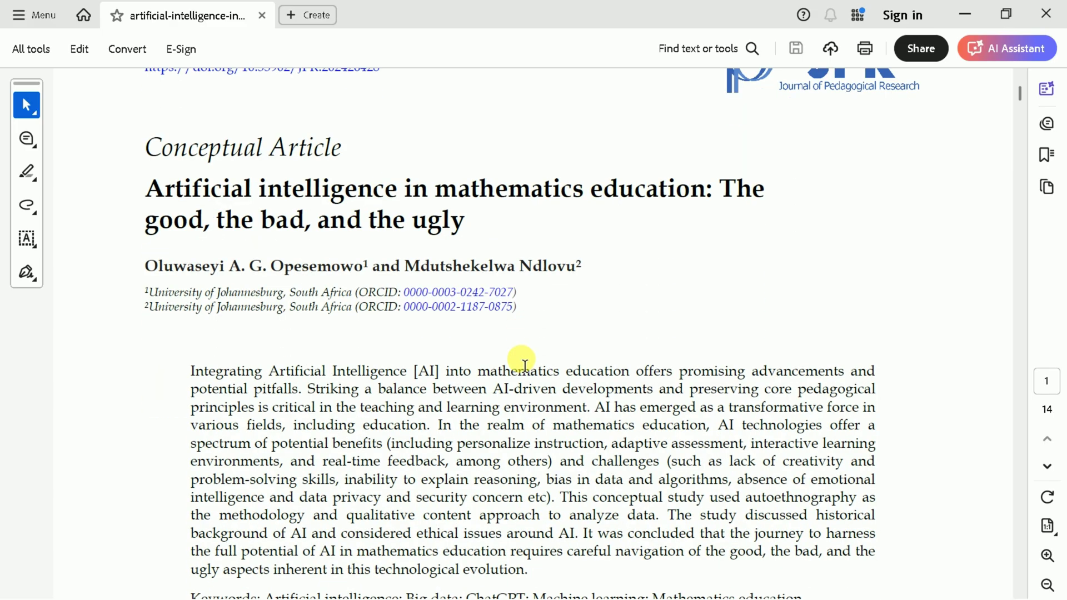
scroll(499, 368, down, 7)
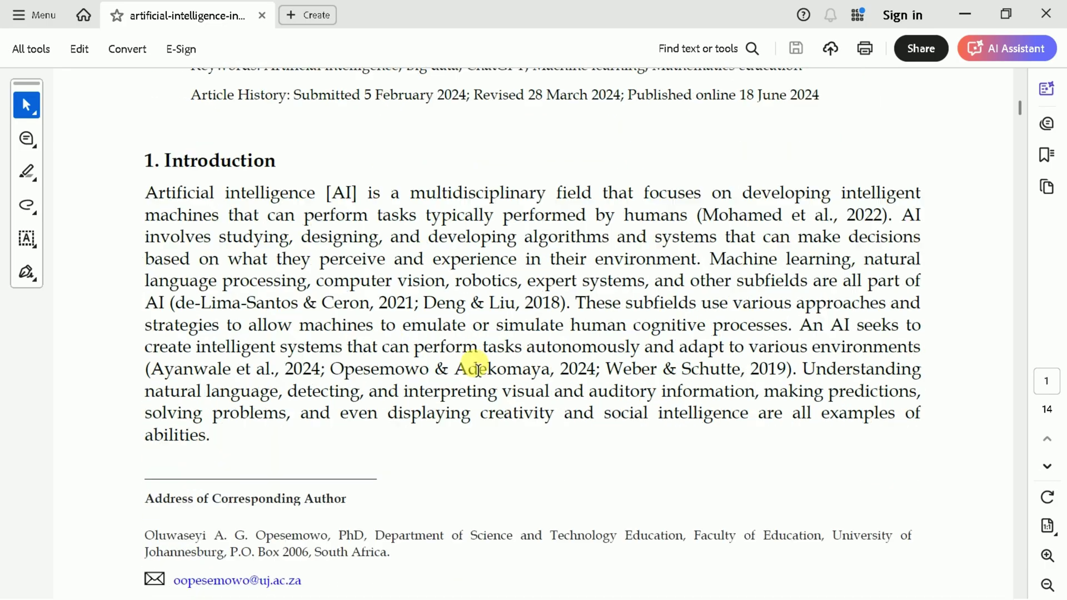
scroll(465, 438, down, 16)
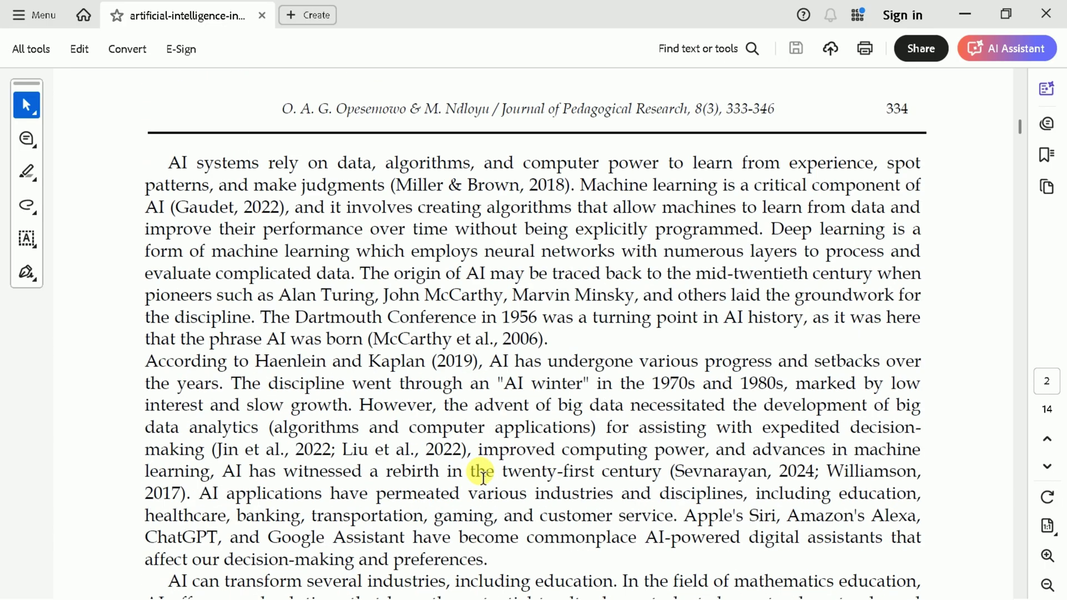
scroll(483, 476, down, 4)
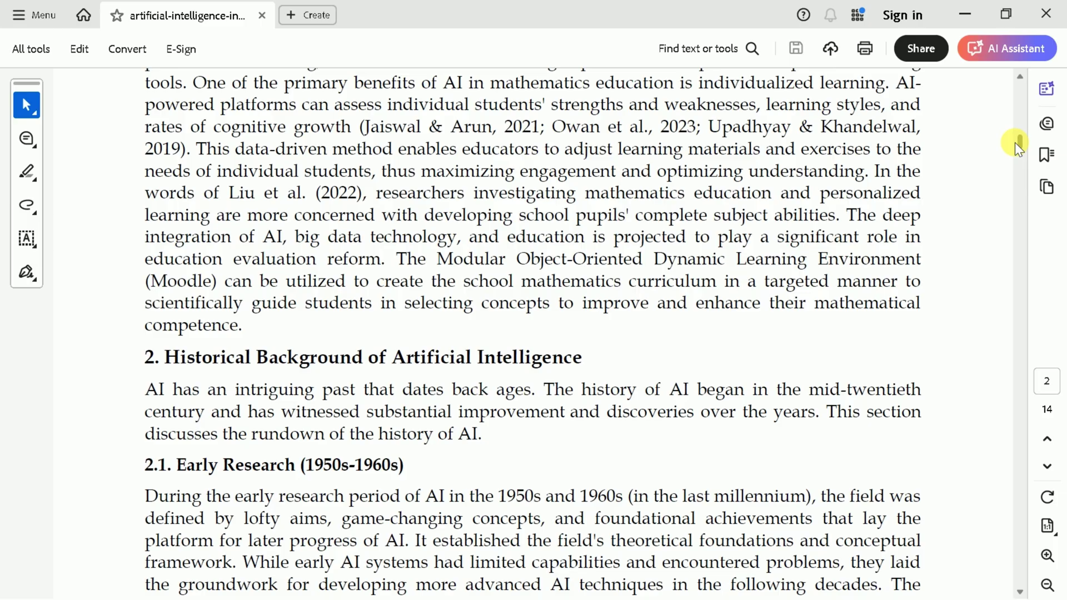
drag(1019, 142, 1019, 154)
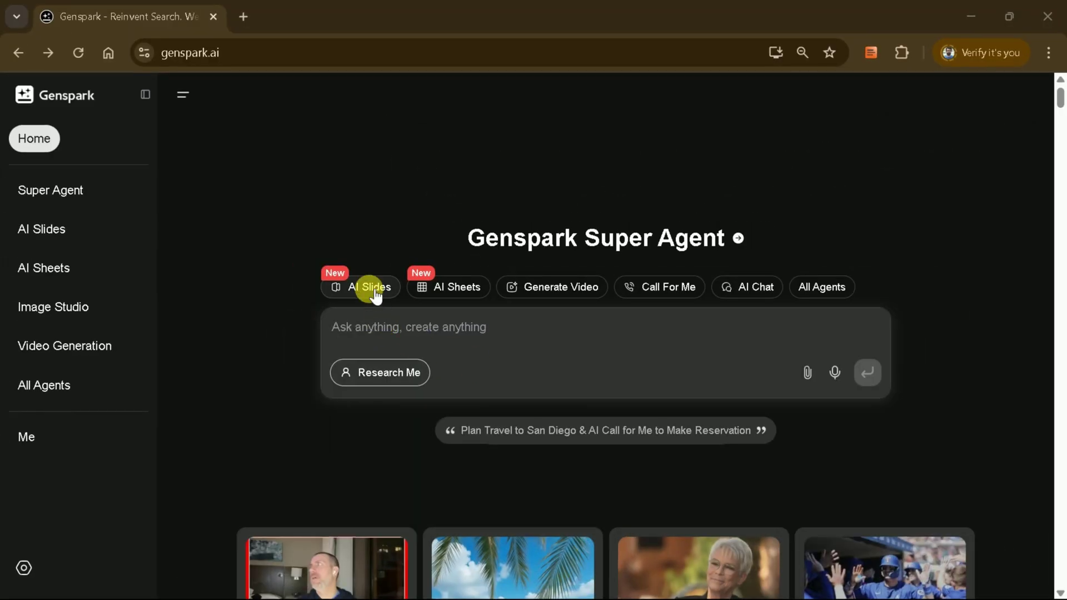
Step: Attach the mathematics education PDF to an AI Slides prompt 'Prepare 6 different slides using the provided academic paper' and submit
click(376, 295)
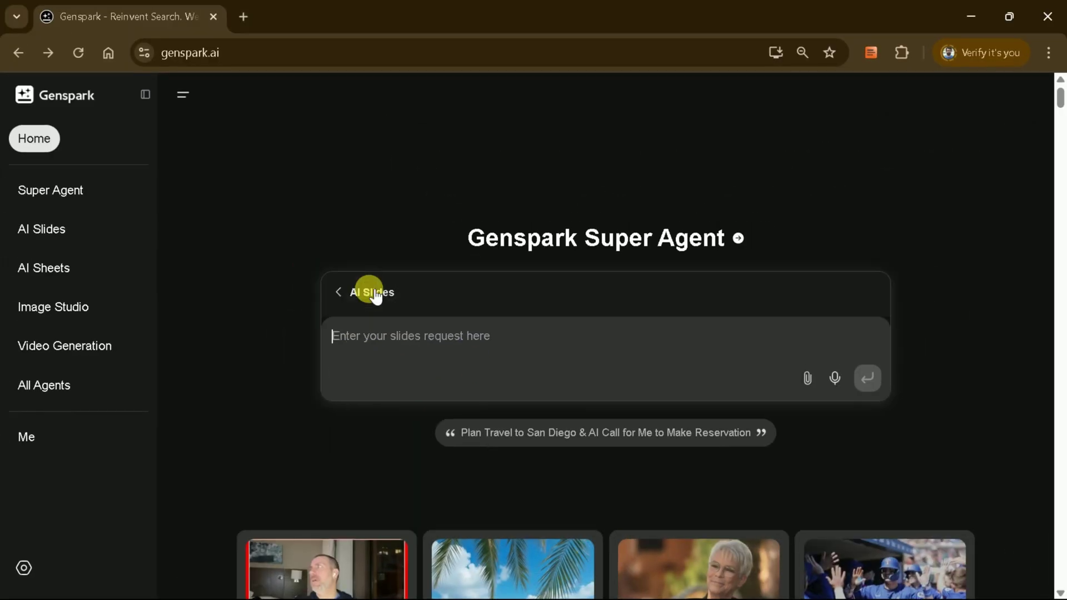
click(809, 378)
click(391, 155)
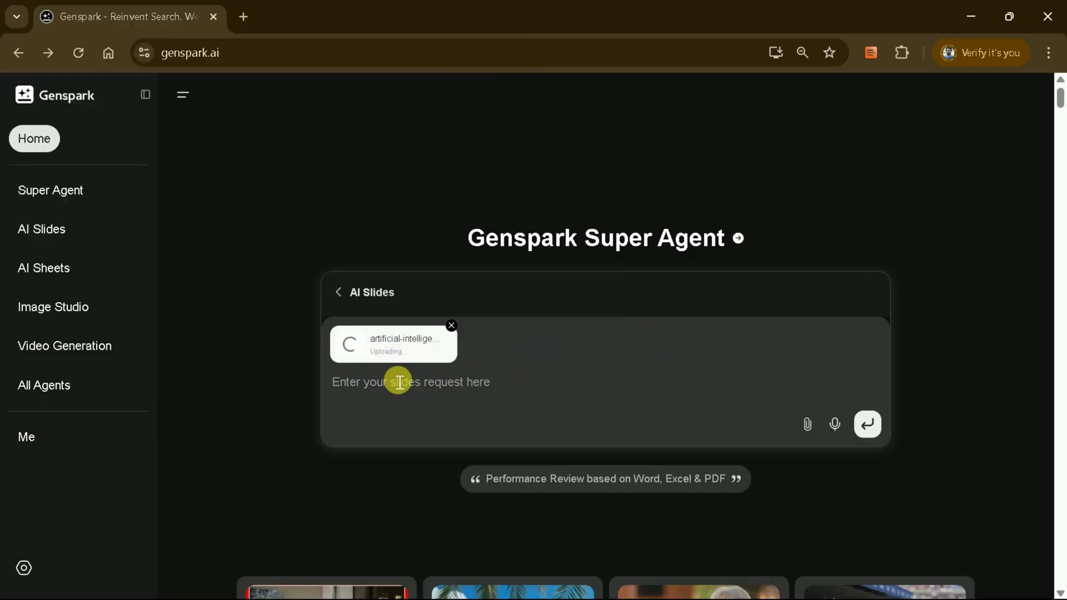
click(439, 394)
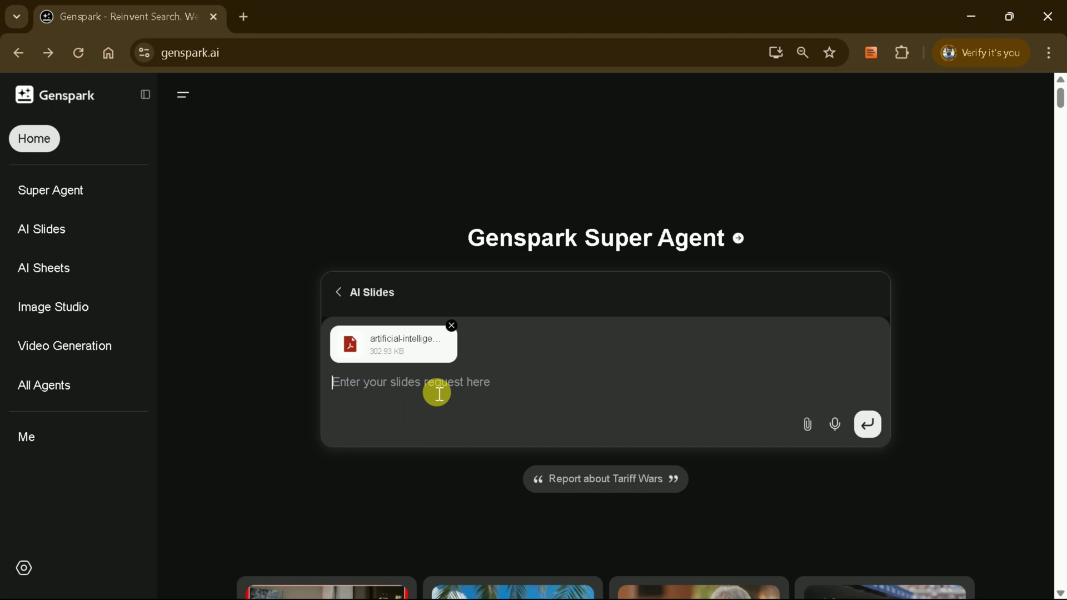
text(Prepar)
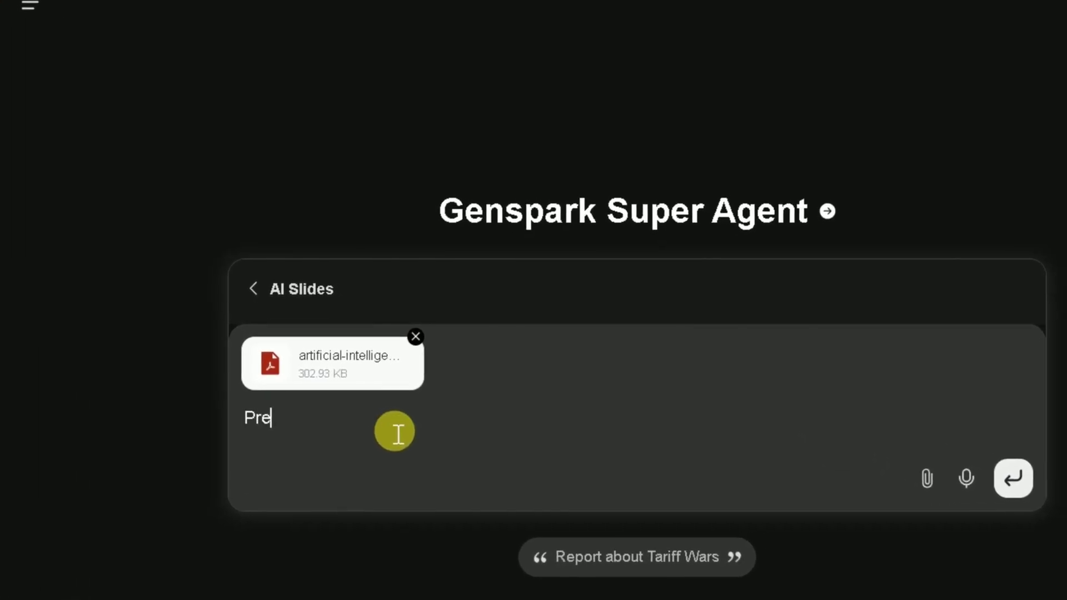
text(e 6 )
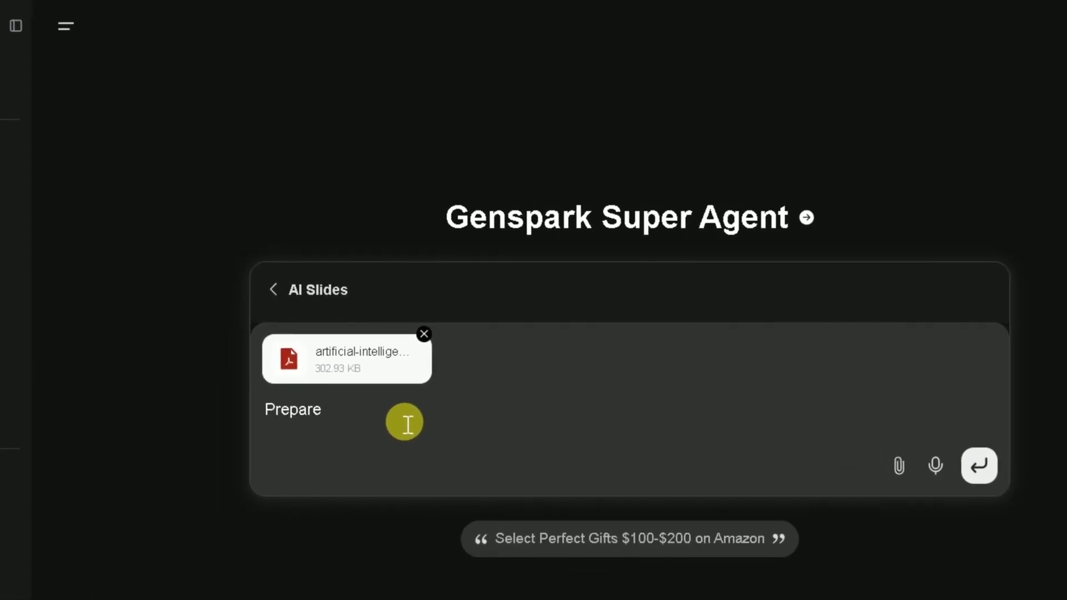
text(different slide)
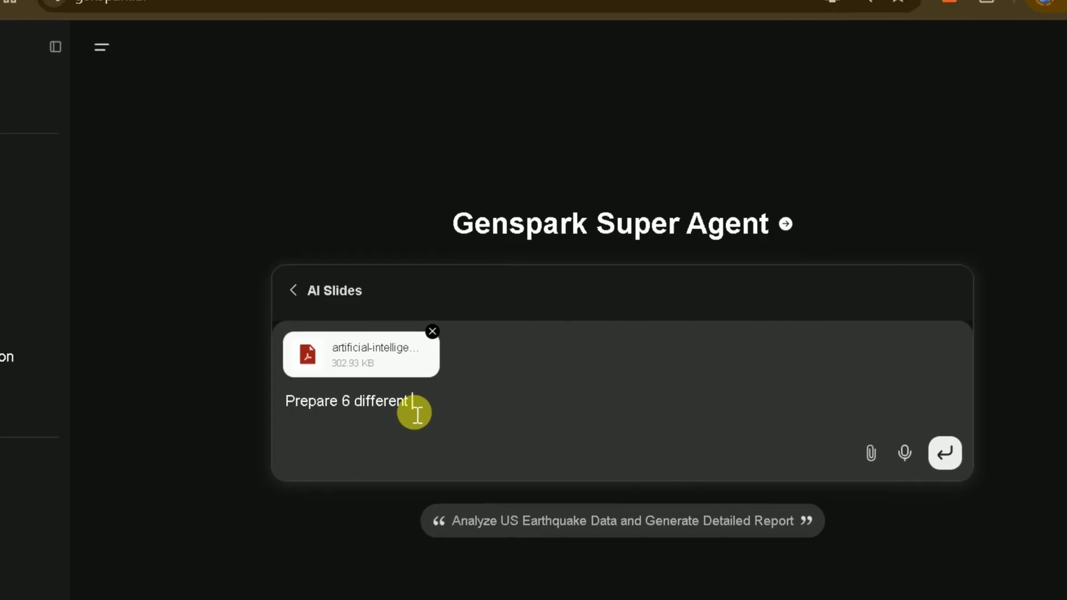
text(s using the p)
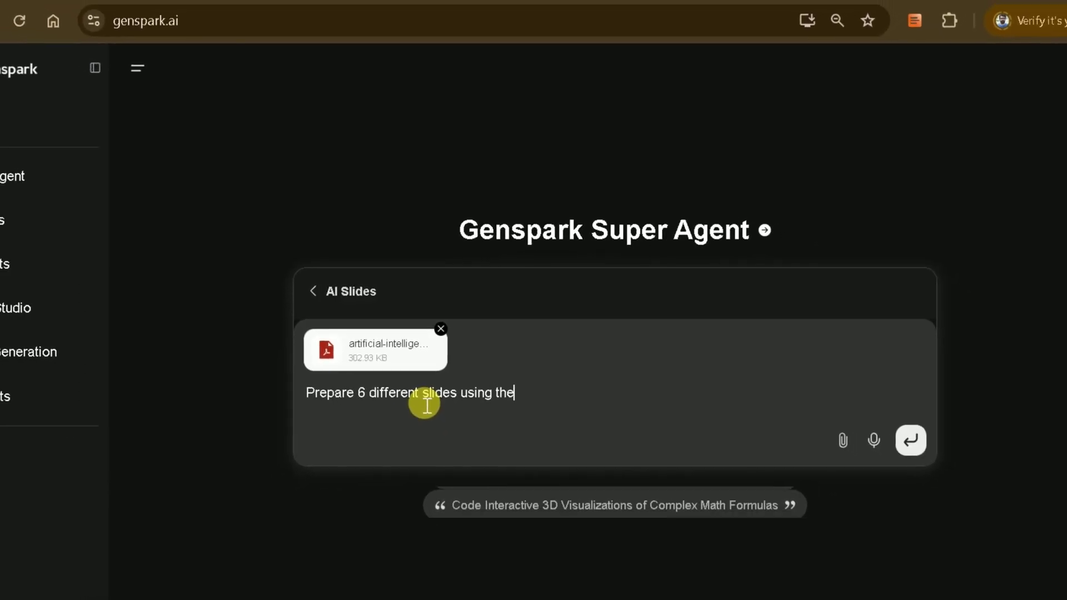
text(rovided academic )
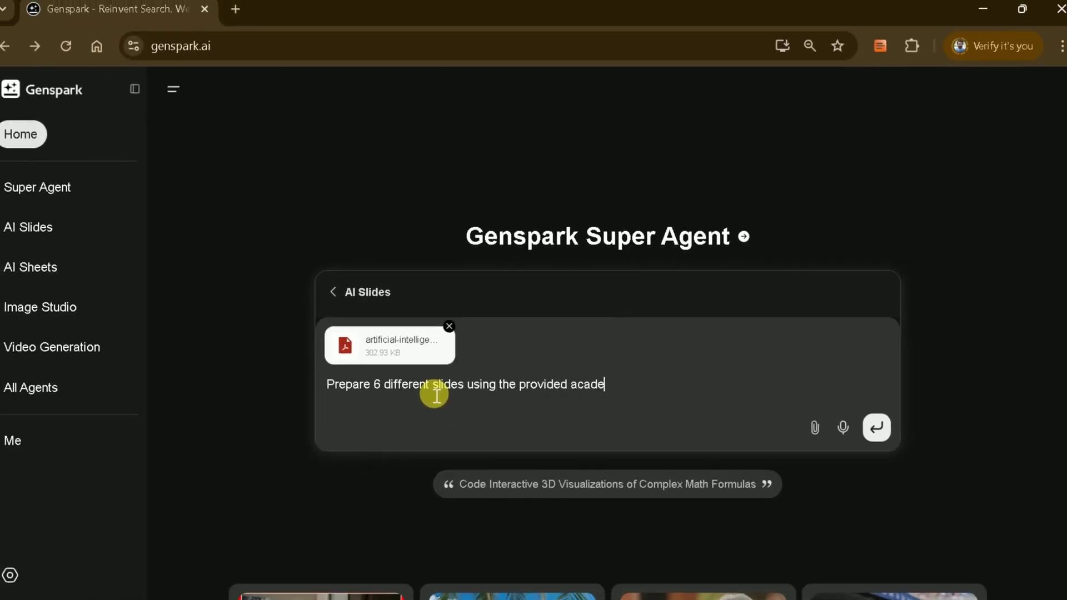
text(paper)
key(Return)
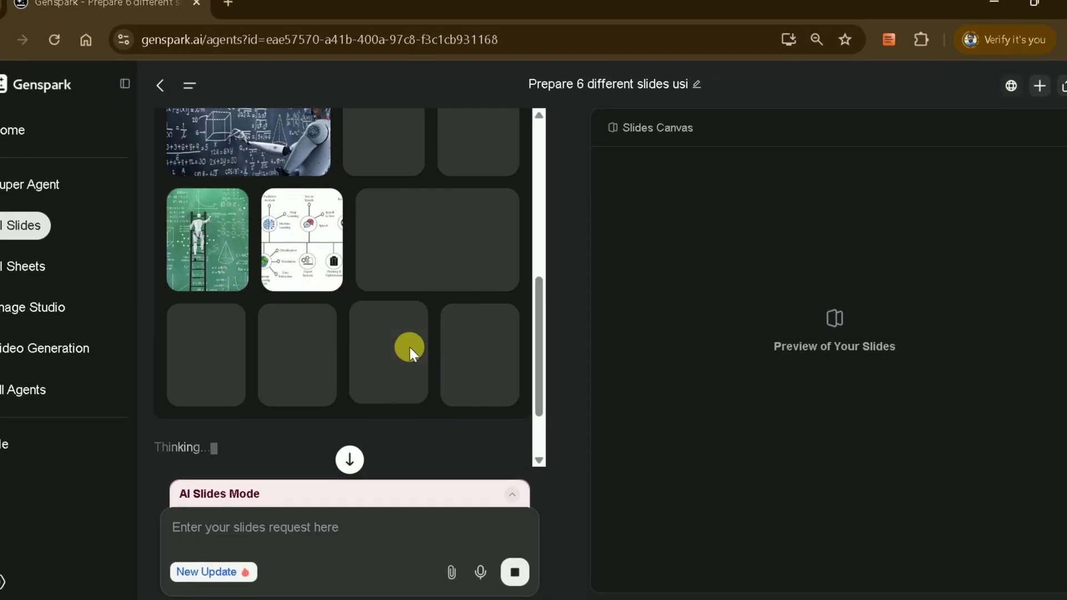
Step: Follow generation of the title and second slides, alternating between the agent's Thinking and Code views
scroll(282, 242, up, 2)
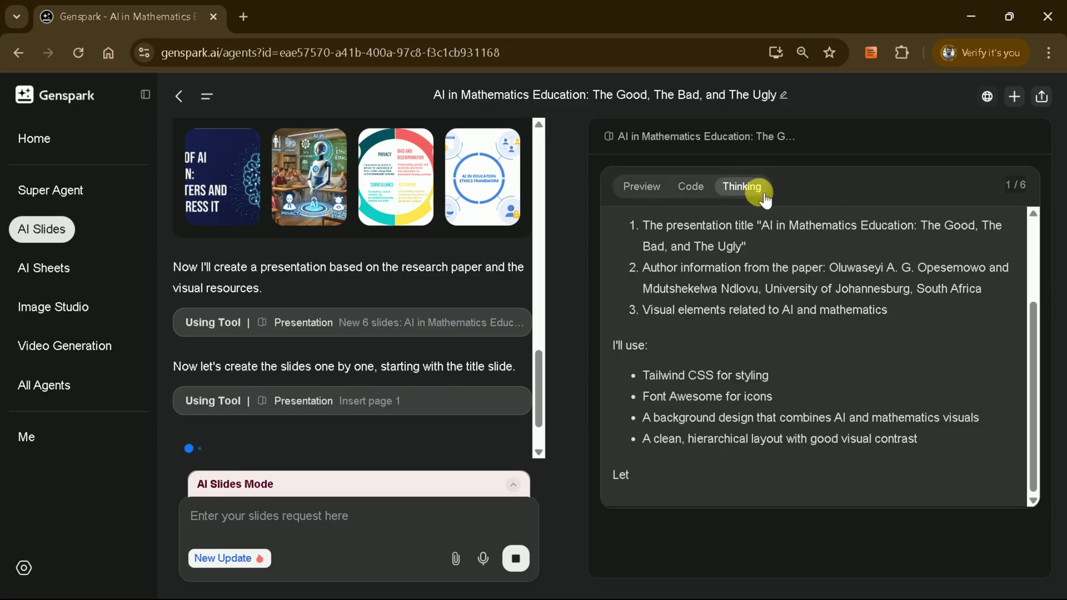
click(692, 189)
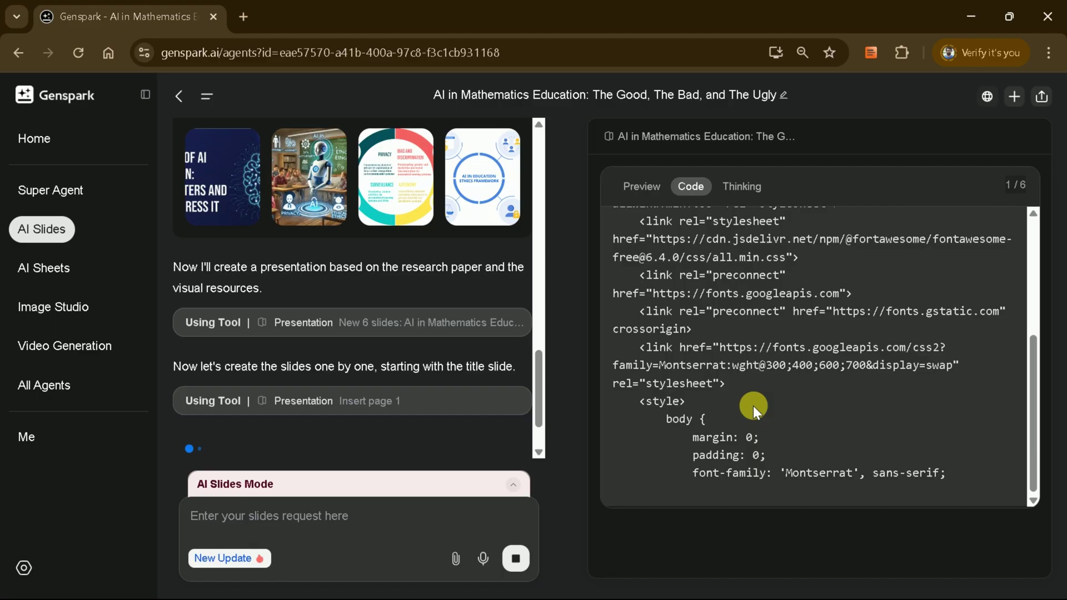
click(639, 185)
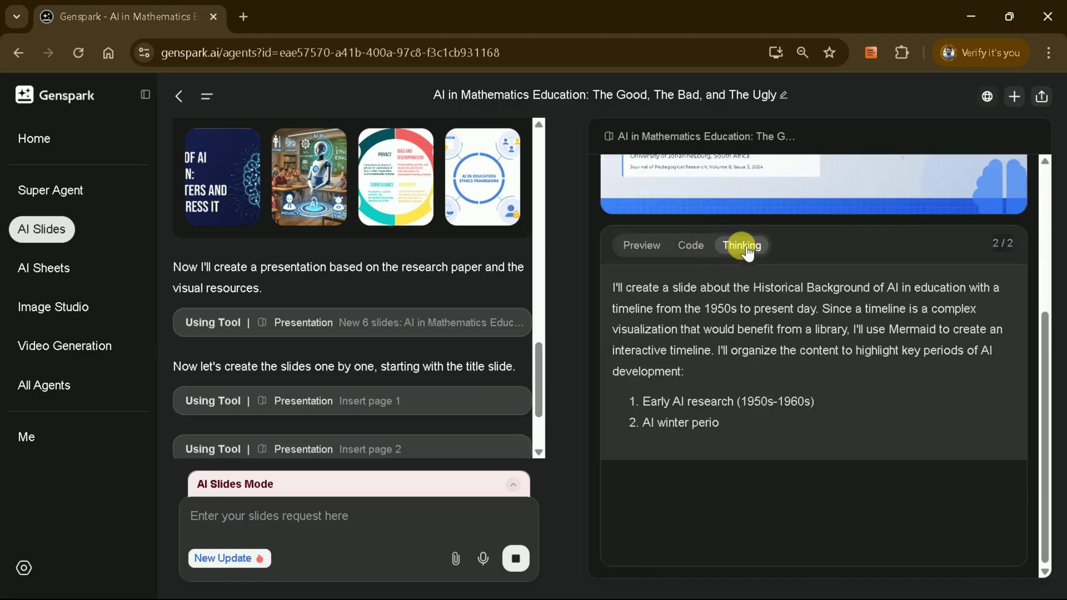
click(690, 245)
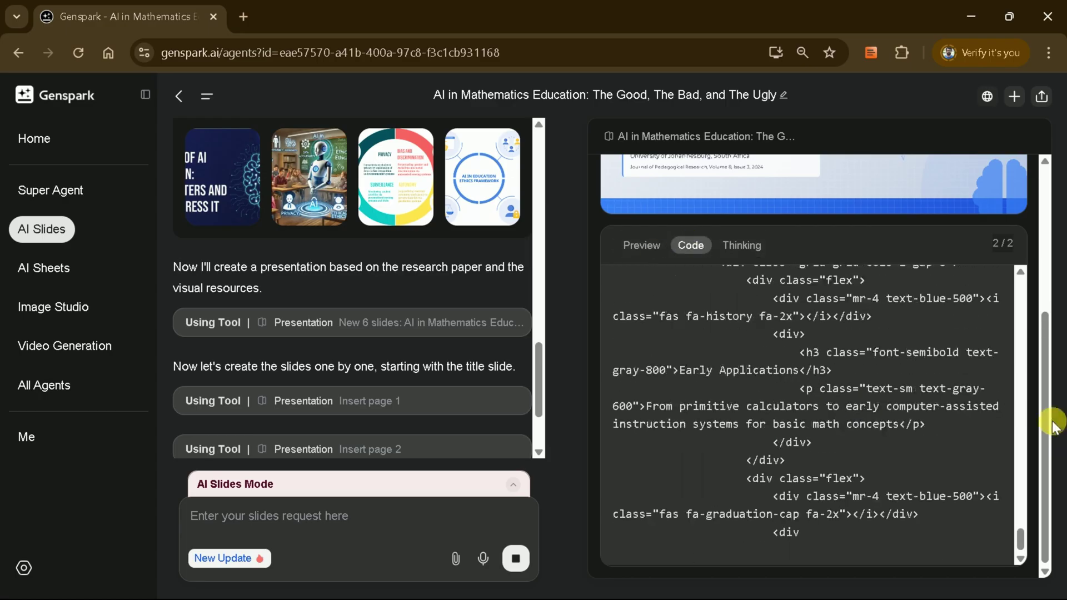
click(757, 246)
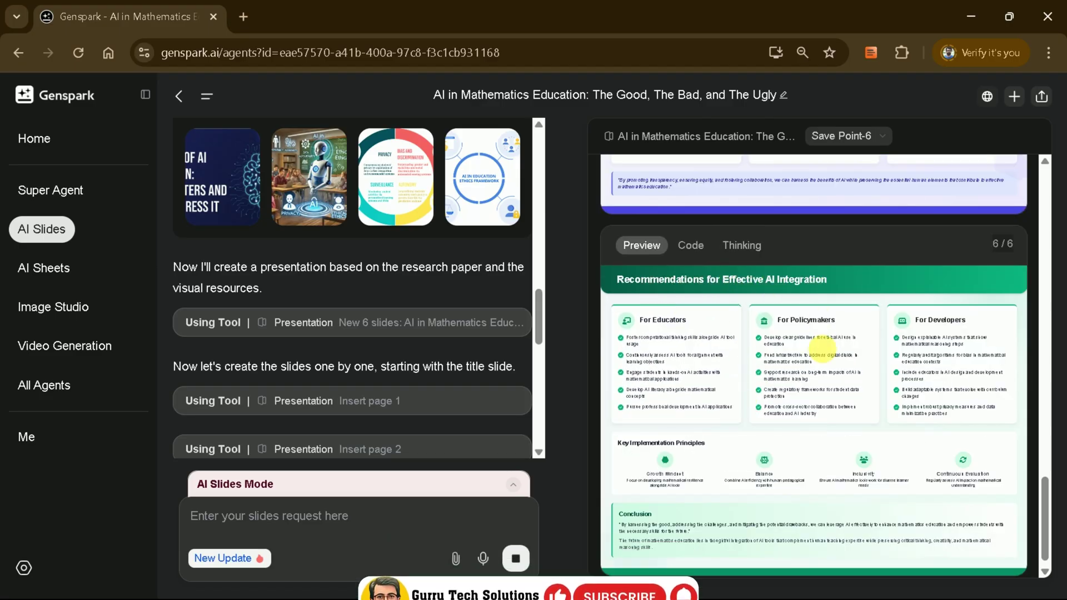
Step: Restyle slide 1's 'AI in Mathematics Education:' title line to non-bold black text
scroll(823, 413, up, 15)
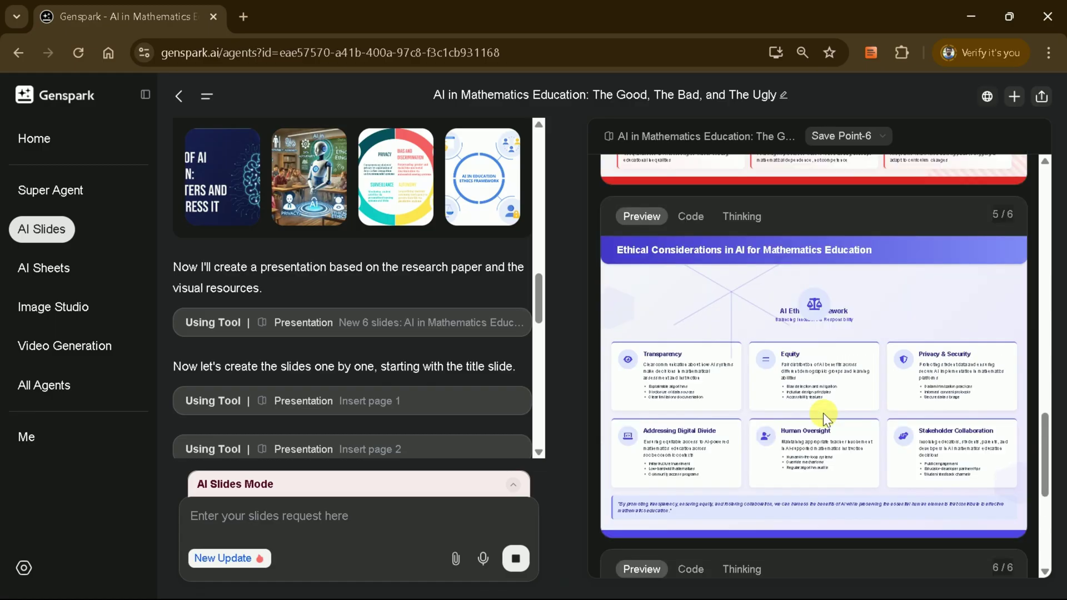
scroll(823, 412, up, 8)
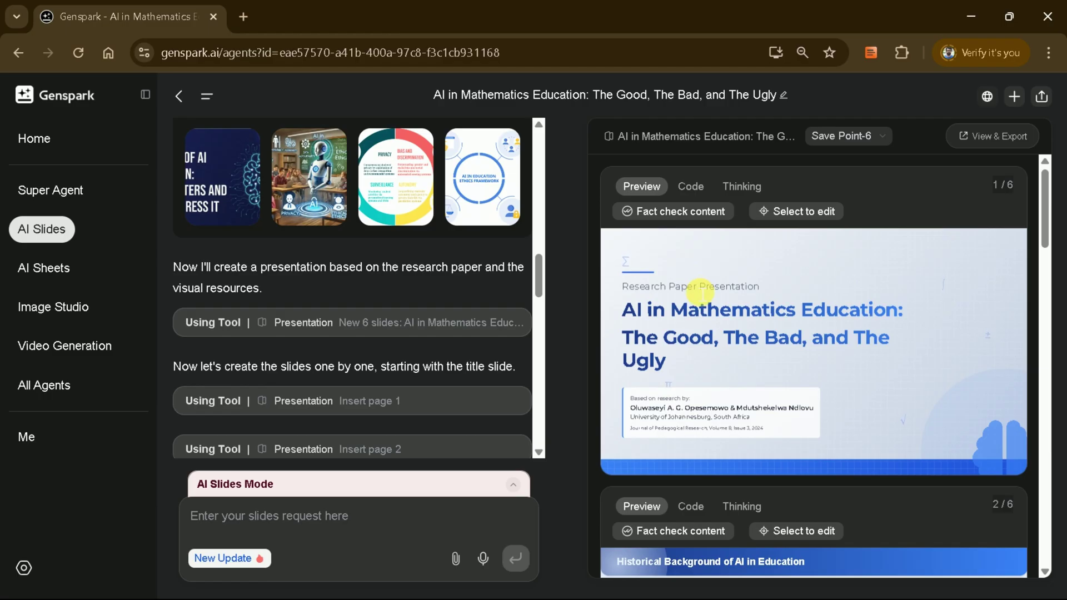
click(798, 212)
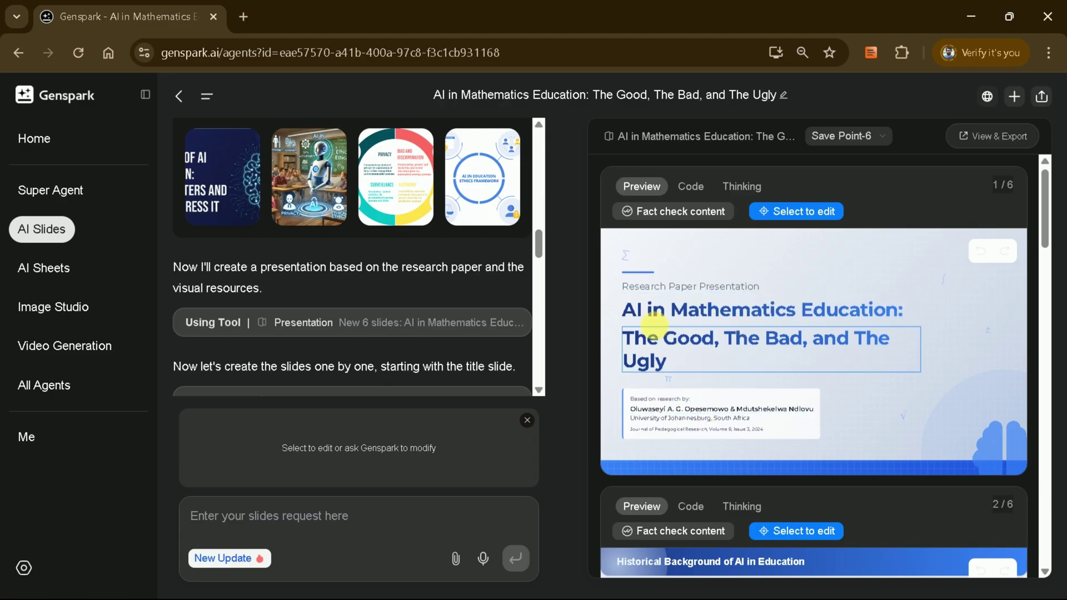
click(652, 318)
click(311, 430)
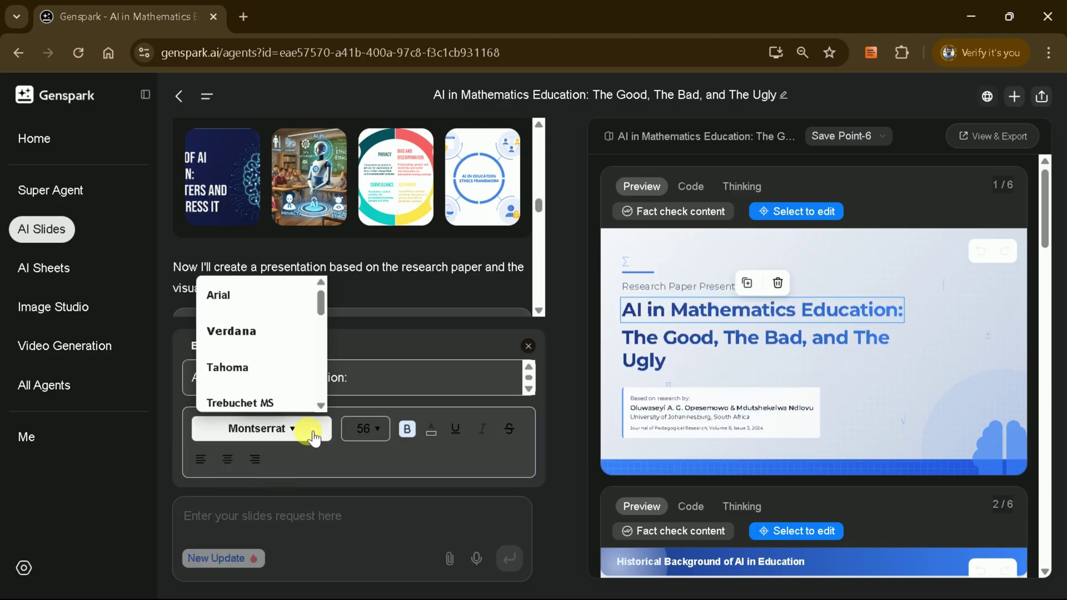
click(381, 430)
click(366, 428)
click(408, 430)
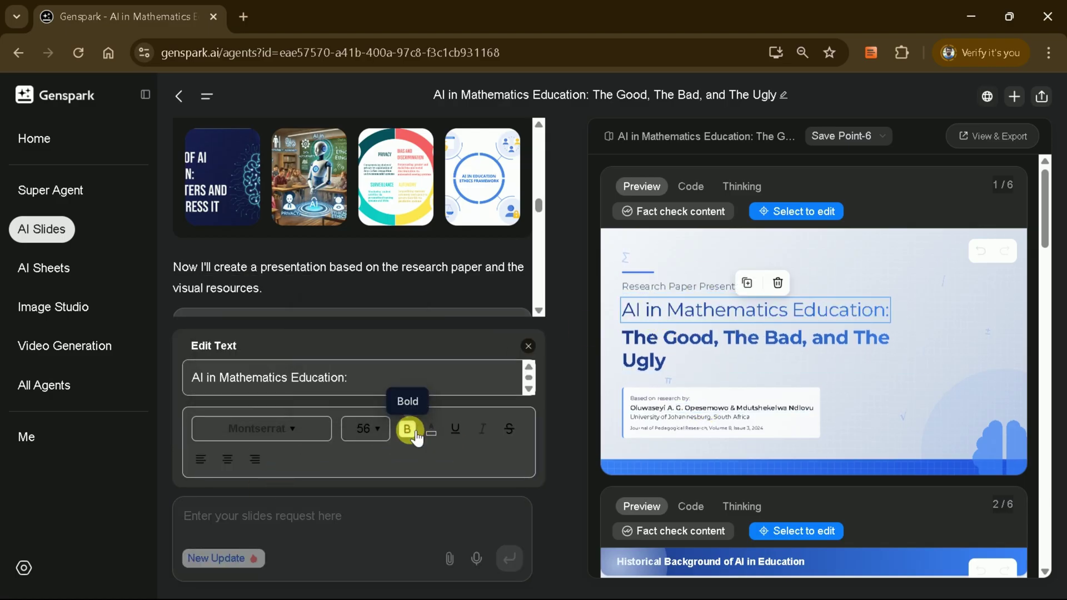
click(439, 432)
click(415, 360)
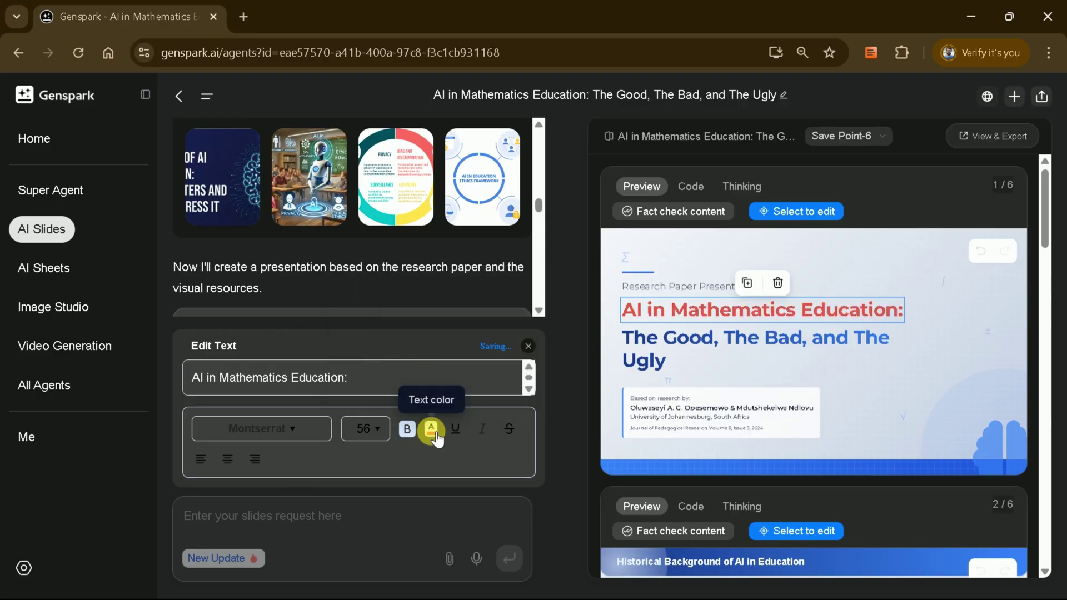
click(432, 429)
click(360, 296)
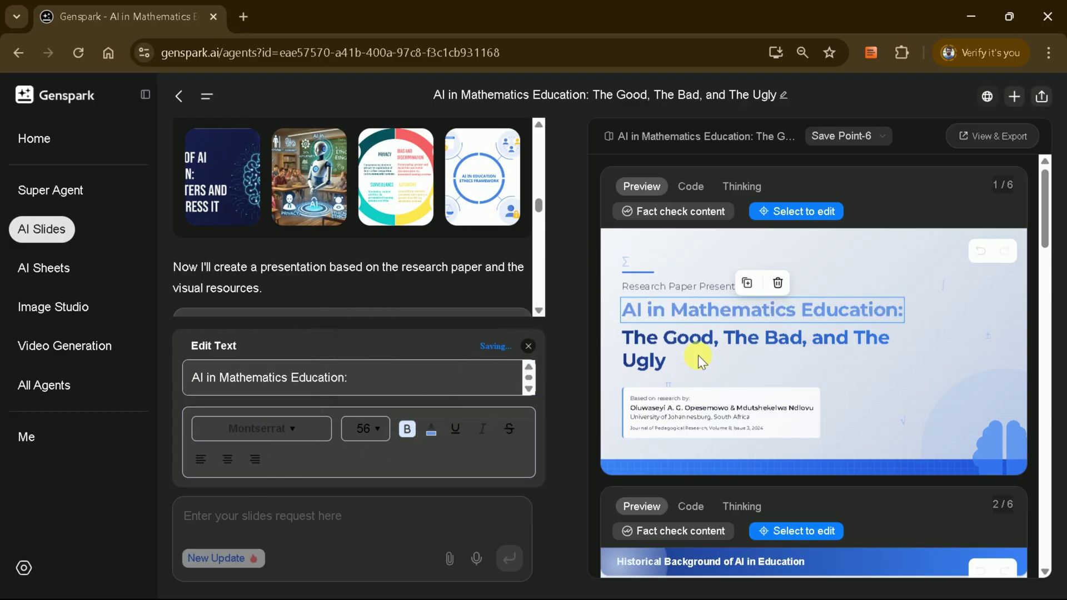
Step: Review slide 1's reasoning and HTML source, then return to its preview and close the text editor
click(678, 360)
scroll(858, 395, down, 3)
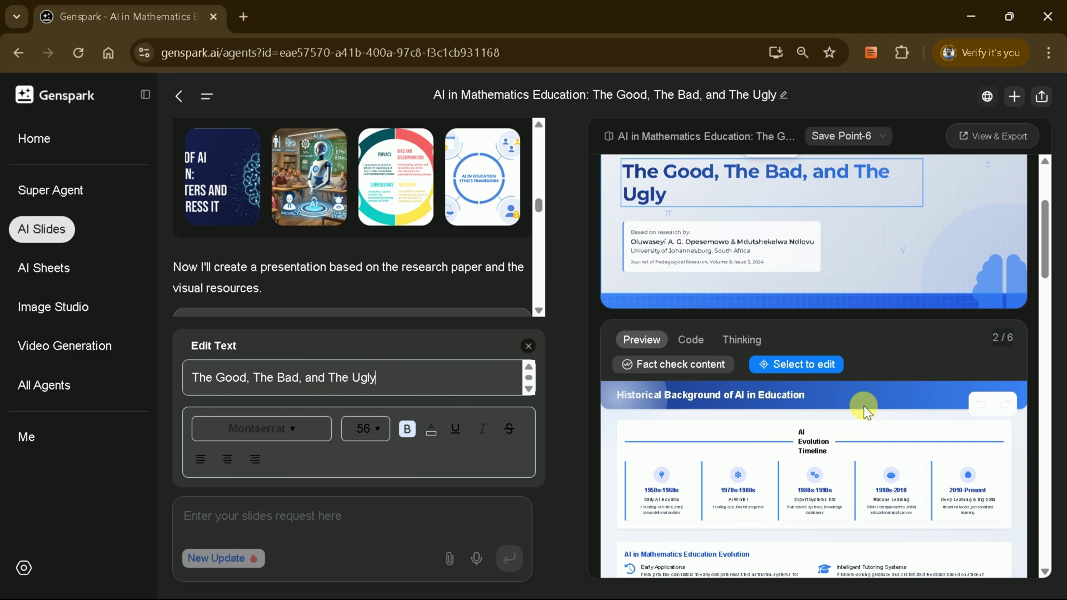
scroll(864, 411, down, 3)
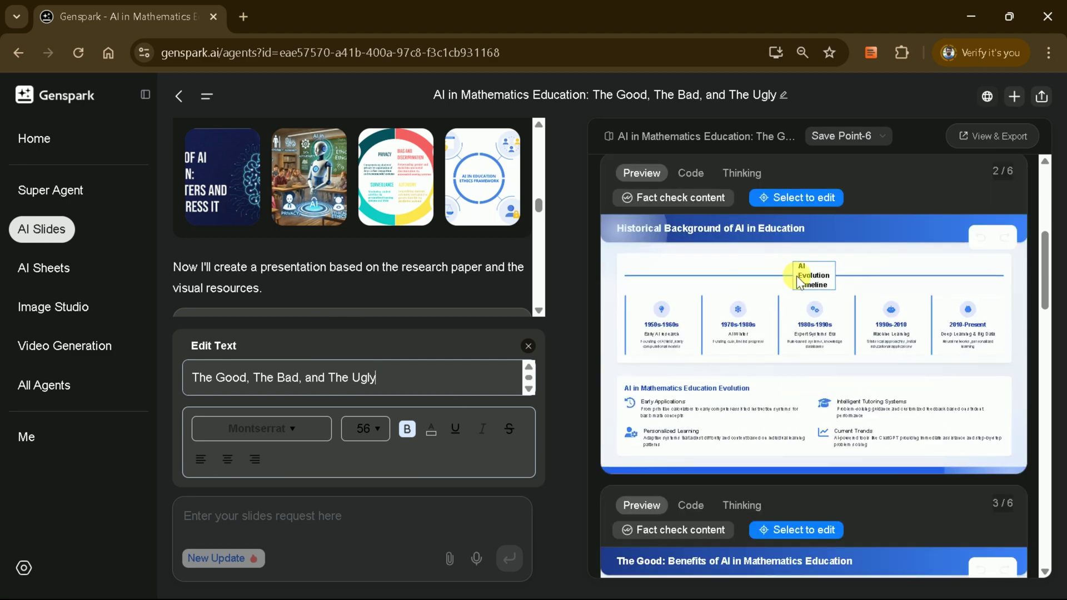
scroll(722, 251, up, 6)
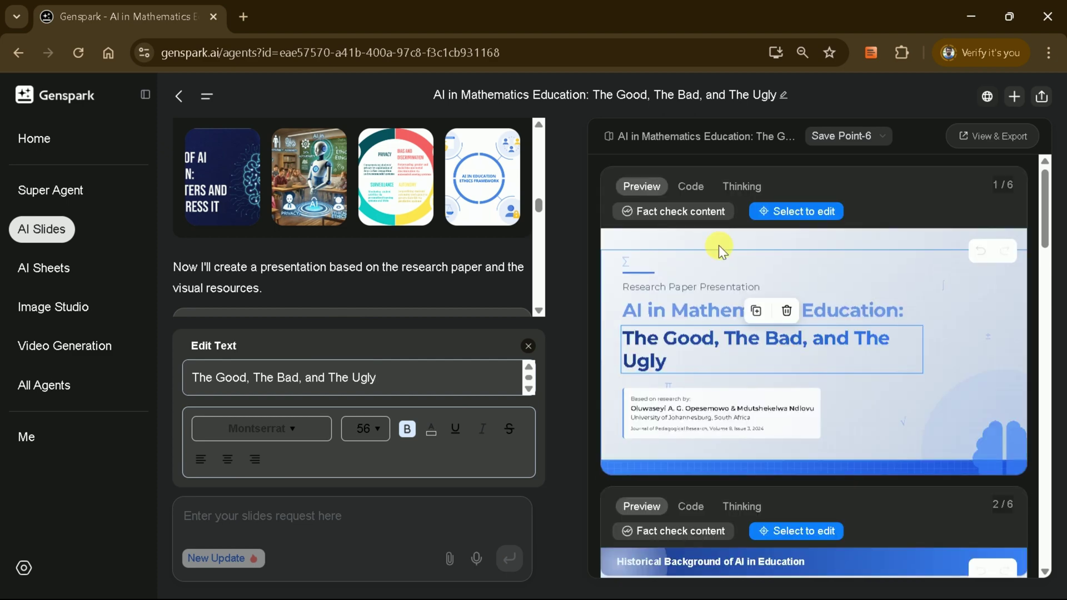
click(741, 187)
click(690, 188)
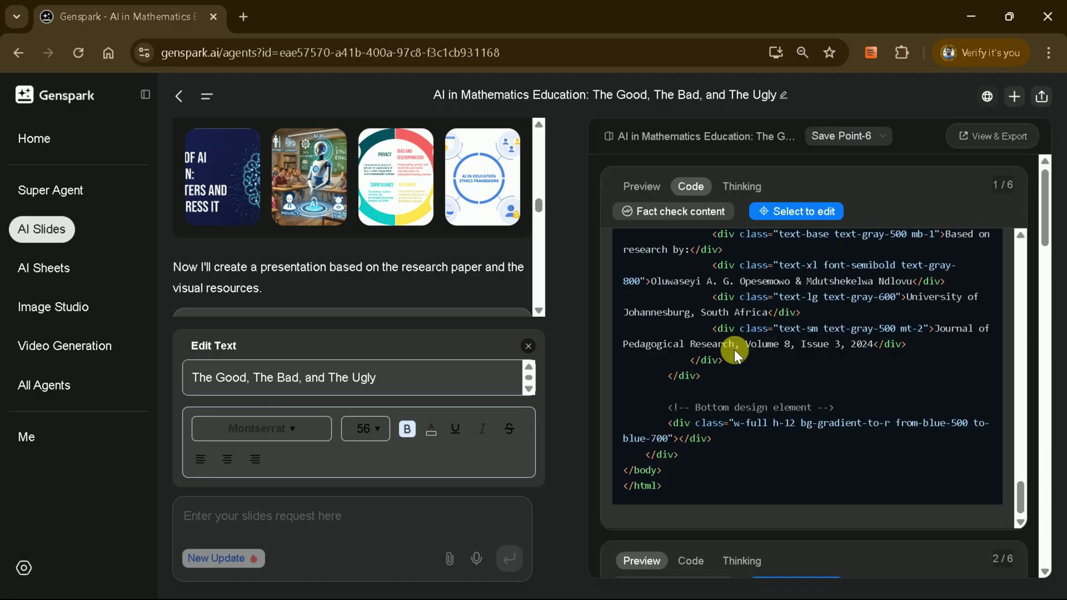
scroll(739, 359, up, 15)
click(642, 186)
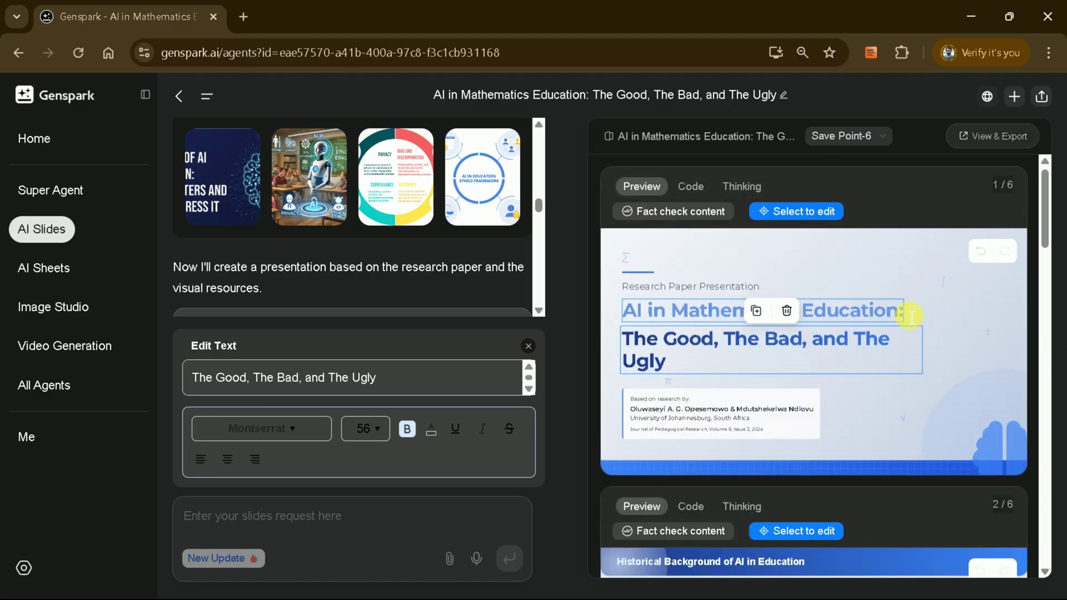
click(886, 367)
click(835, 379)
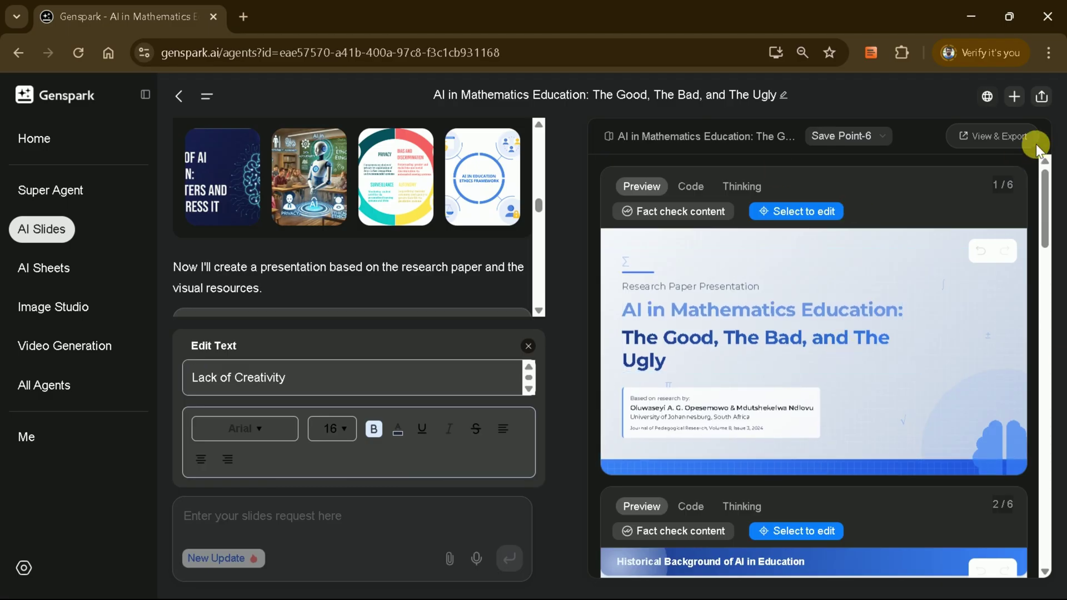
Step: Open the full six-slide deck in a new tab, scroll through it, and export it as PPTX
click(981, 138)
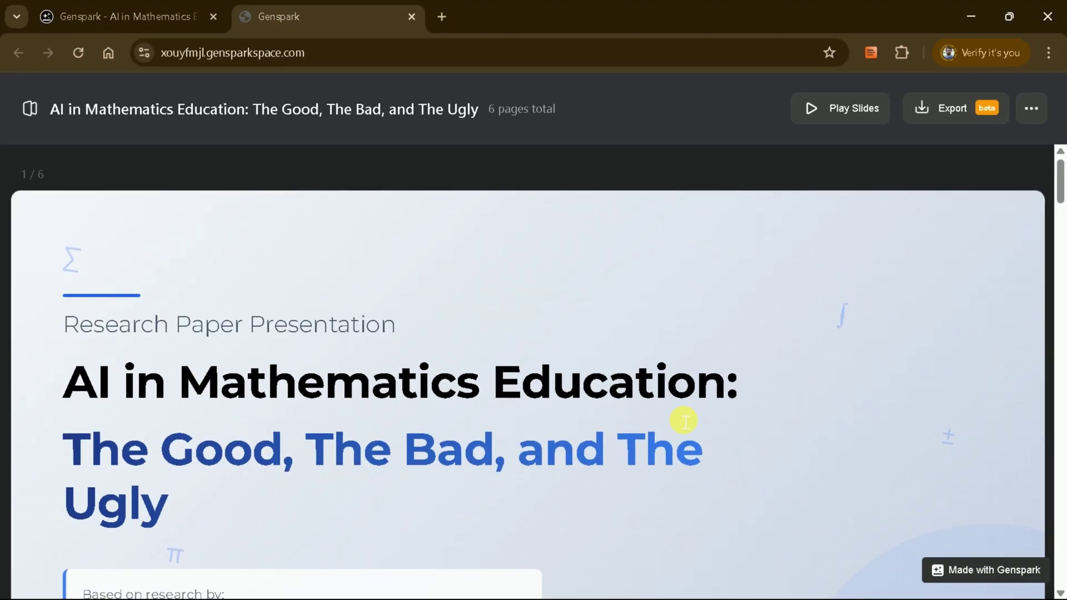
scroll(738, 359, down, 15)
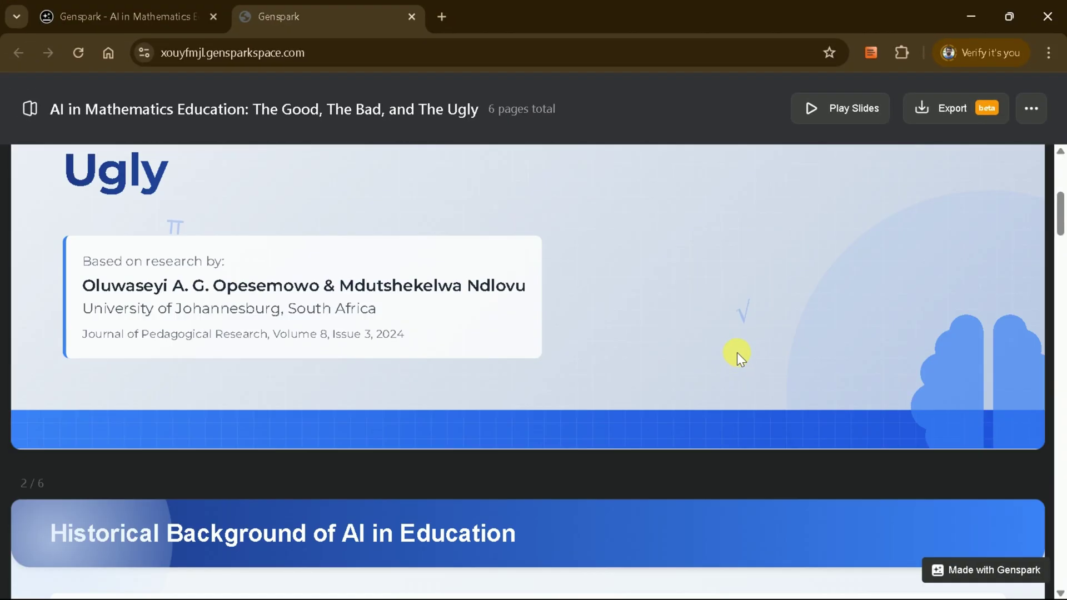
scroll(738, 356, down, 14)
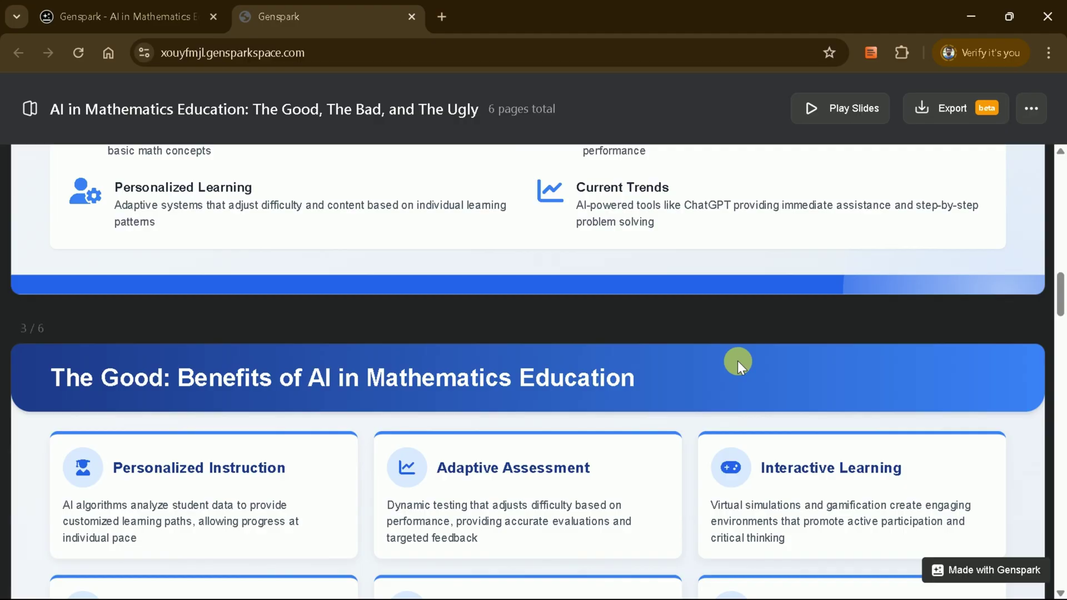
scroll(738, 361, down, 10)
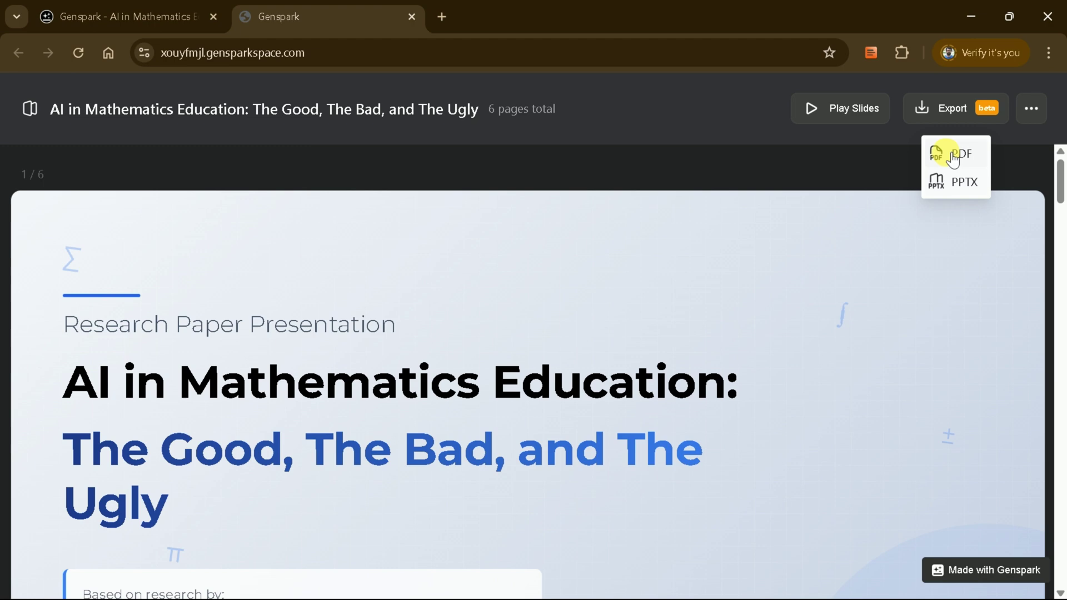
click(964, 183)
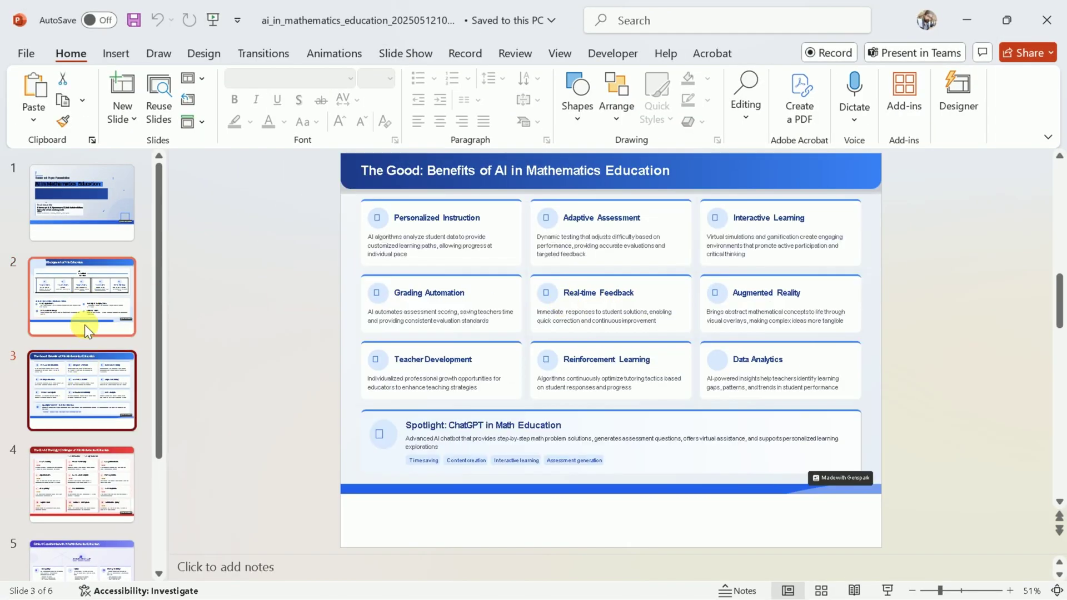
Step: View slides 4, 5 (Ethical Considerations) and 6 (Recommendations), then return to slide 3, The Good
click(93, 473)
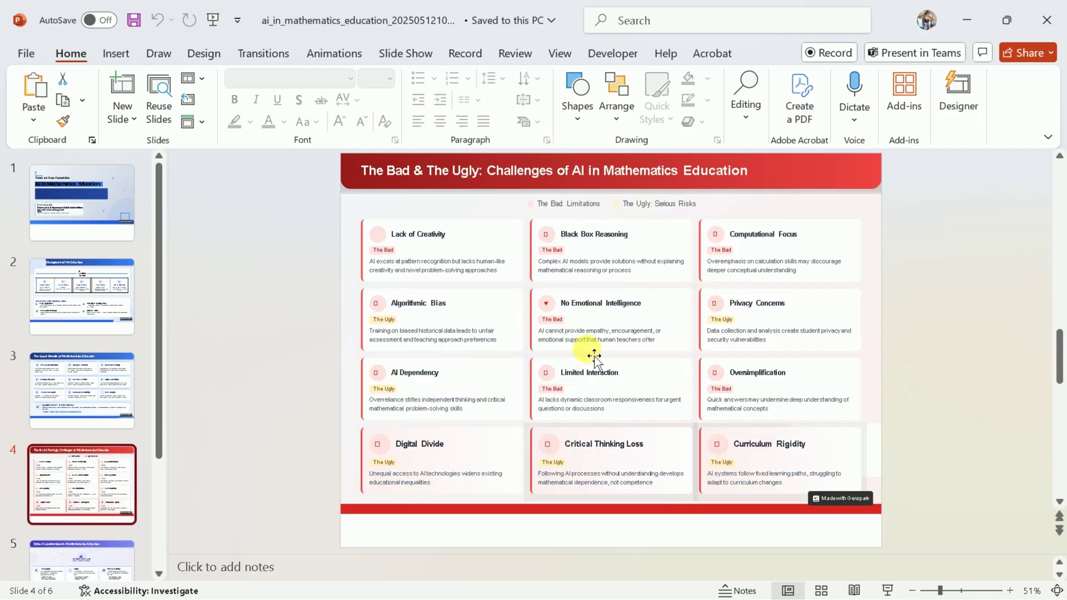
scroll(70, 471, down, 1)
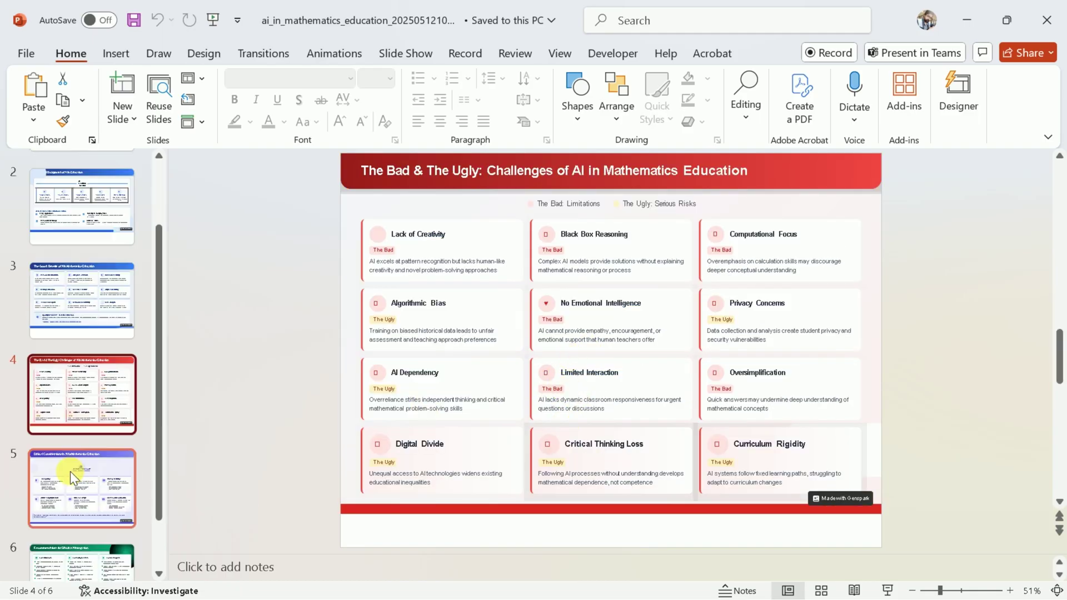
click(71, 468)
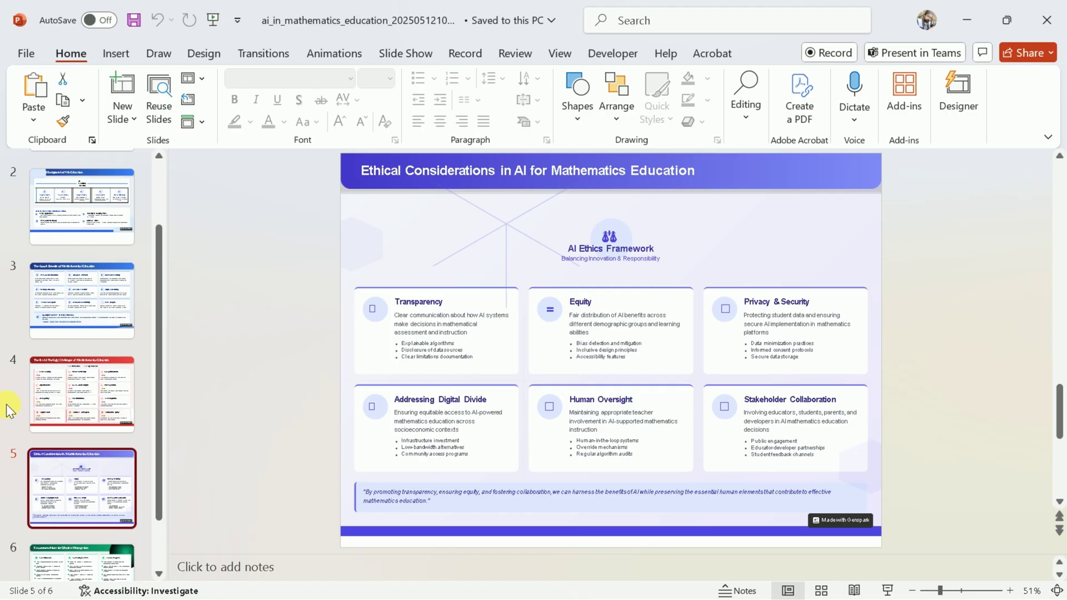
scroll(76, 409, down, 1)
click(80, 520)
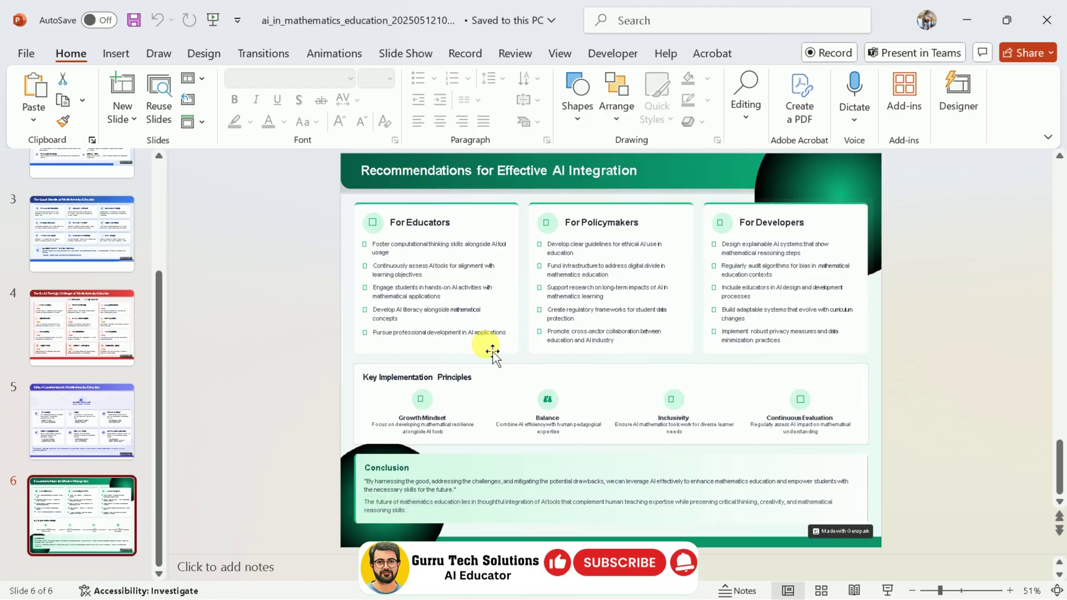
click(78, 238)
scroll(79, 286, up, 2)
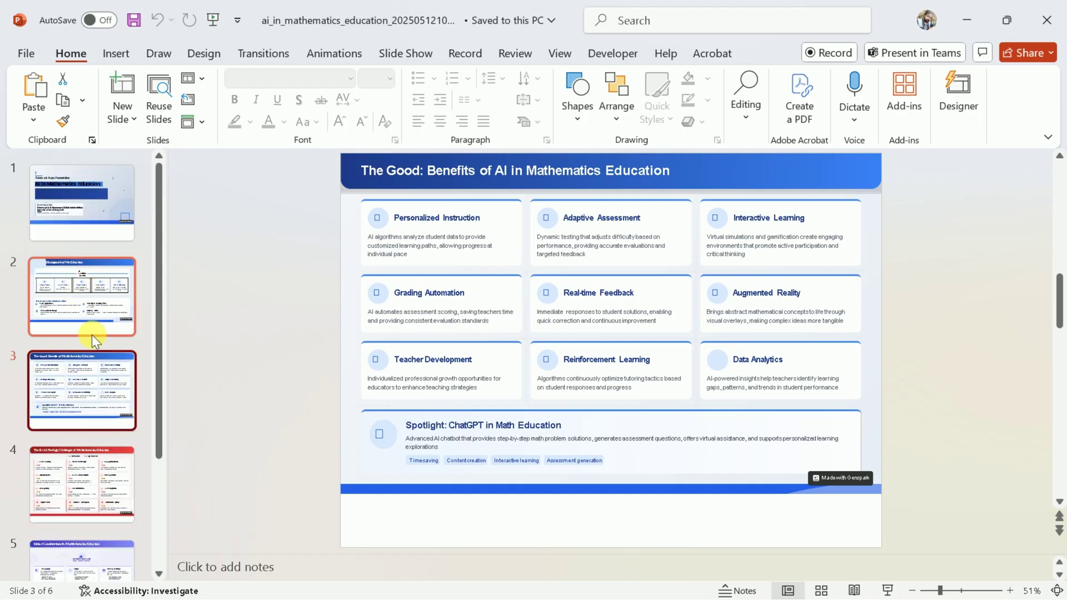
scroll(91, 335, down, 1)
scroll(95, 342, down, 1)
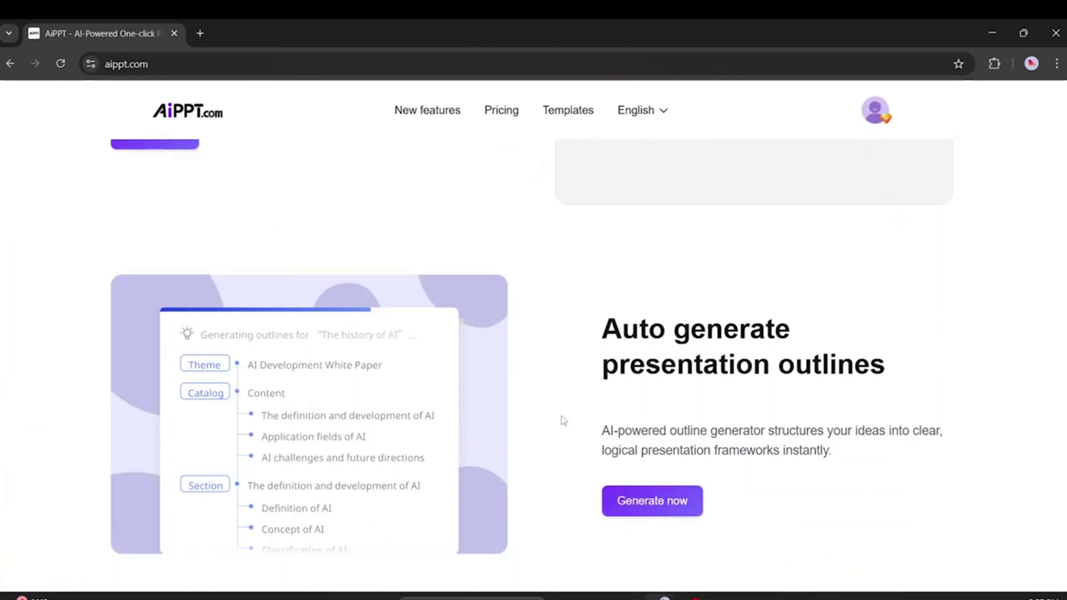
Step: Scroll up the aippt.com page to reach the AI presentation generator with its topic box
scroll(563, 421, up, 10)
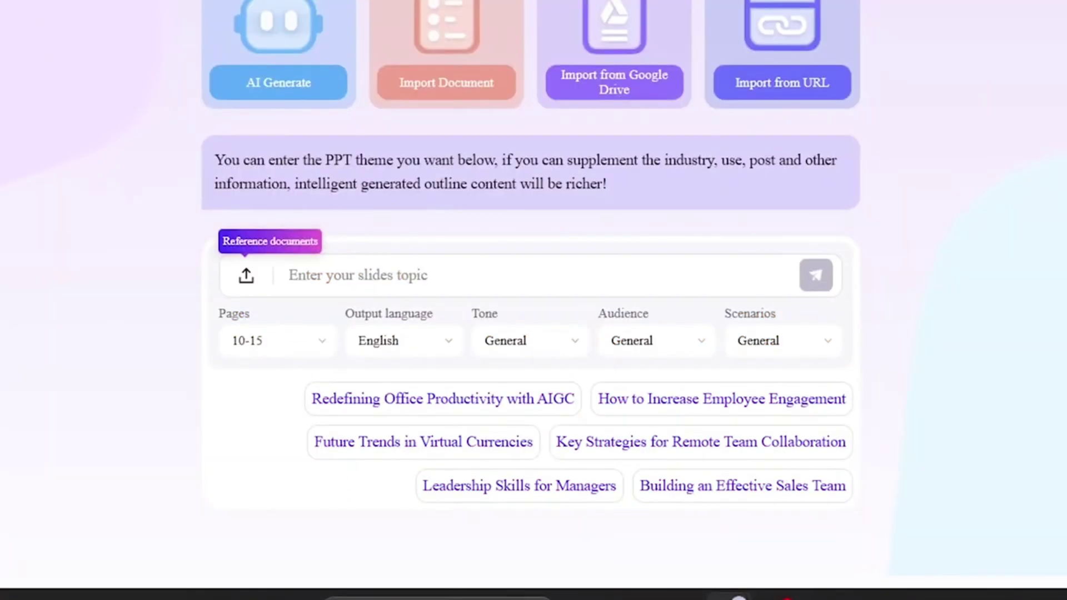
Step: Look over the page-count, language, tone, audience and scenario options, and enter the electric vehicle sales report topic
click(324, 348)
scroll(279, 403, down, 1)
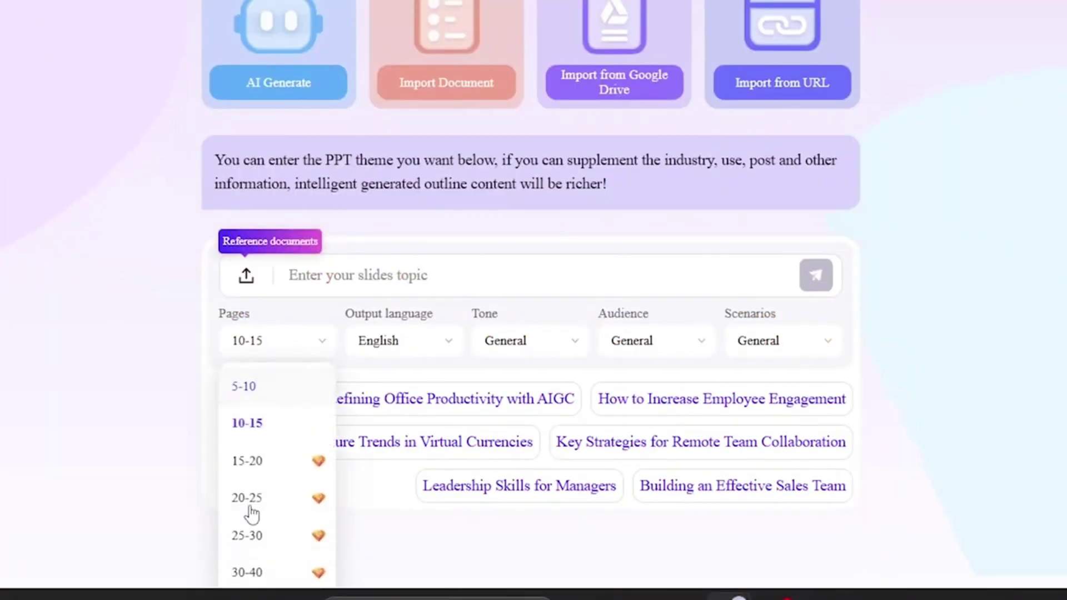
click(397, 341)
scroll(400, 471, down, 4)
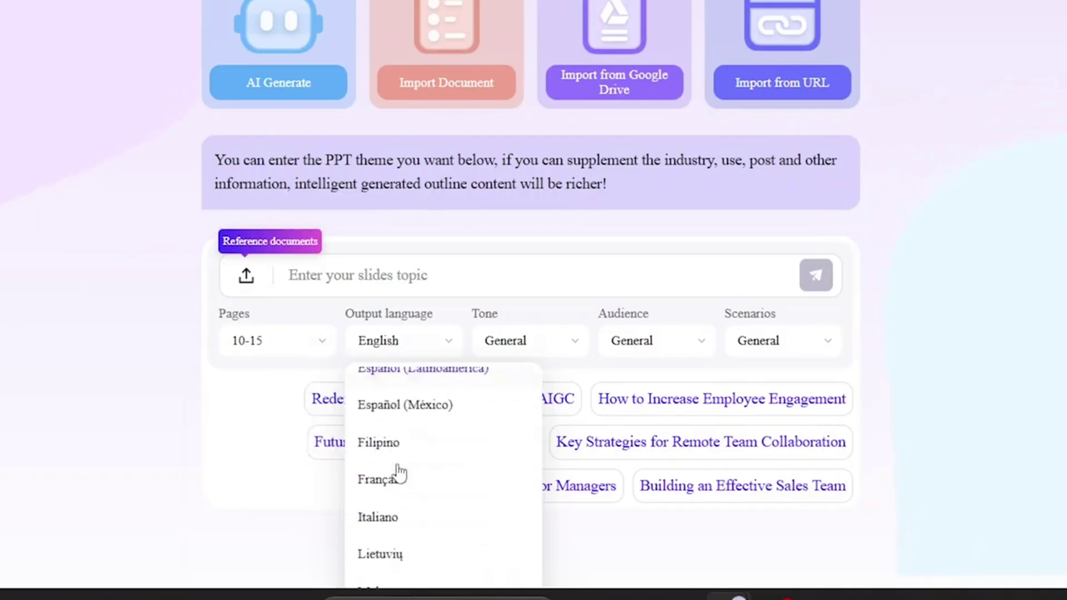
click(536, 338)
click(656, 329)
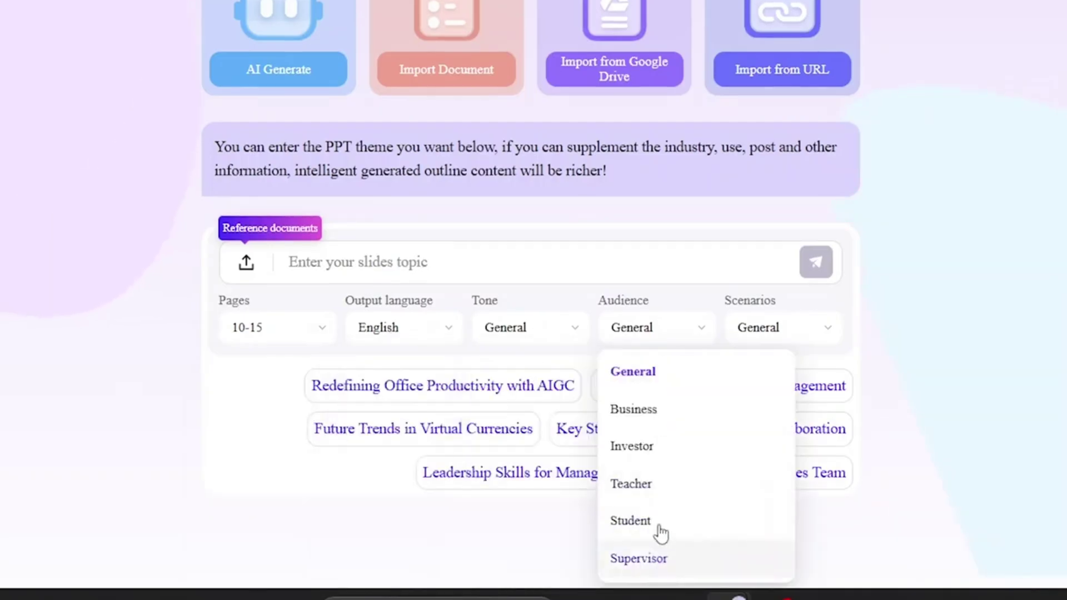
click(771, 334)
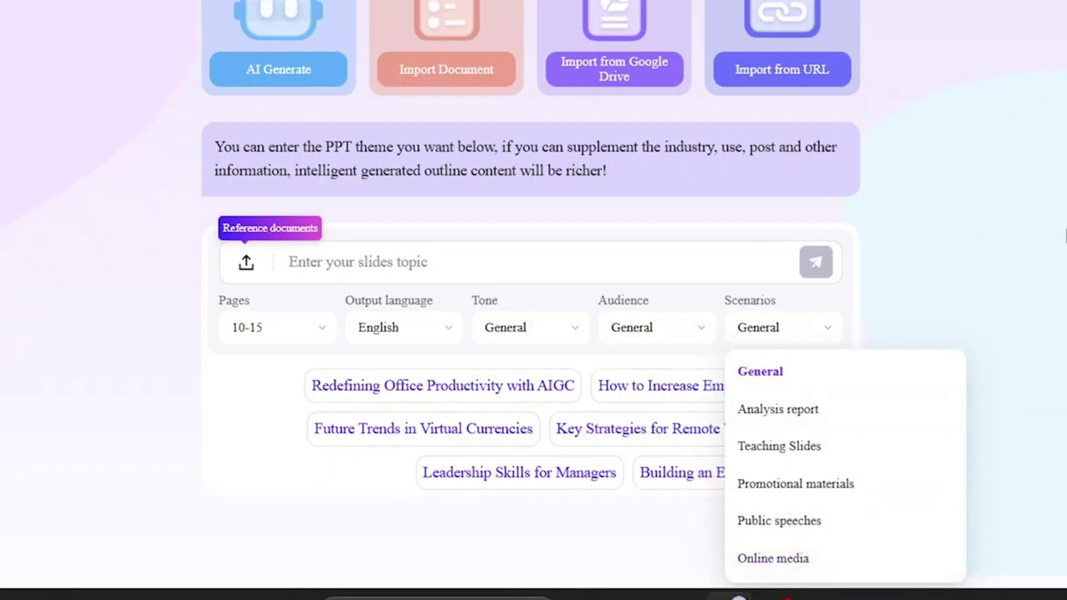
click(1066, 236)
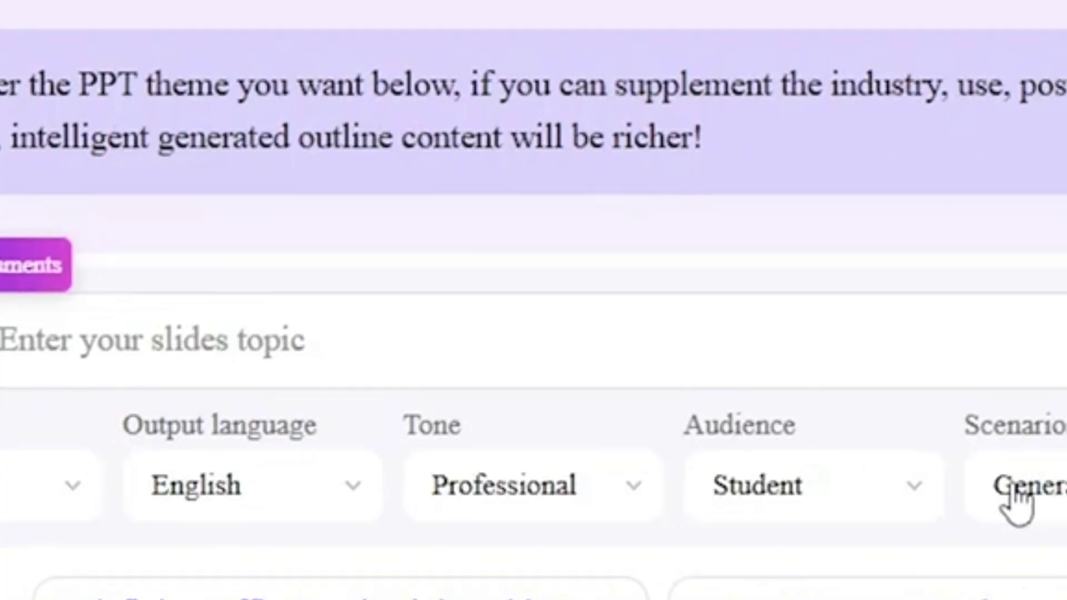
text(Ele)
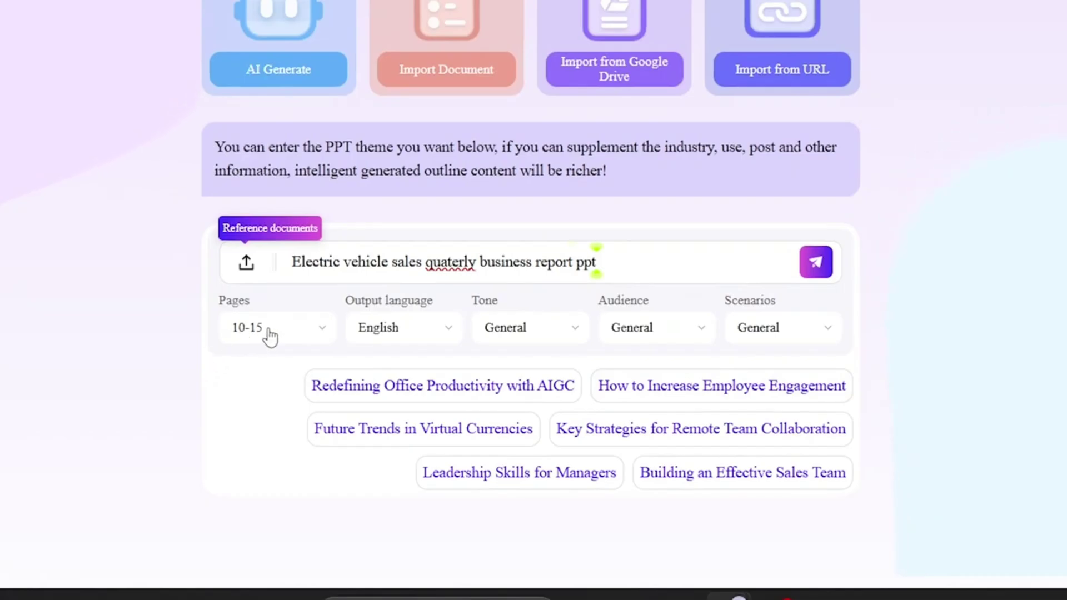
Step: Set the tone to Professional and the audience to Student, keeping the scenario on General
click(271, 335)
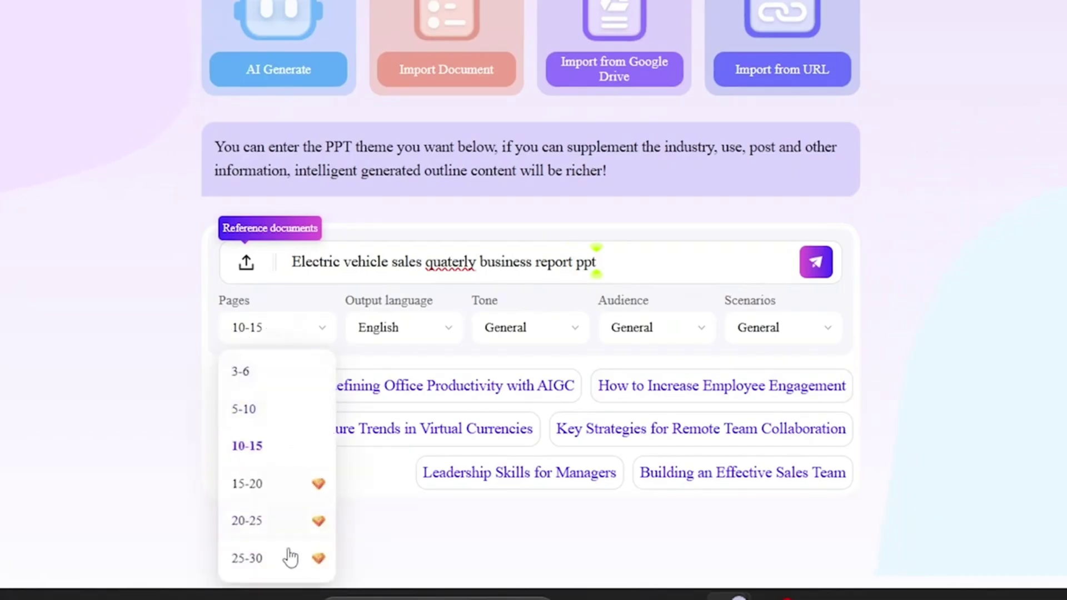
click(396, 336)
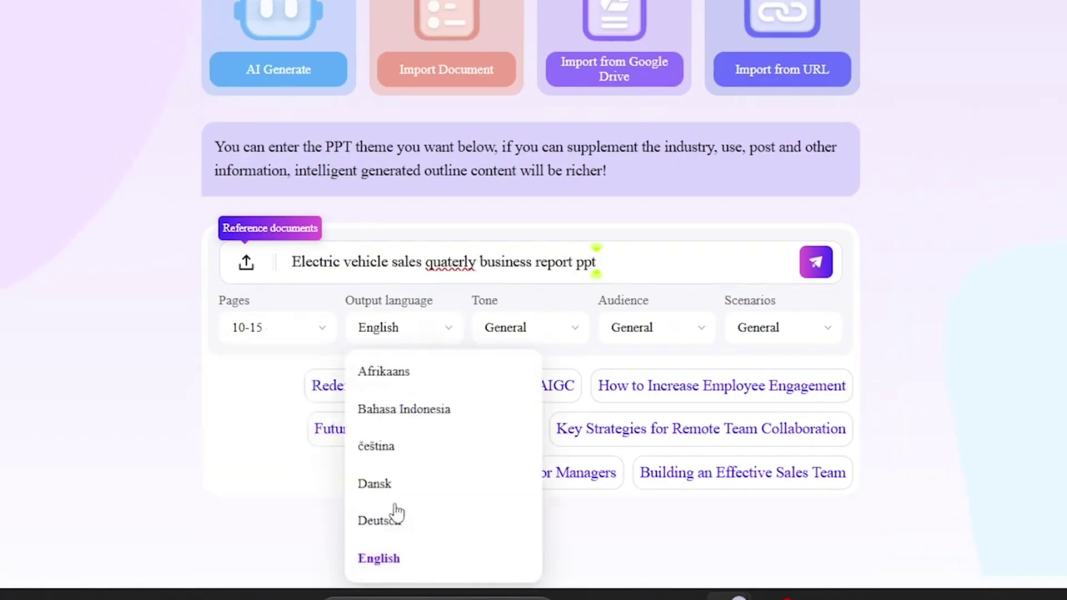
click(514, 336)
click(527, 409)
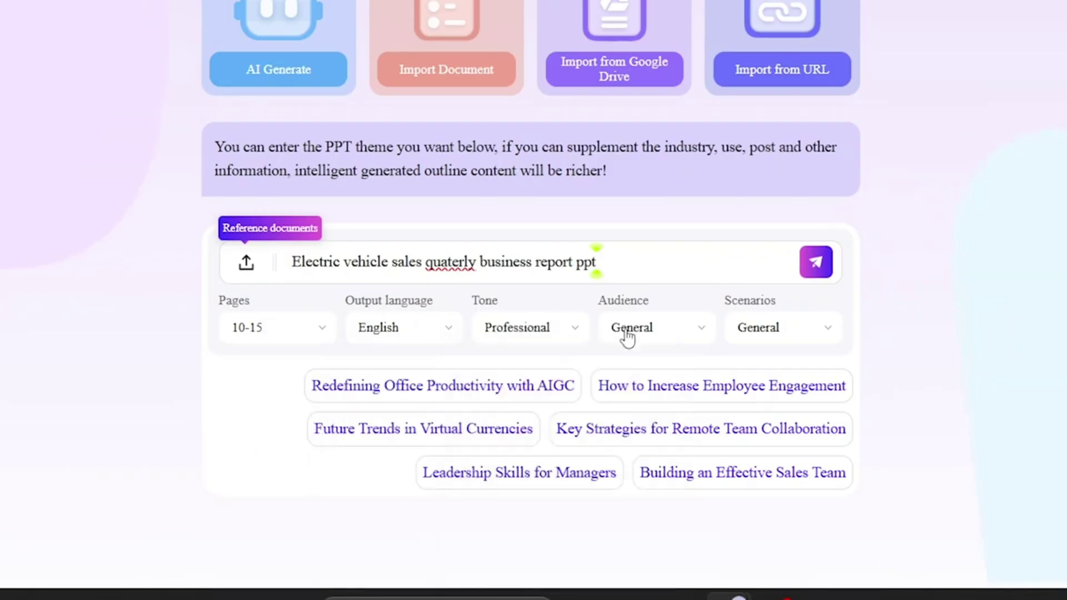
click(627, 338)
click(667, 522)
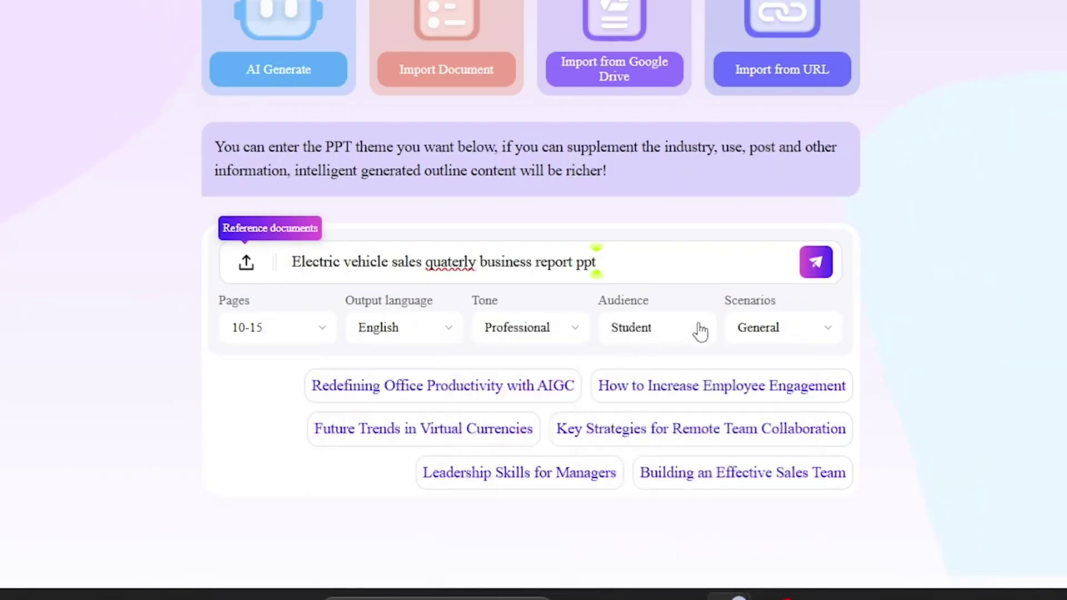
click(754, 340)
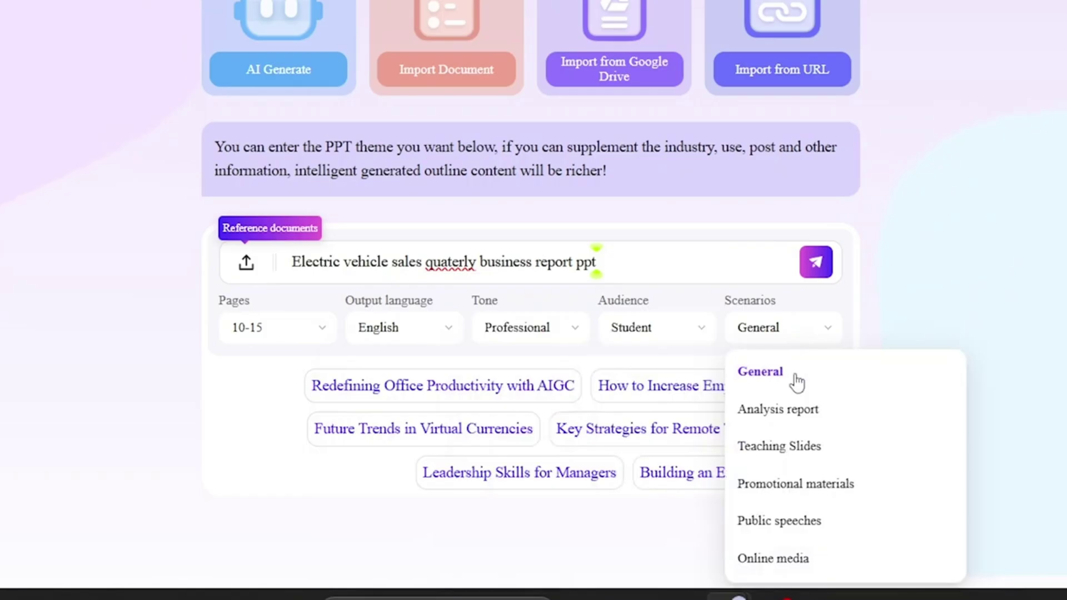
click(776, 372)
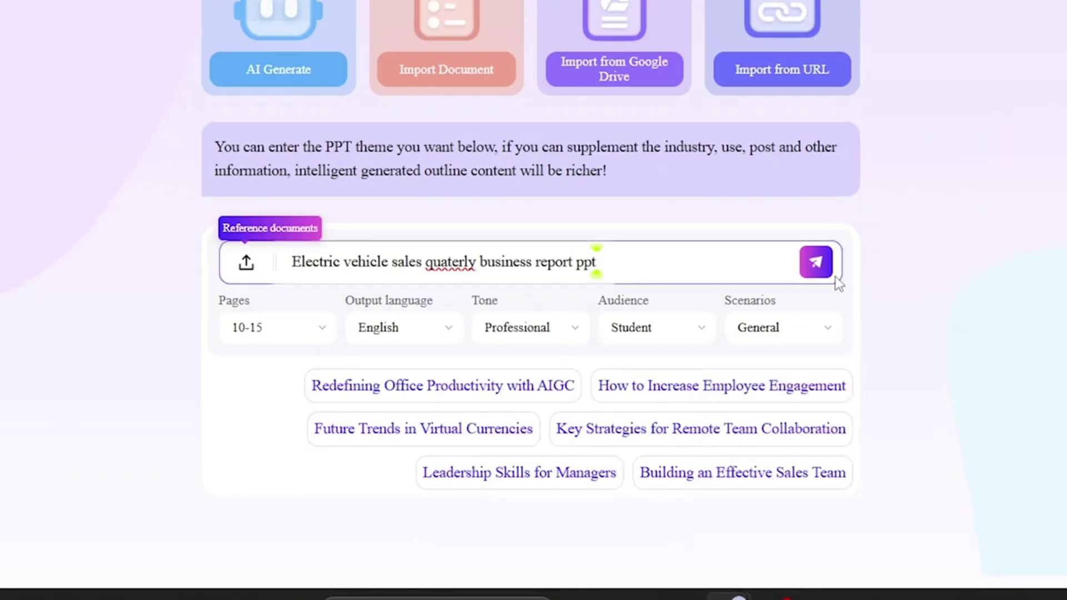
Step: Send the topic to generate the three-section outline, then continue to Pick a PPT Template
click(833, 269)
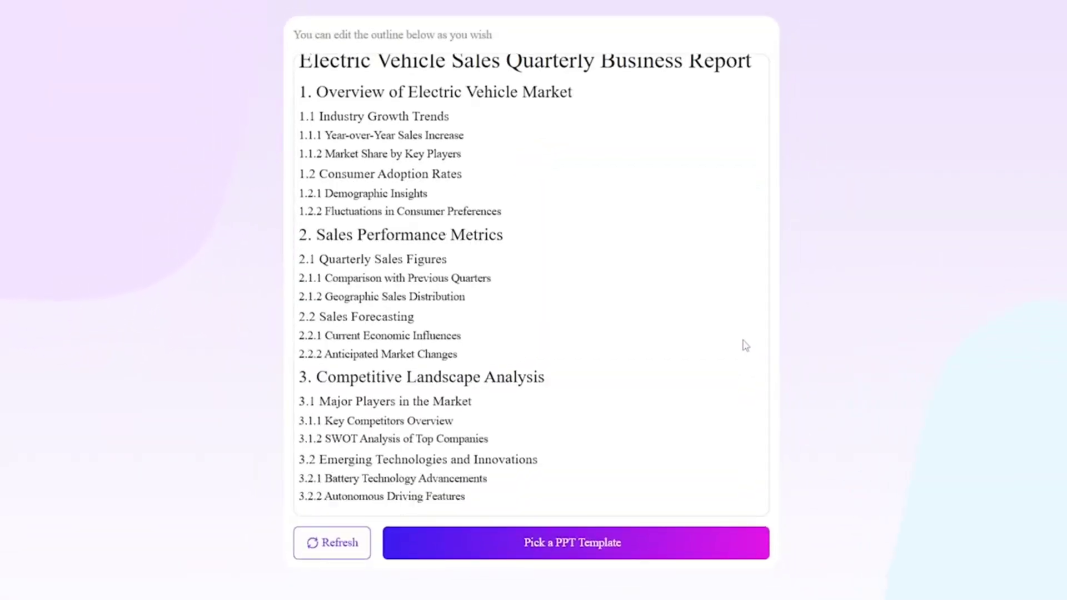
click(656, 550)
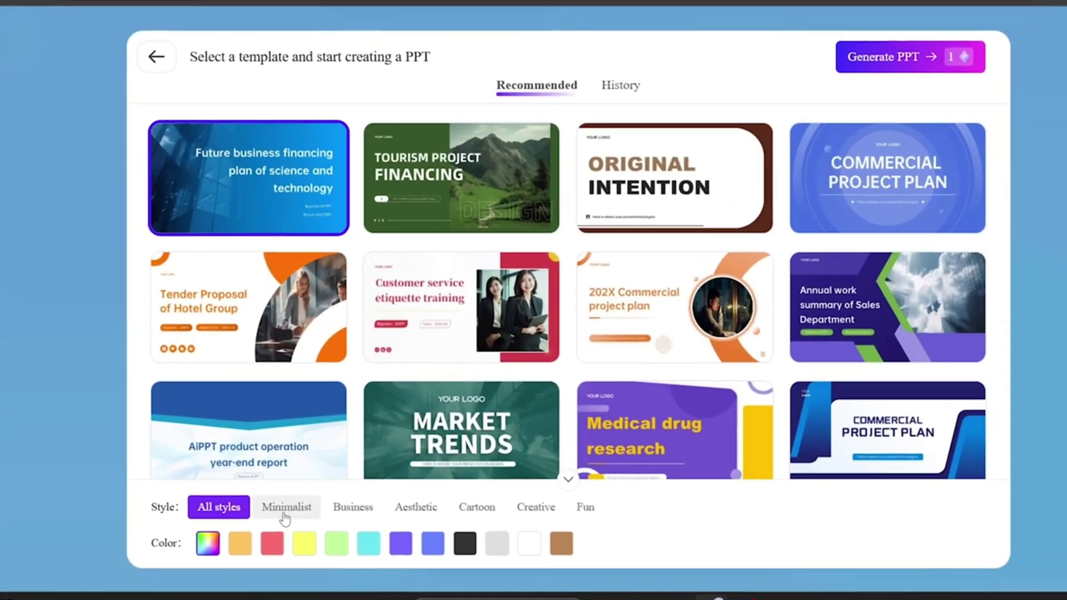
Step: Filter templates by Minimalist, Business, Aesthetic, then all styles, finally settling on Creative
click(288, 518)
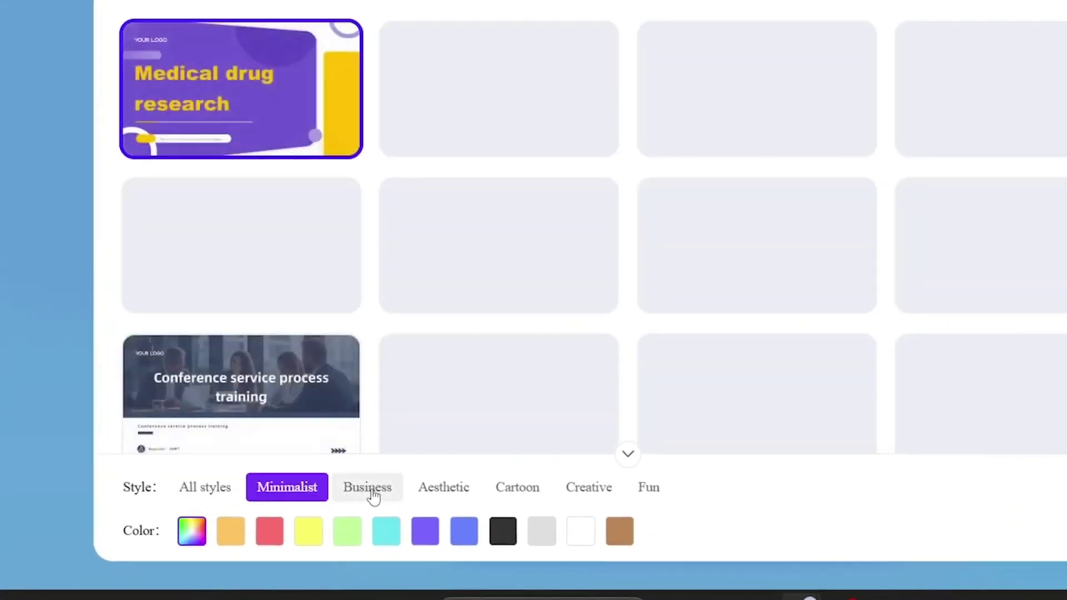
click(370, 489)
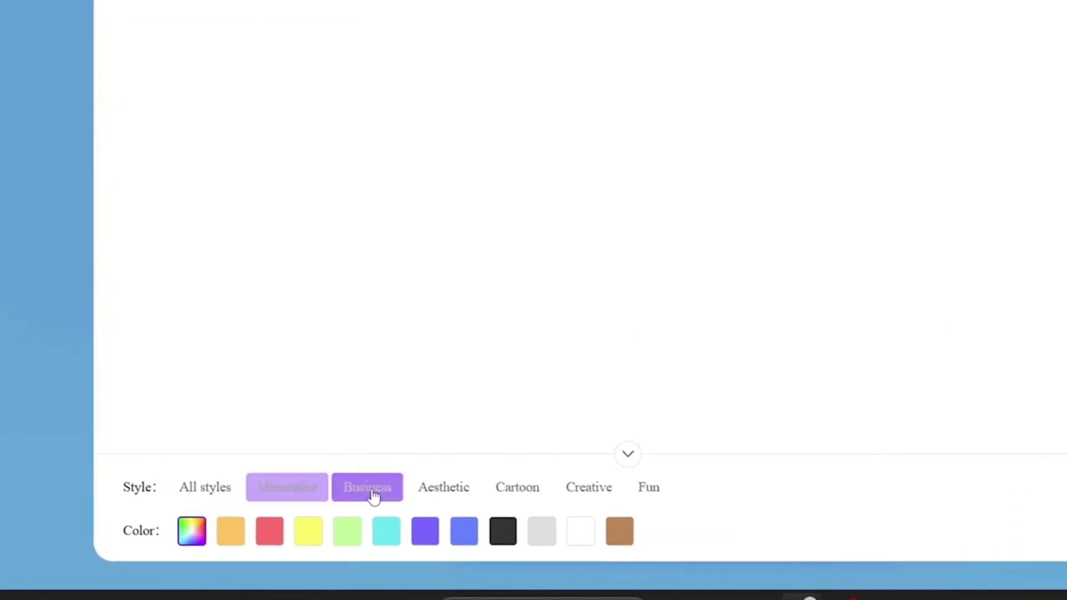
click(443, 489)
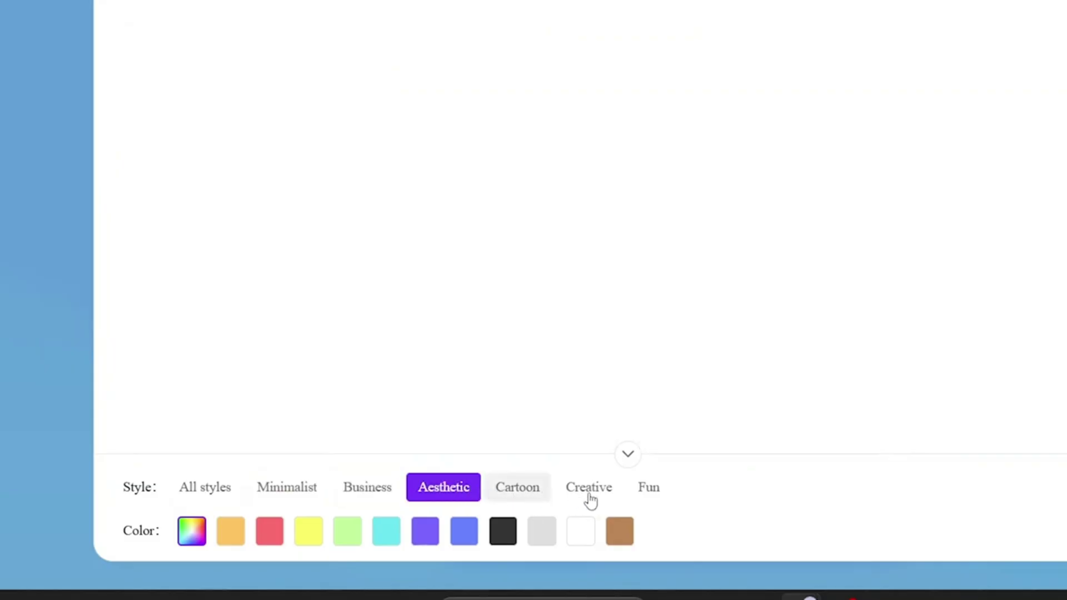
click(205, 488)
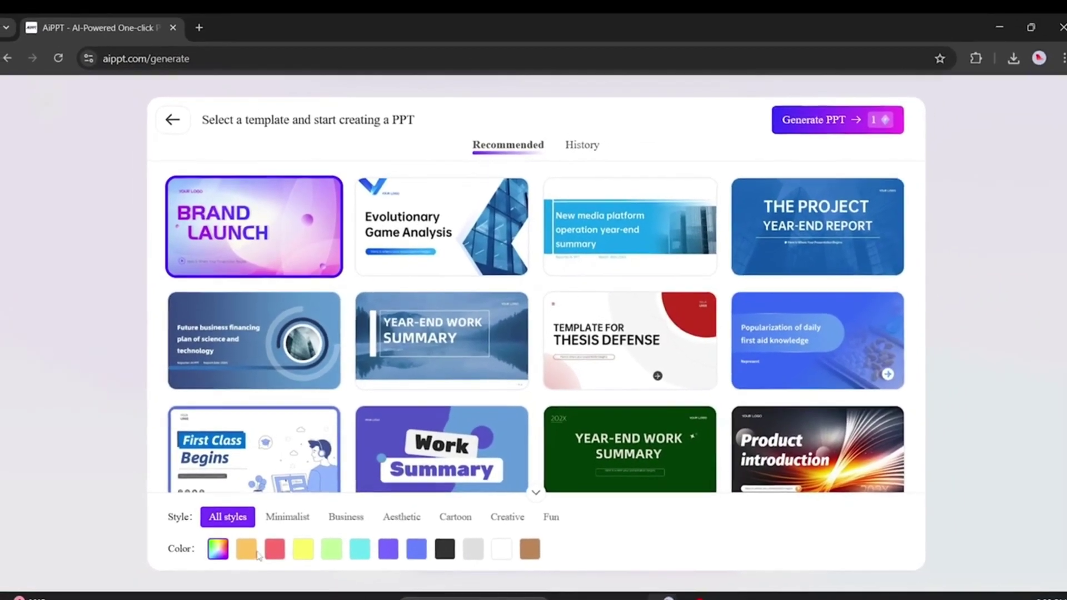
click(520, 513)
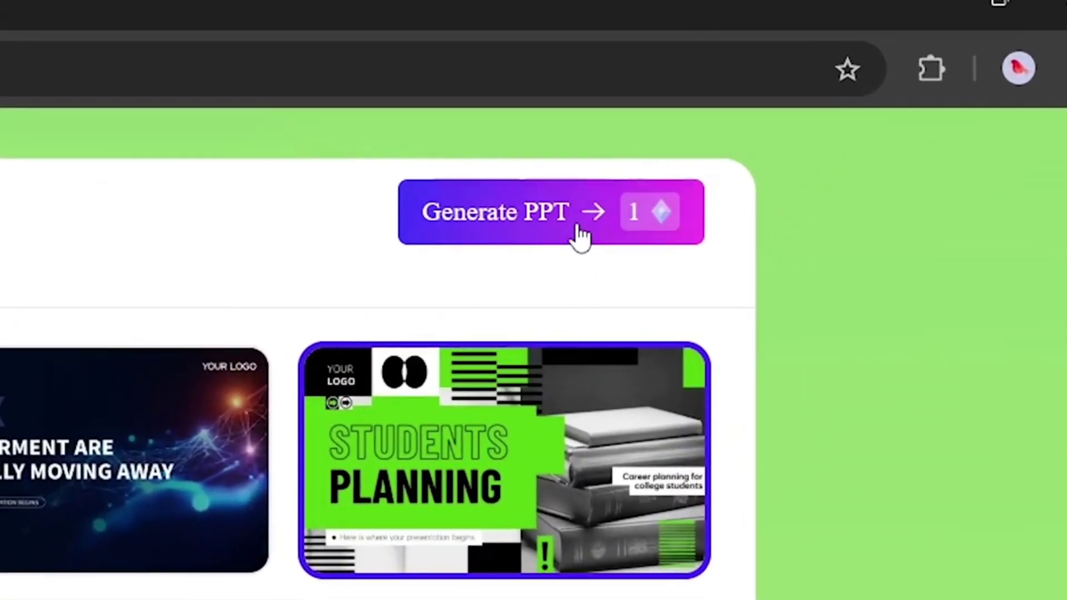
Step: Generate the Electric Vehicle Sales deck and review slides 2 through 9, from Contents to Competitive Landscape Analysis
click(578, 231)
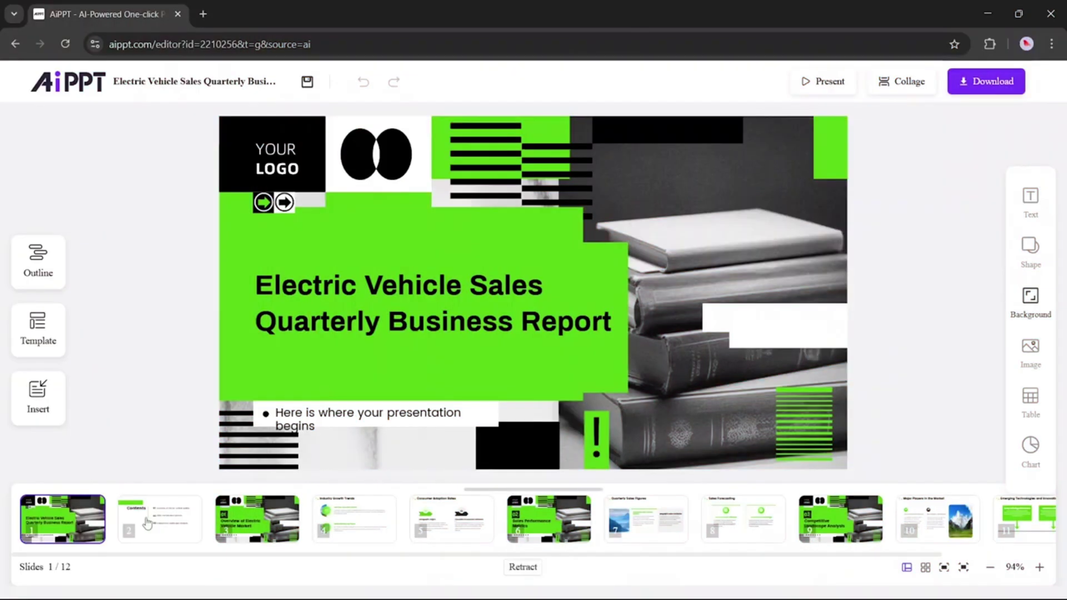
click(148, 523)
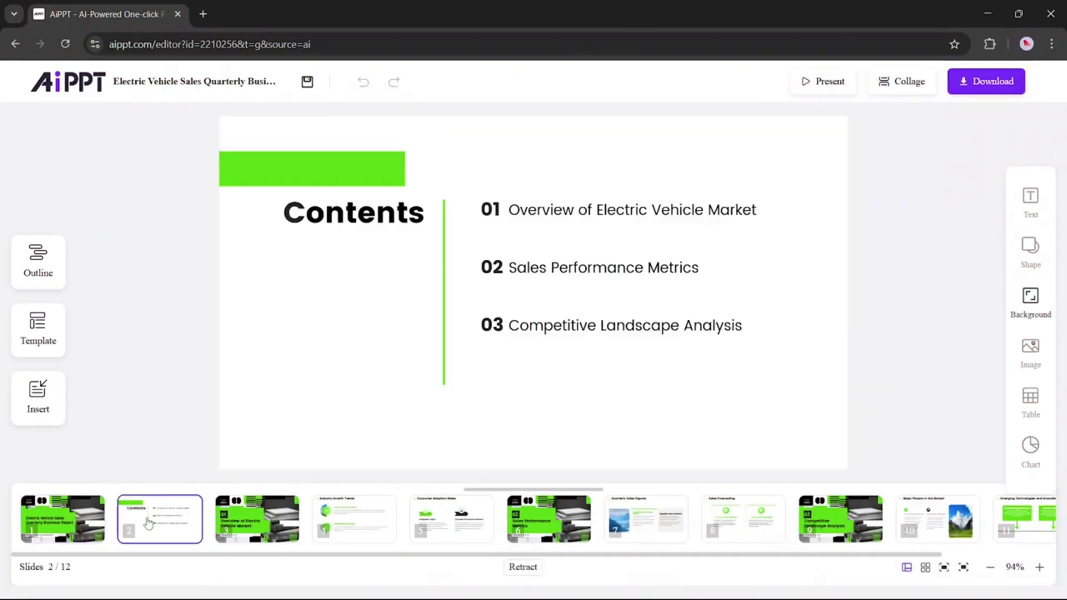
click(284, 514)
click(356, 520)
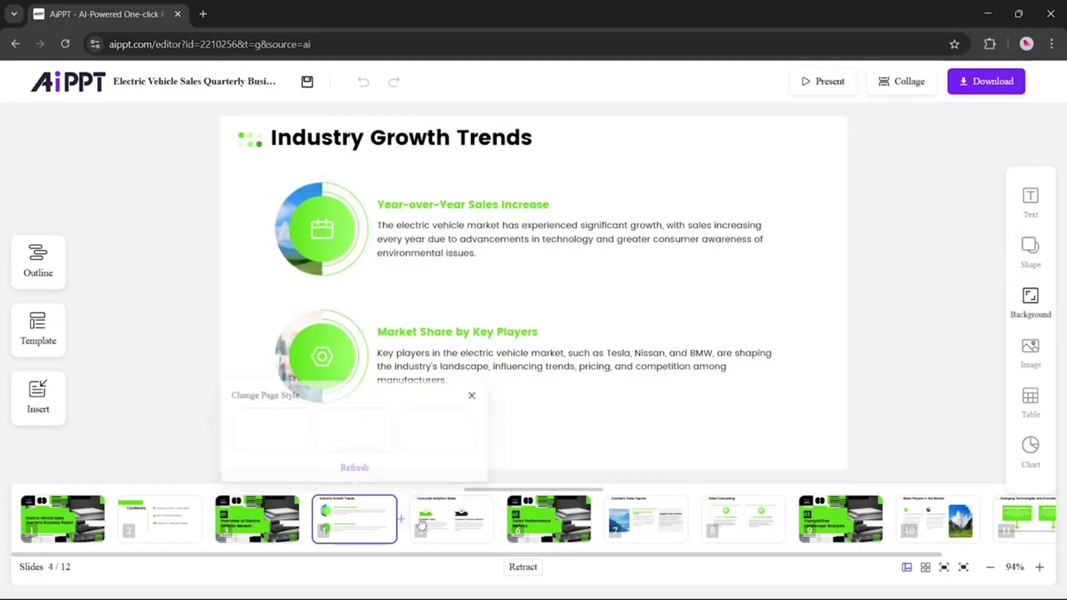
click(422, 522)
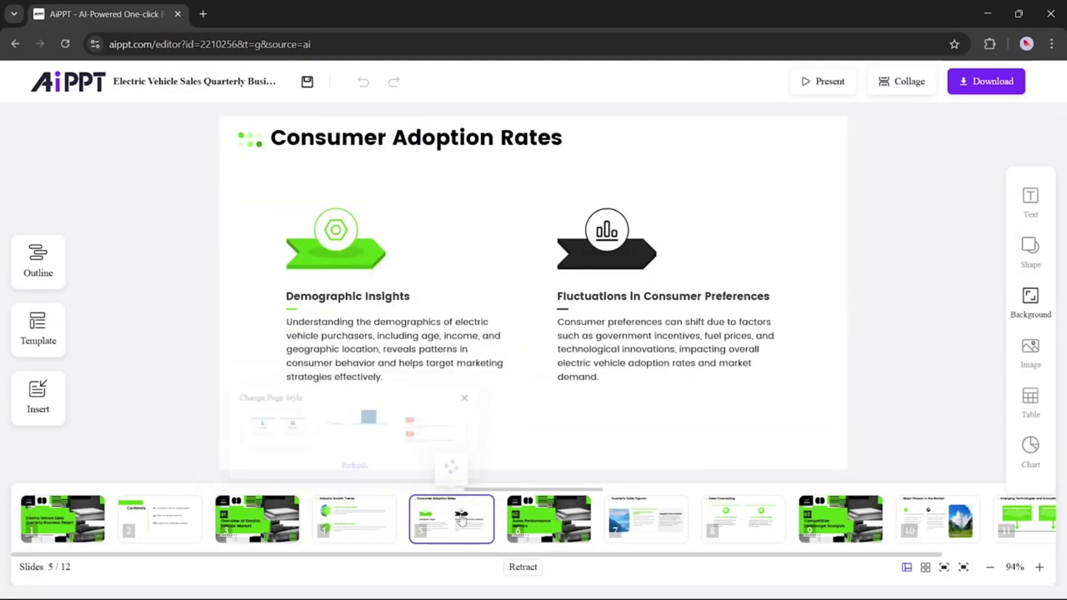
click(539, 519)
click(647, 520)
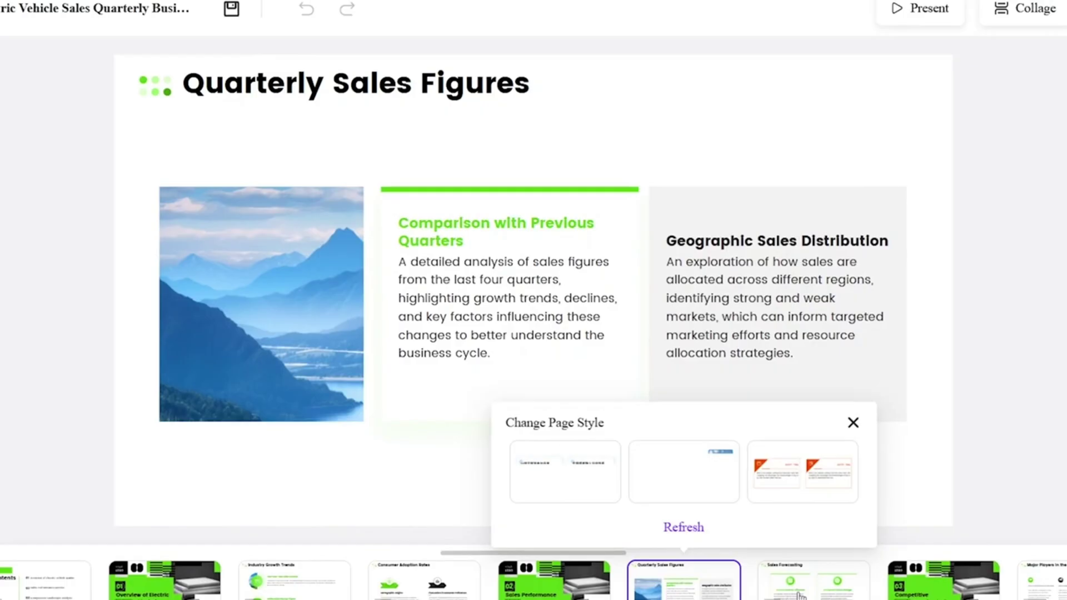
click(800, 595)
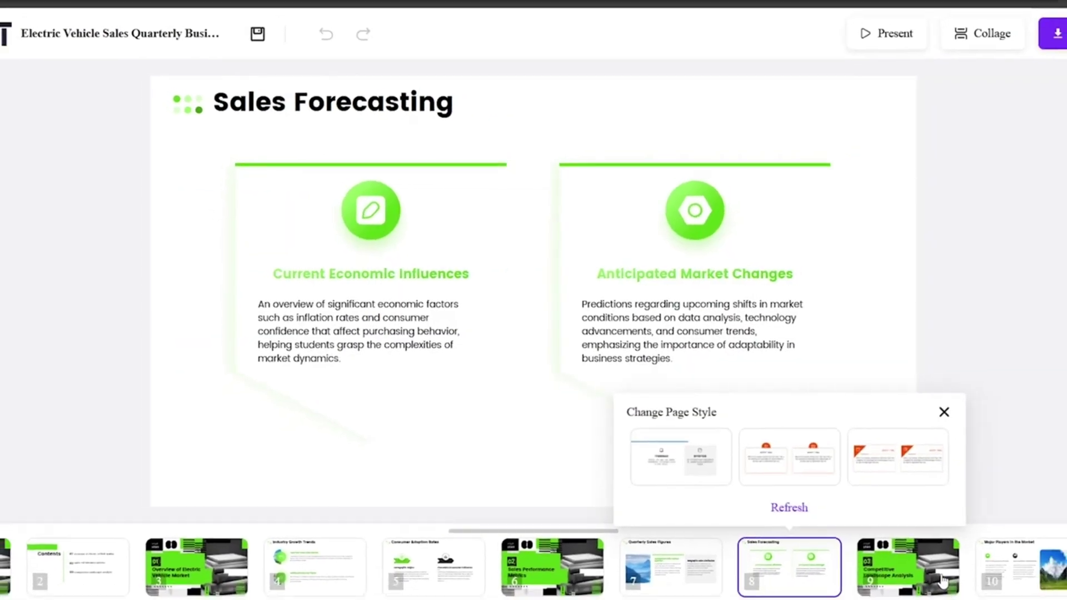
click(943, 581)
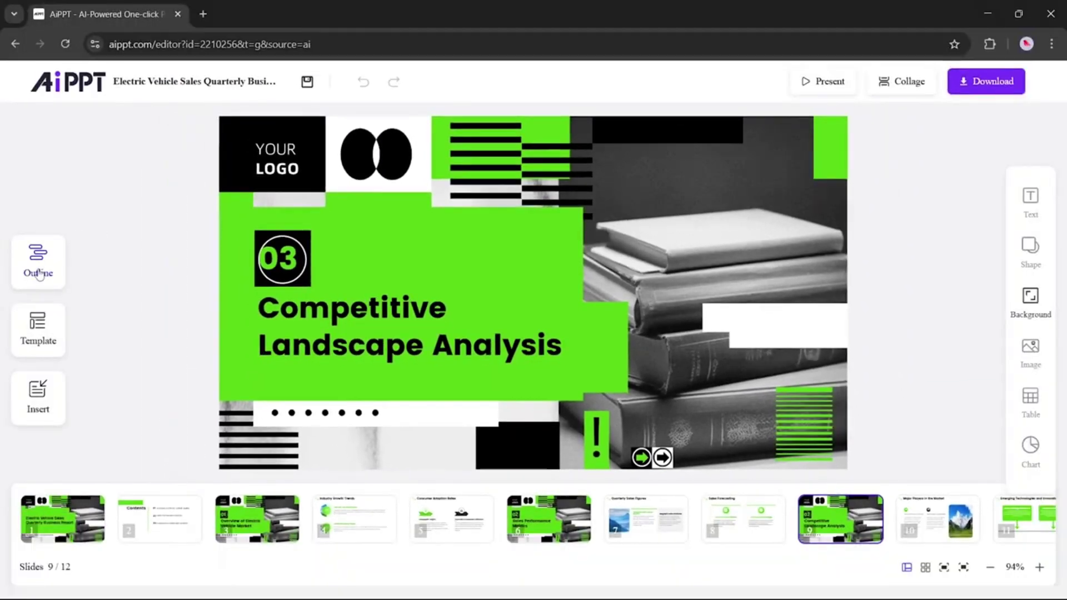
Step: In the outline, check the Industry Growth Trends, Competitive Landscape Analysis and title entries, then close it
click(37, 261)
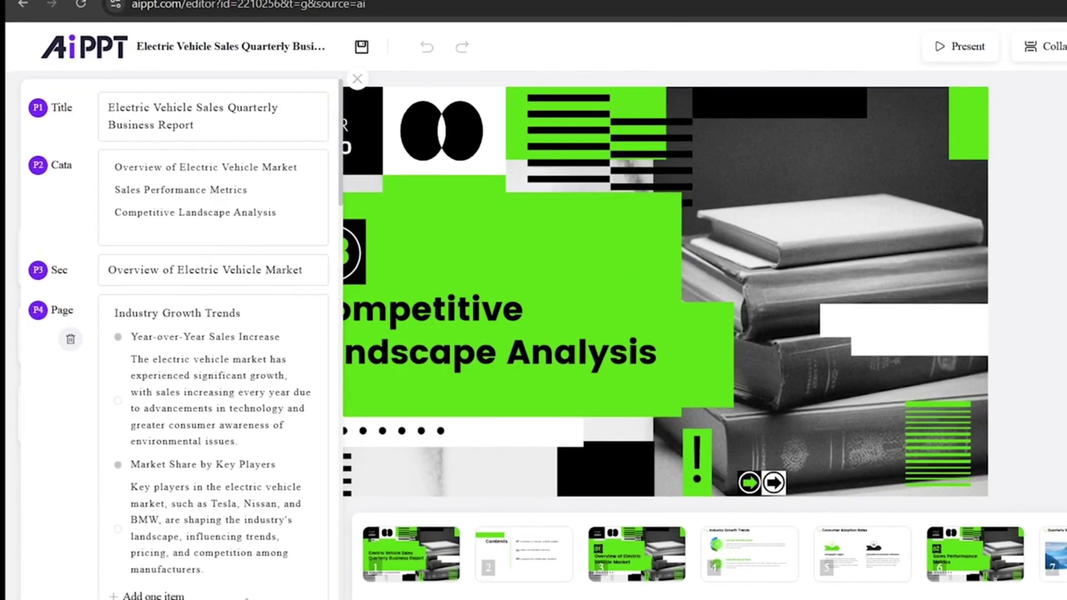
click(287, 322)
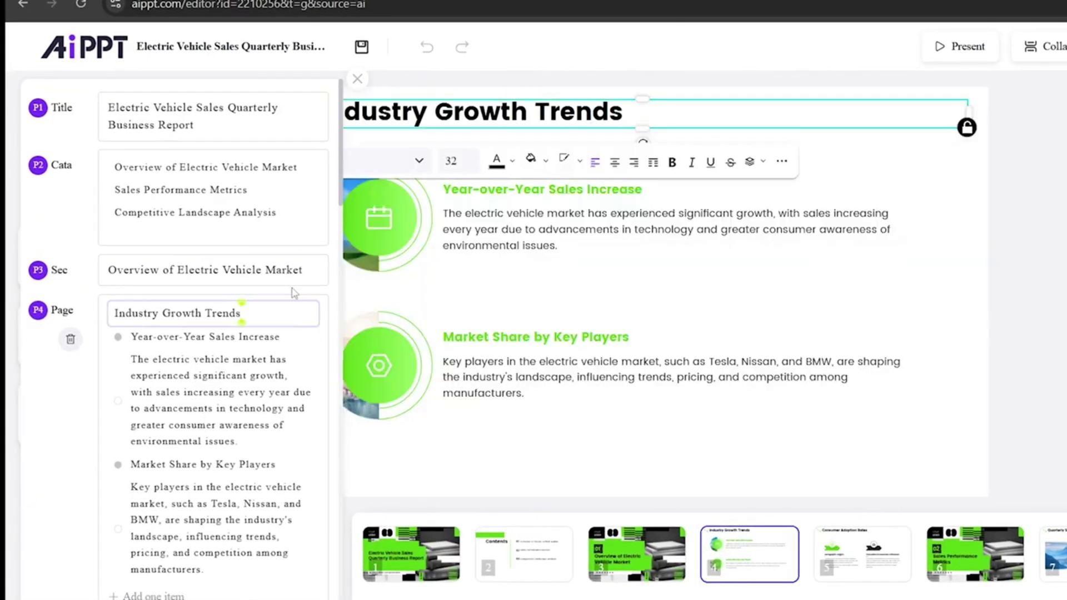
click(299, 222)
click(281, 122)
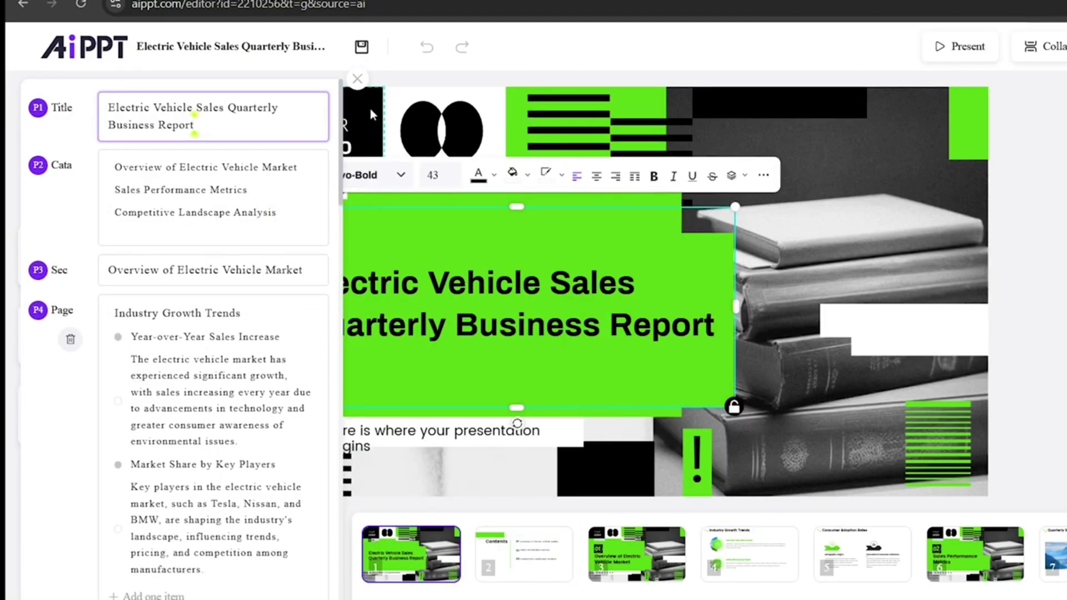
click(357, 80)
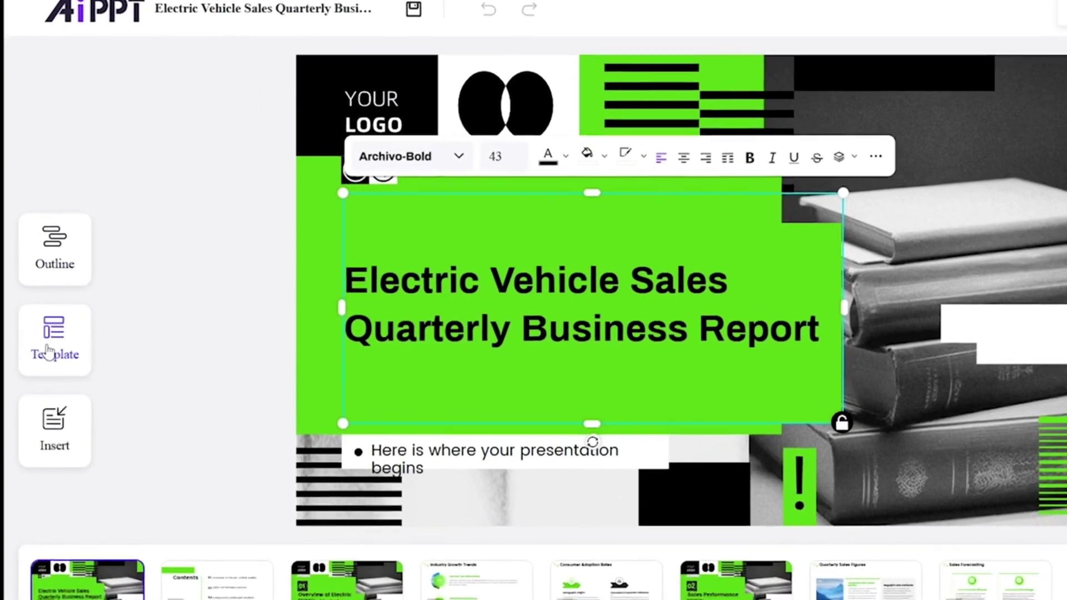
Step: Apply the blue mountain-lake template, check slides 2 and 4, and return to the title slide
click(50, 333)
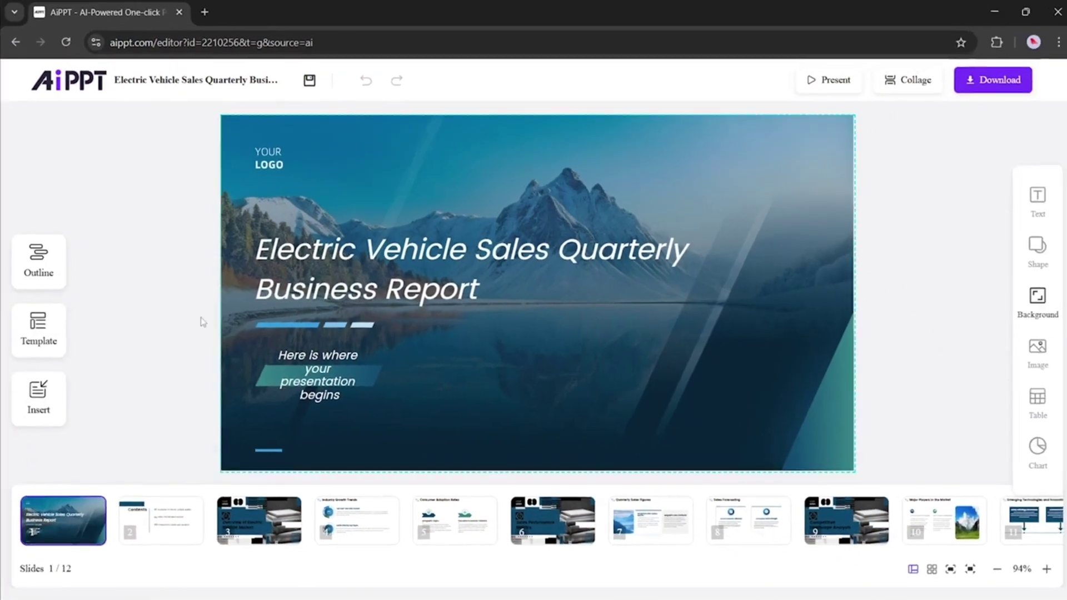
click(162, 522)
click(358, 520)
click(353, 466)
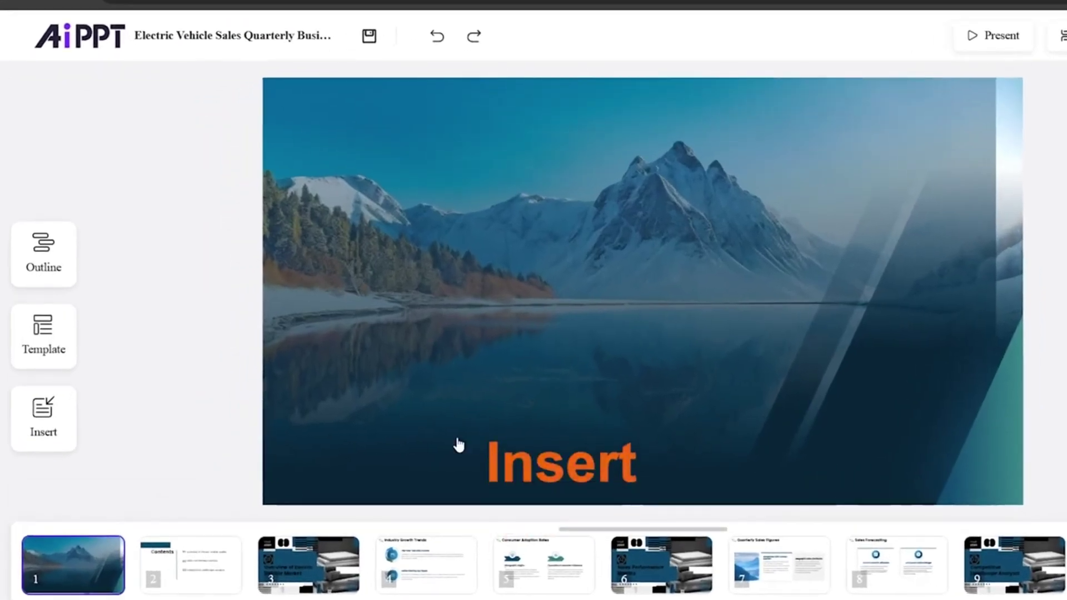
Step: Add Title, Sub Title and Content text boxes to slide 1, placing the Sub Title above the content
click(50, 413)
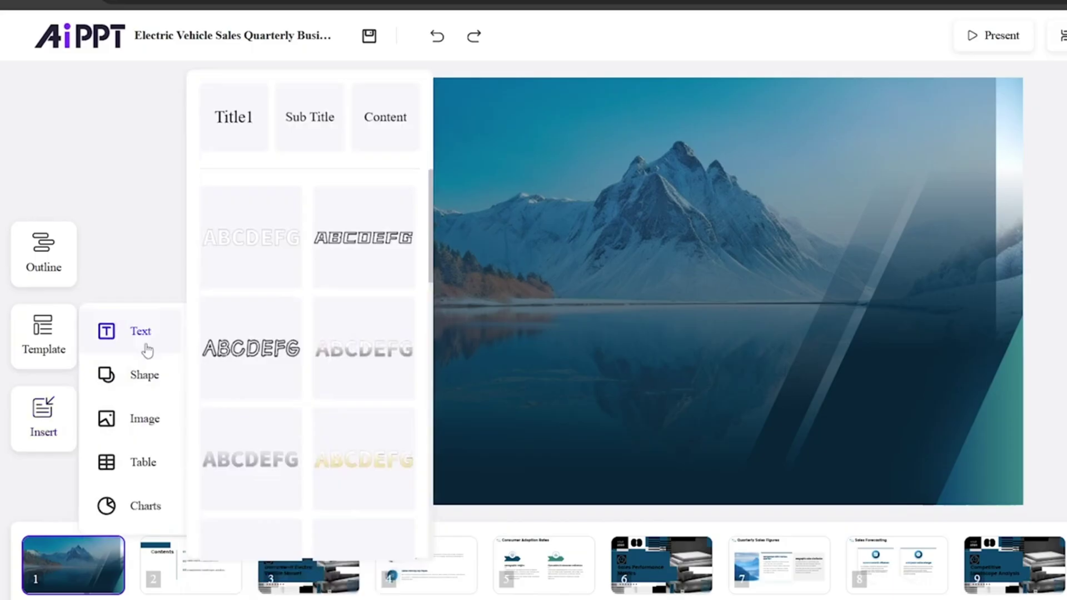
click(224, 122)
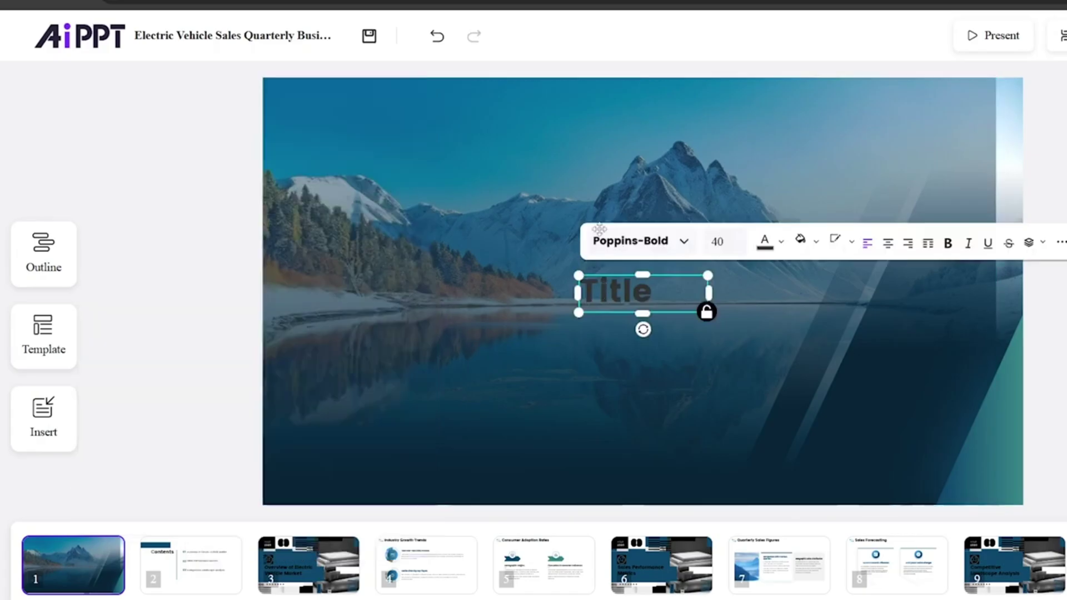
click(43, 417)
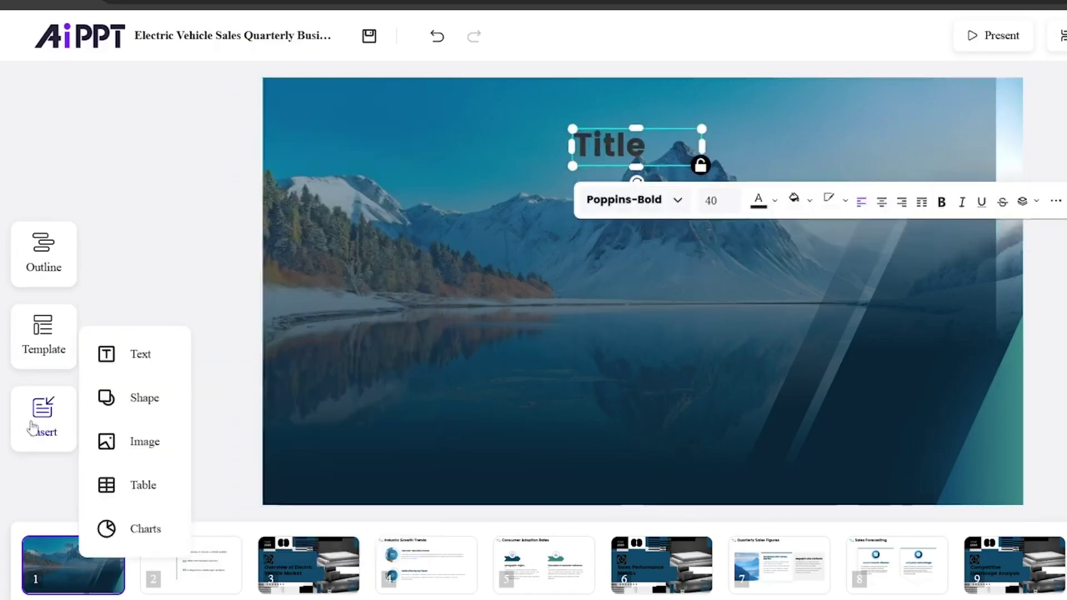
click(128, 345)
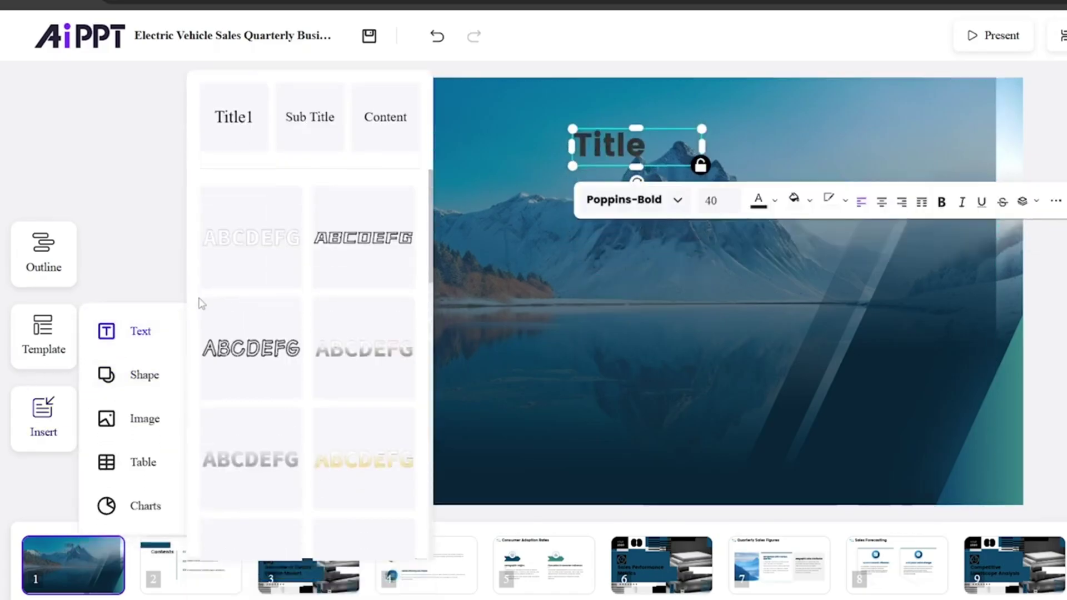
click(312, 145)
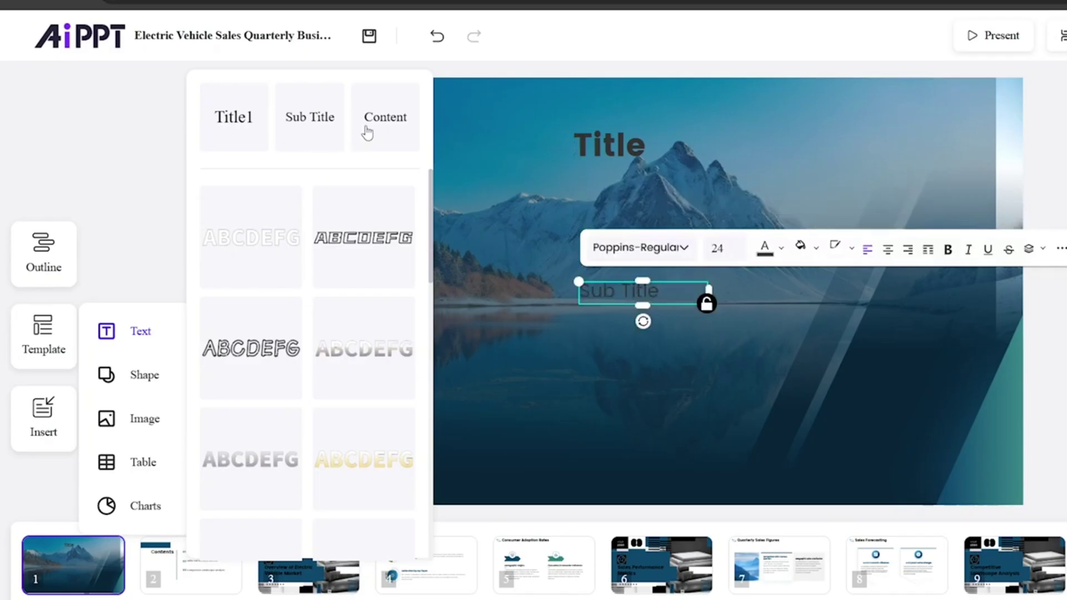
click(367, 133)
drag(589, 299, 581, 206)
drag(622, 289, 596, 291)
click(614, 150)
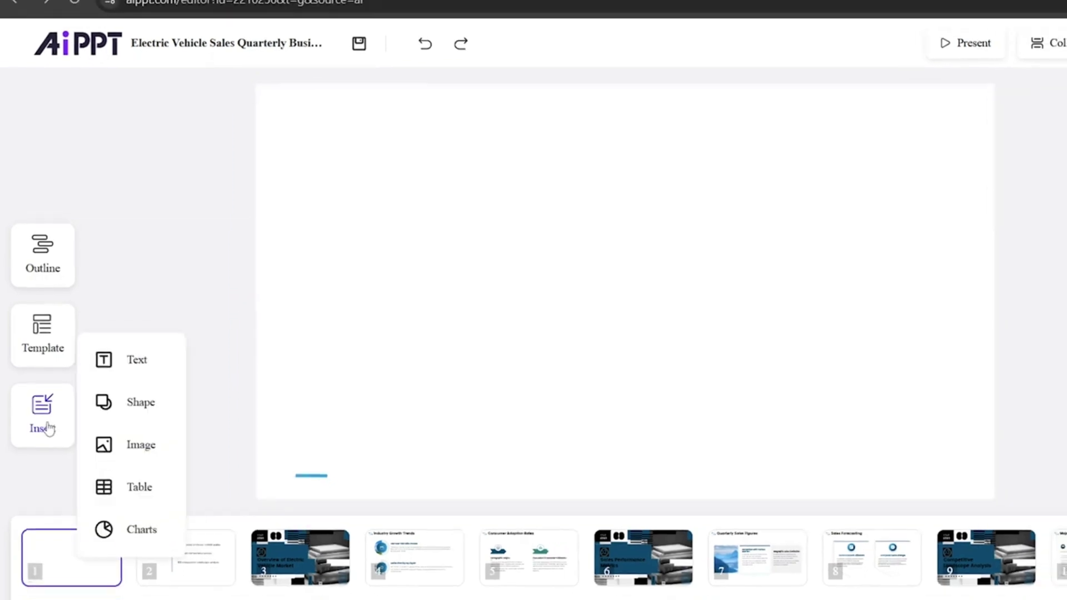
Step: Add a dark blue rectangle banner and delete the misplaced rounded rectangle
click(129, 402)
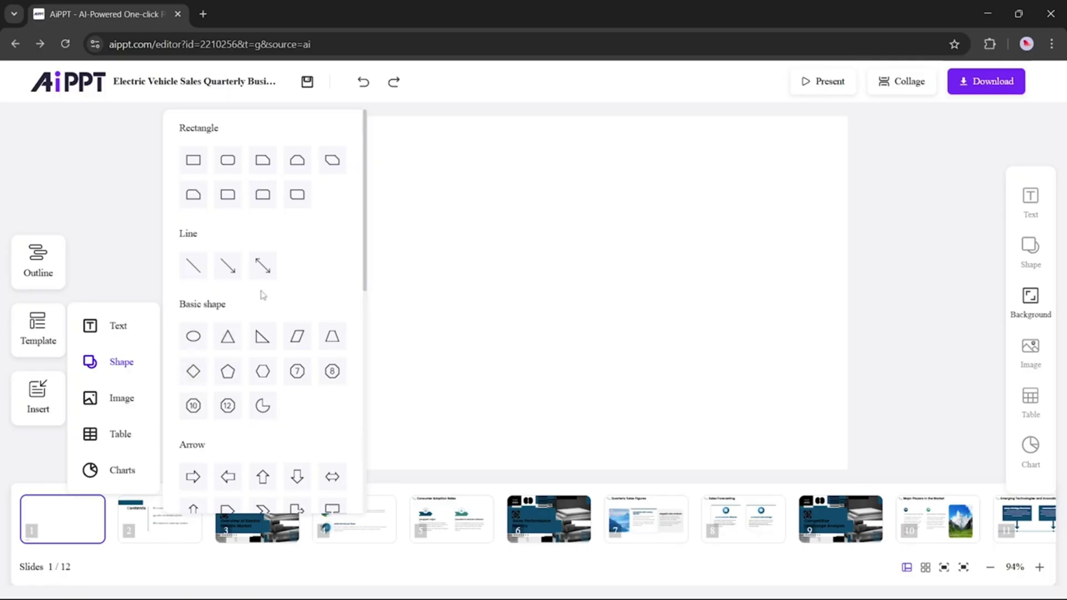
scroll(262, 295, down, 5)
scroll(233, 223, up, 5)
click(193, 160)
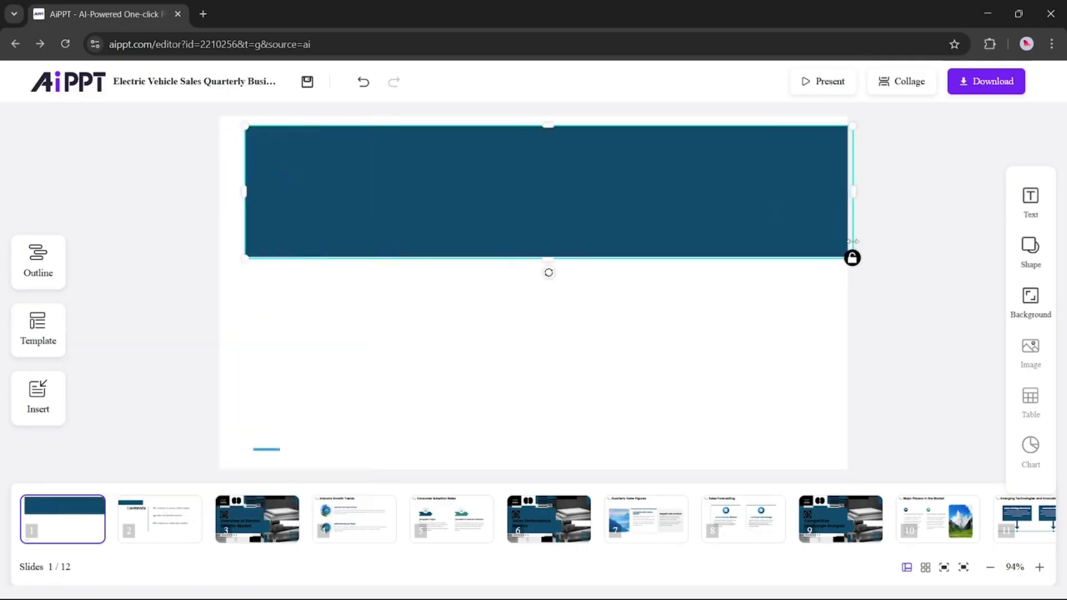
drag(333, 178, 903, 389)
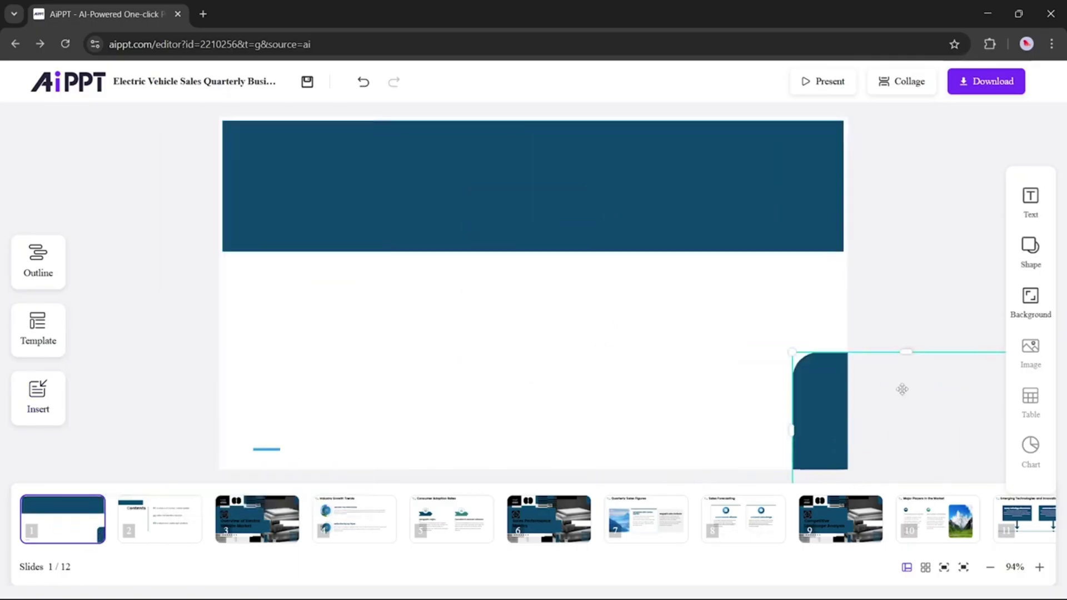
key(Delete)
Step: Add a thin dark blue bar, widen it and move it to the slide's bottom edge
click(37, 398)
click(119, 362)
click(194, 264)
drag(536, 308, 284, 376)
drag(350, 362, 821, 363)
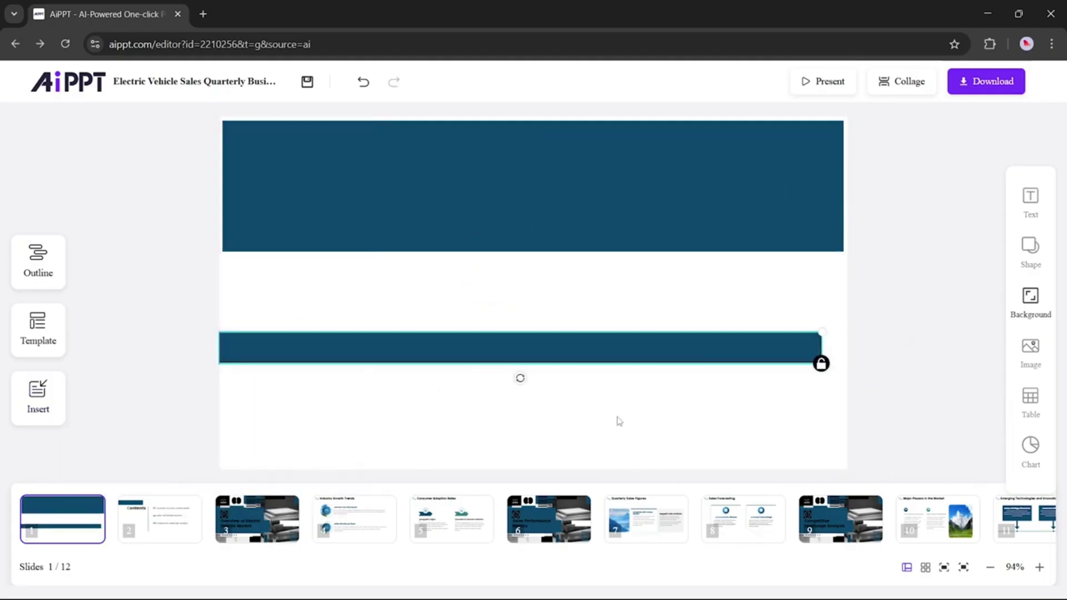
drag(535, 348, 526, 474)
Step: Add a circle shape in the slide's bottom-left corner
click(37, 398)
click(119, 363)
click(193, 336)
drag(423, 378, 308, 461)
click(239, 211)
Step: Start inserting an image onto the title slide from the Insert menu
click(50, 394)
click(52, 399)
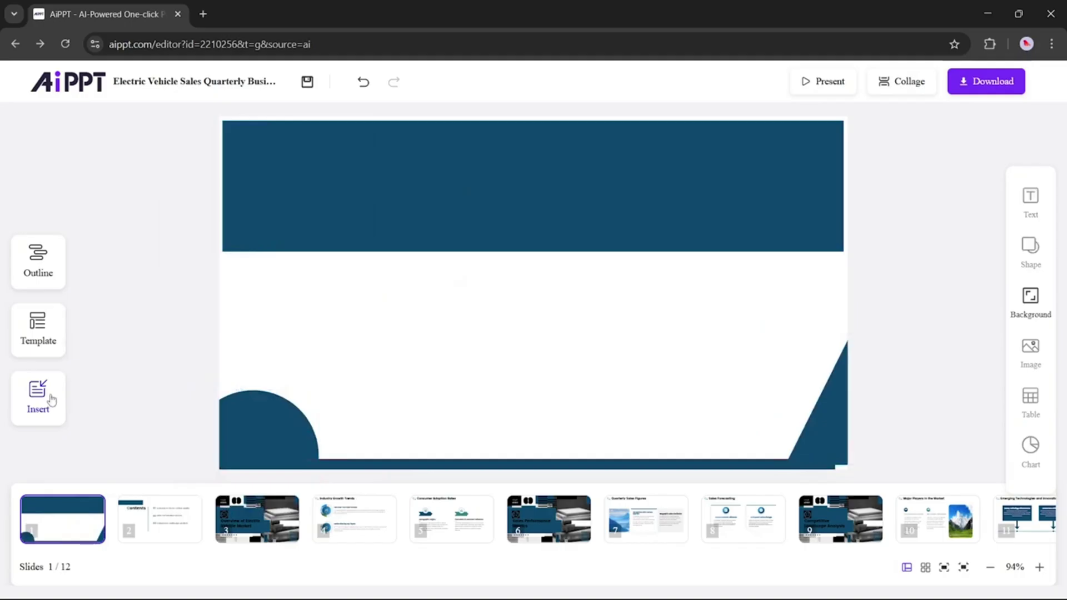
click(51, 399)
click(121, 398)
Step: Upload the thoughts cloud PNG image onto the title slide
click(238, 407)
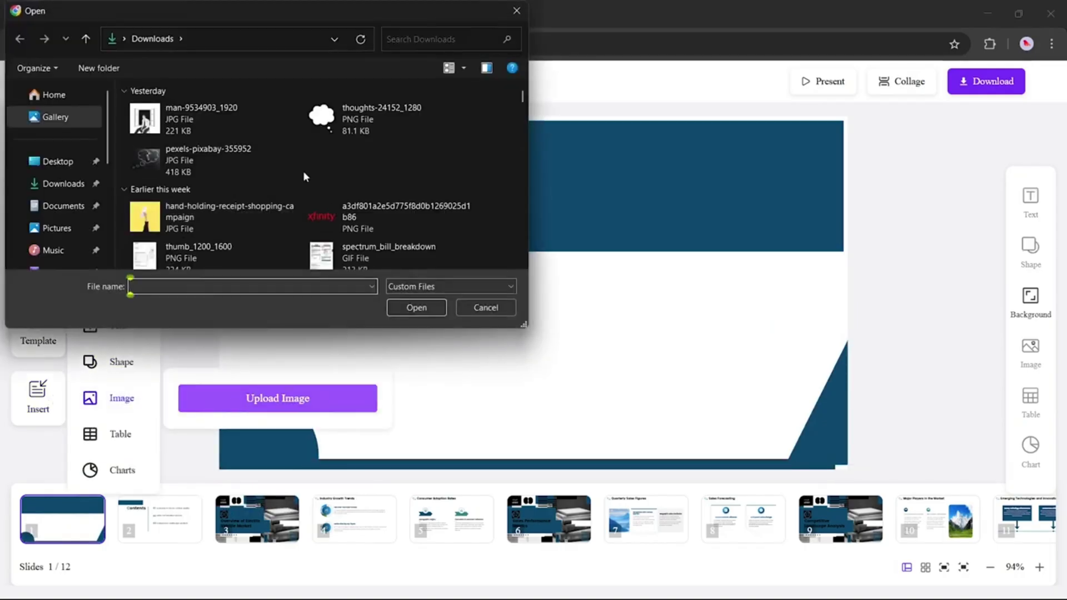
click(378, 119)
click(416, 307)
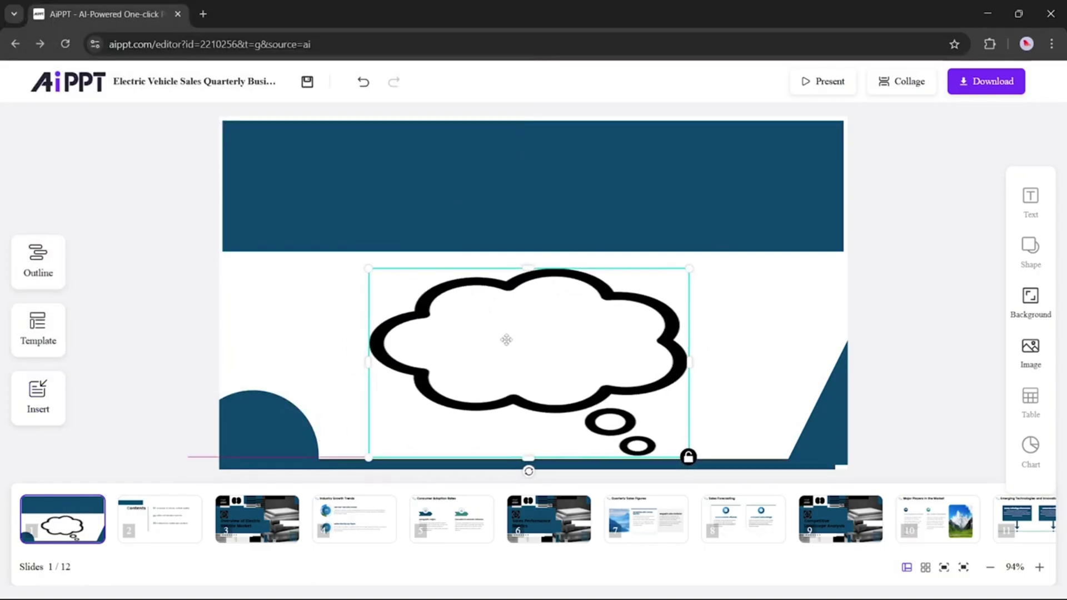
Step: Place a content text box inside the cloud and type sample text into it
mouse_move(81, 425)
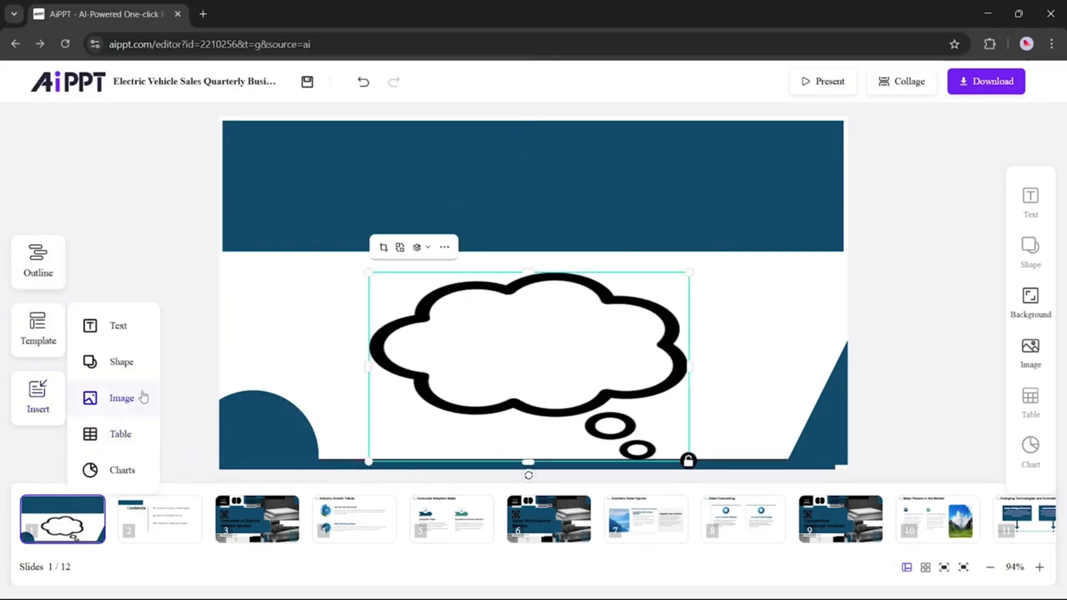
mouse_move(114, 324)
drag(319, 148, 525, 336)
click(573, 315)
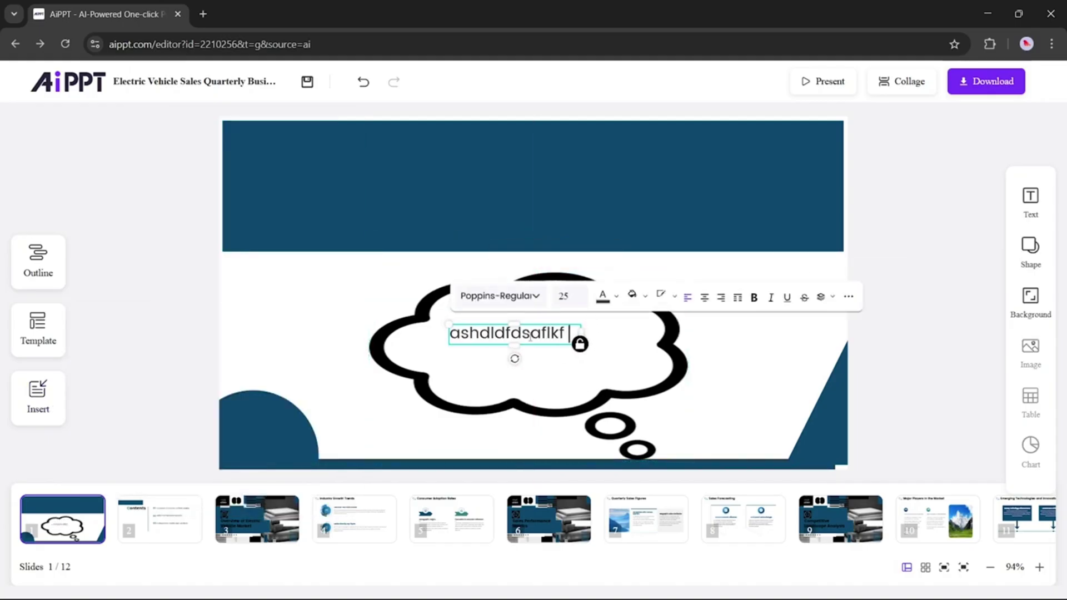
text(fdsakfjlkdsfsljfk jsaljflkdjflkdsfa sikjfd)
click(604, 353)
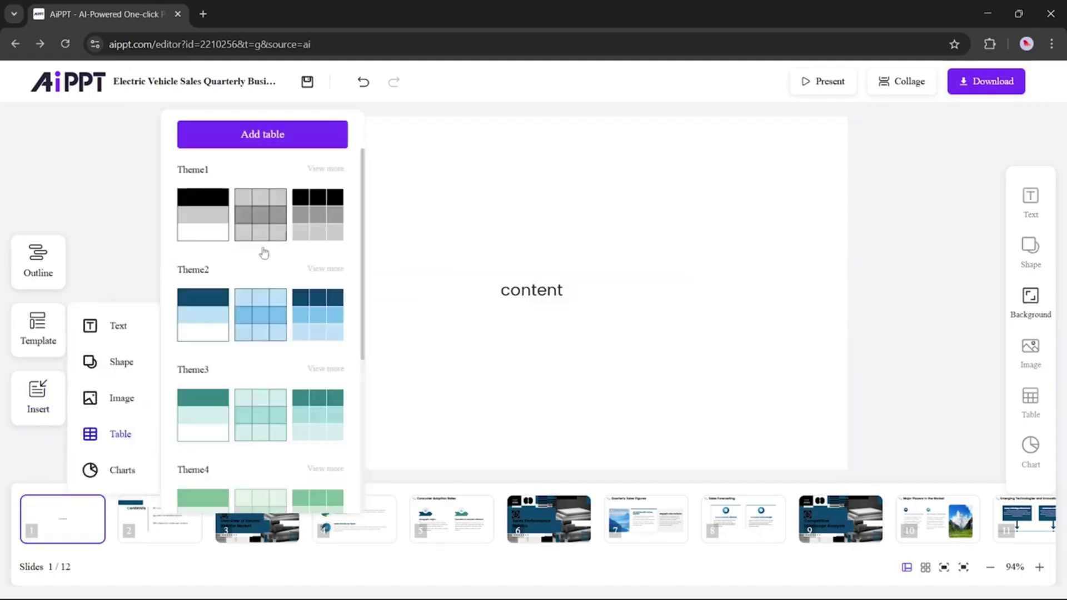
Step: Insert a teal themed table, adjusting rows and columns back to 4 rows and 5 columns
scroll(270, 323, down, 5)
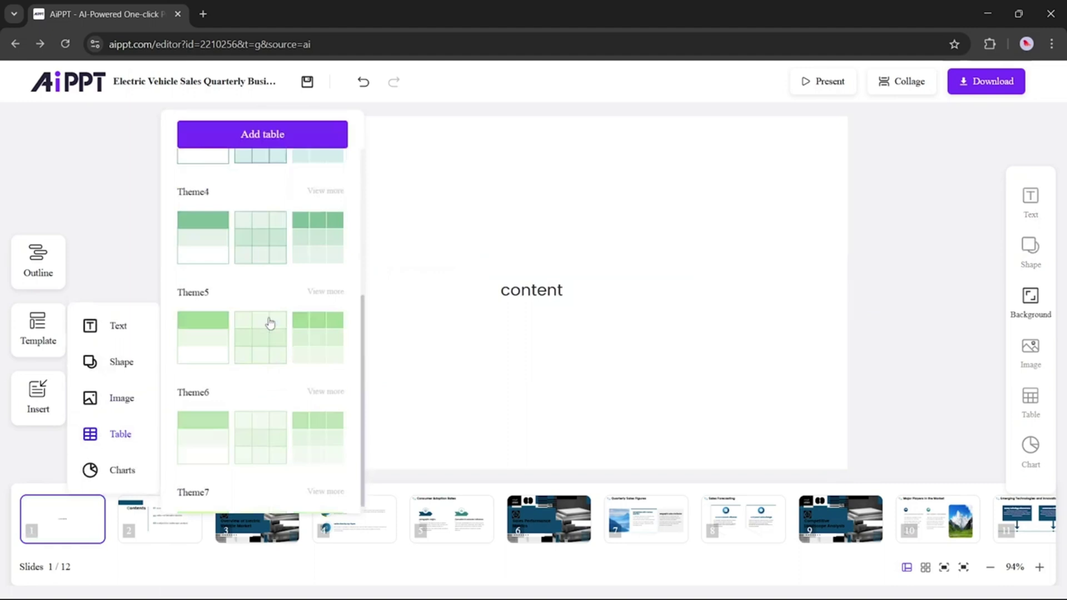
scroll(270, 323, up, 1)
click(257, 292)
click(462, 281)
click(363, 326)
click(363, 326)
click(363, 319)
click(363, 319)
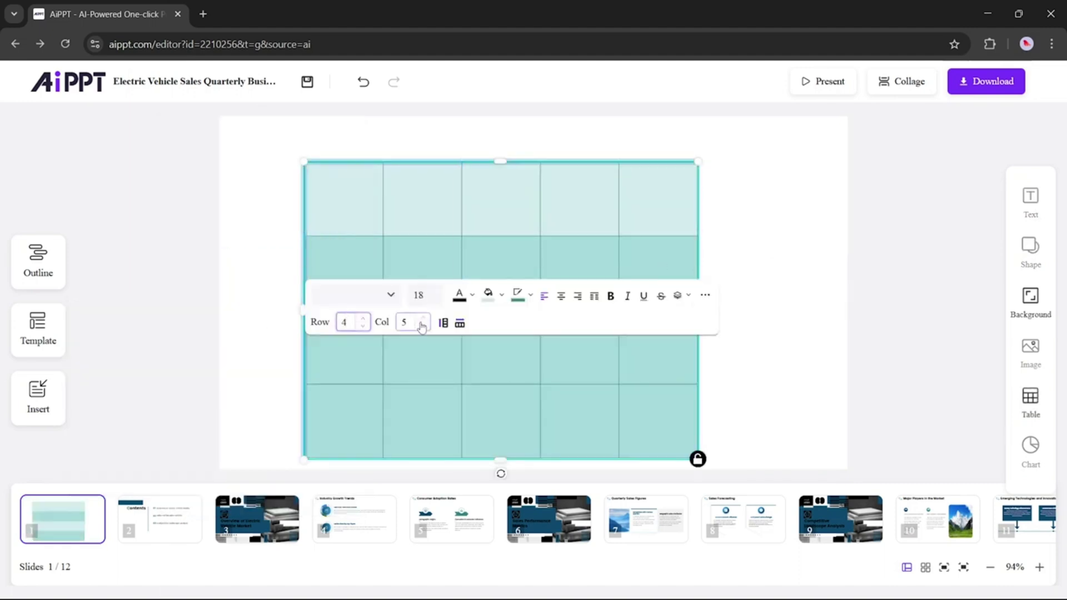
click(422, 327)
click(423, 327)
click(422, 319)
click(423, 319)
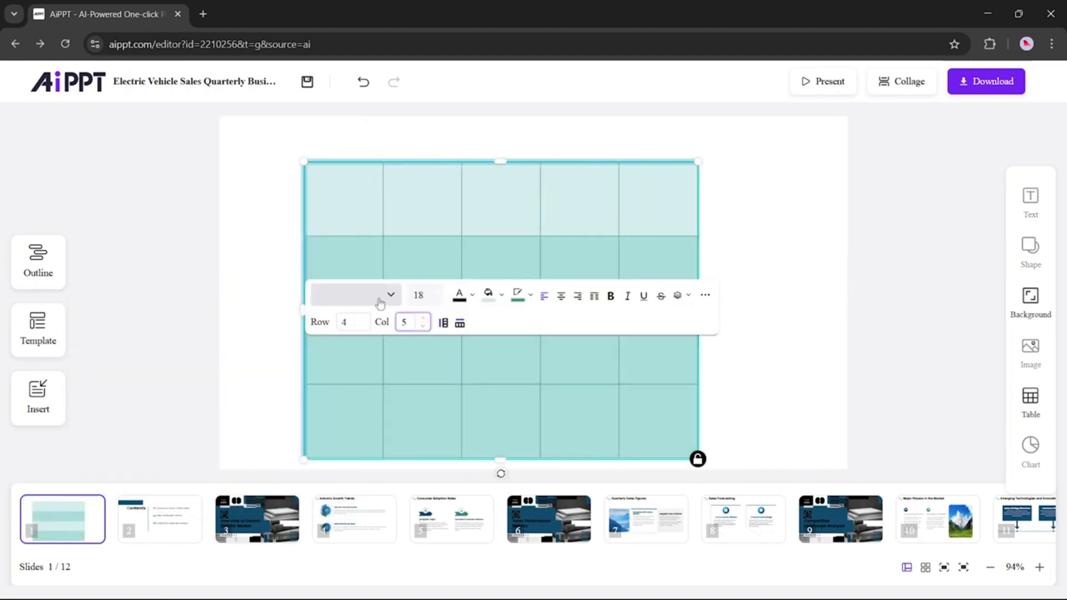
click(358, 219)
click(408, 214)
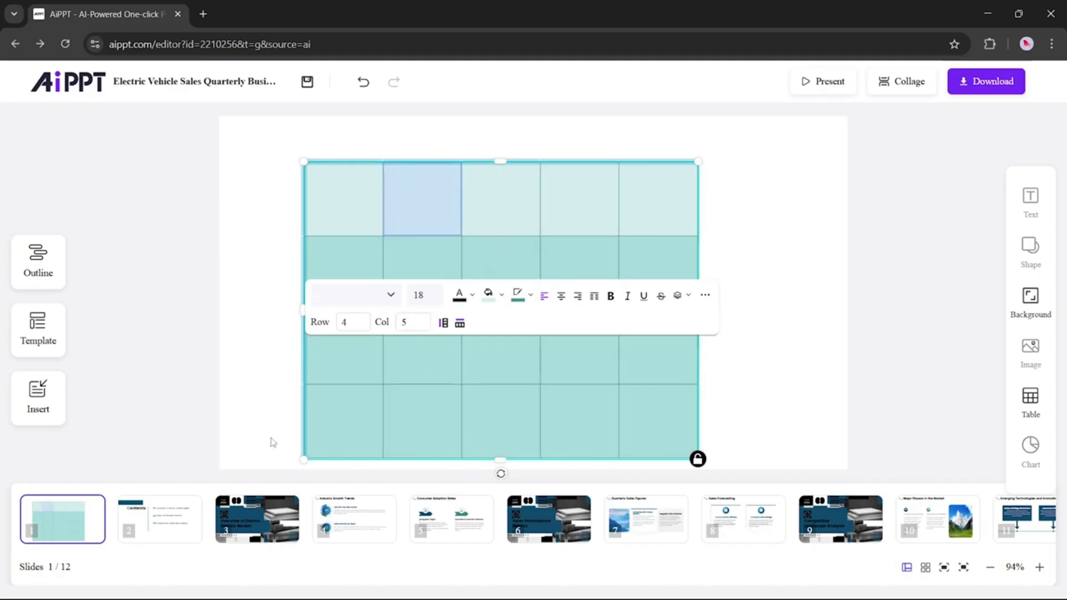
click(255, 398)
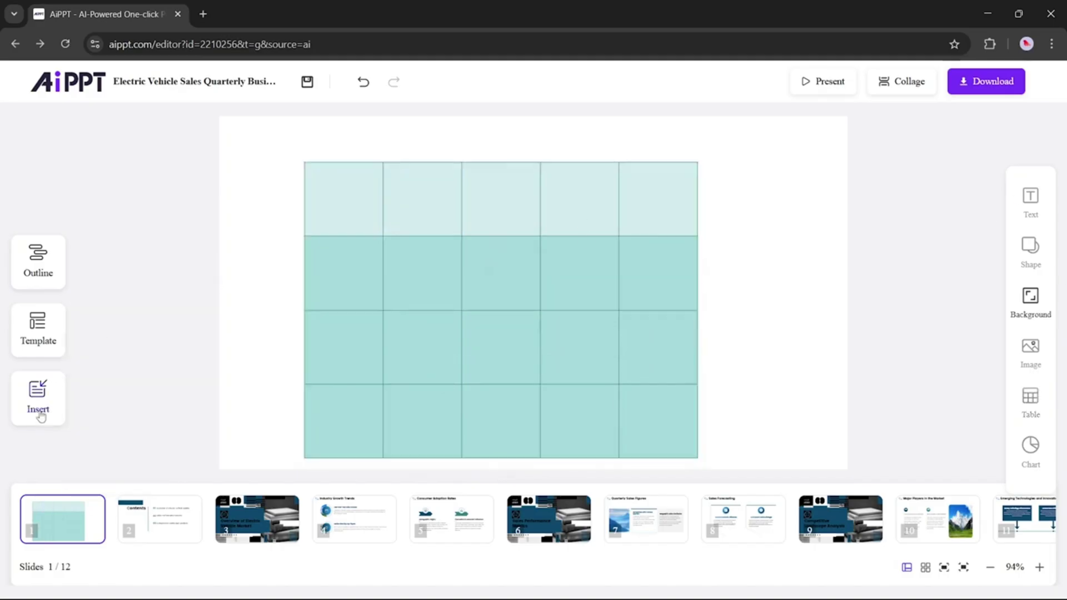
Step: Add a Title text box in the table's top-left cell, then a content text box
mouse_move(38, 396)
click(111, 326)
click(203, 164)
drag(439, 260, 374, 212)
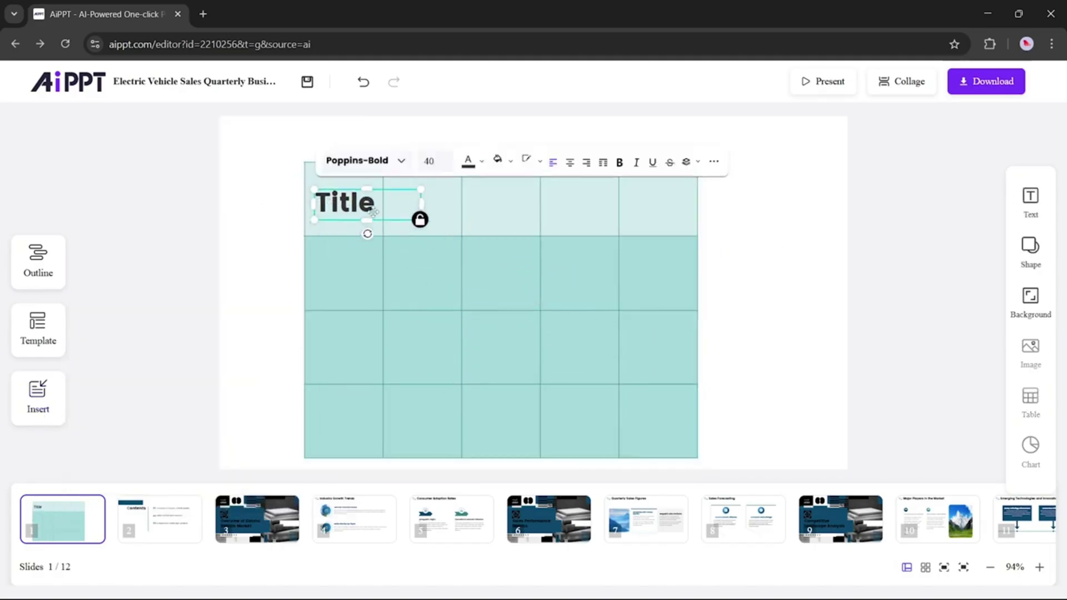
click(89, 330)
Step: Insert a bubble-style Scatter chart onto the first slide
click(319, 161)
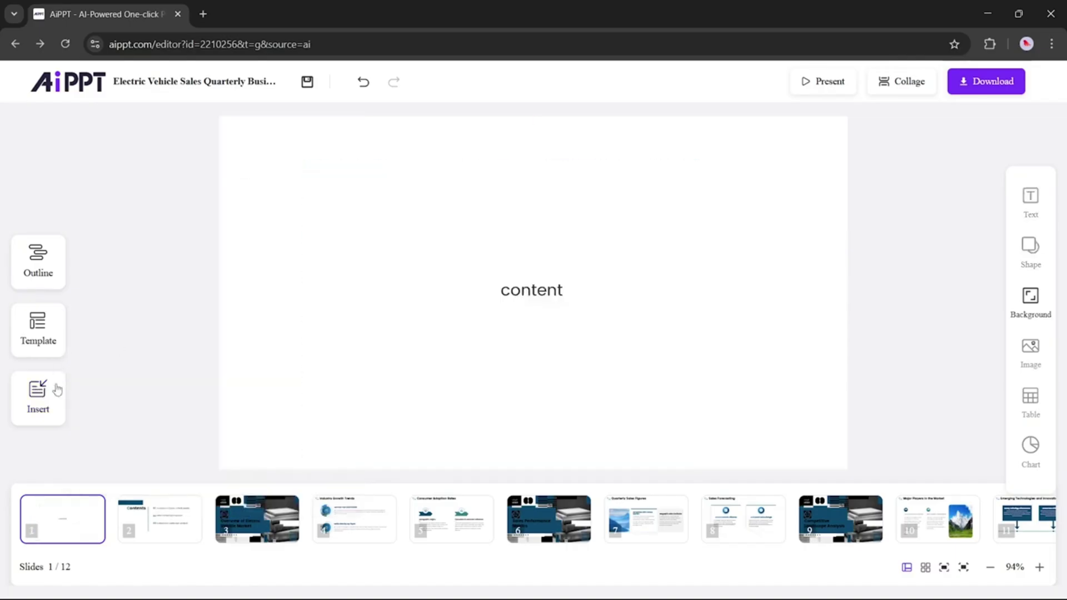
click(116, 472)
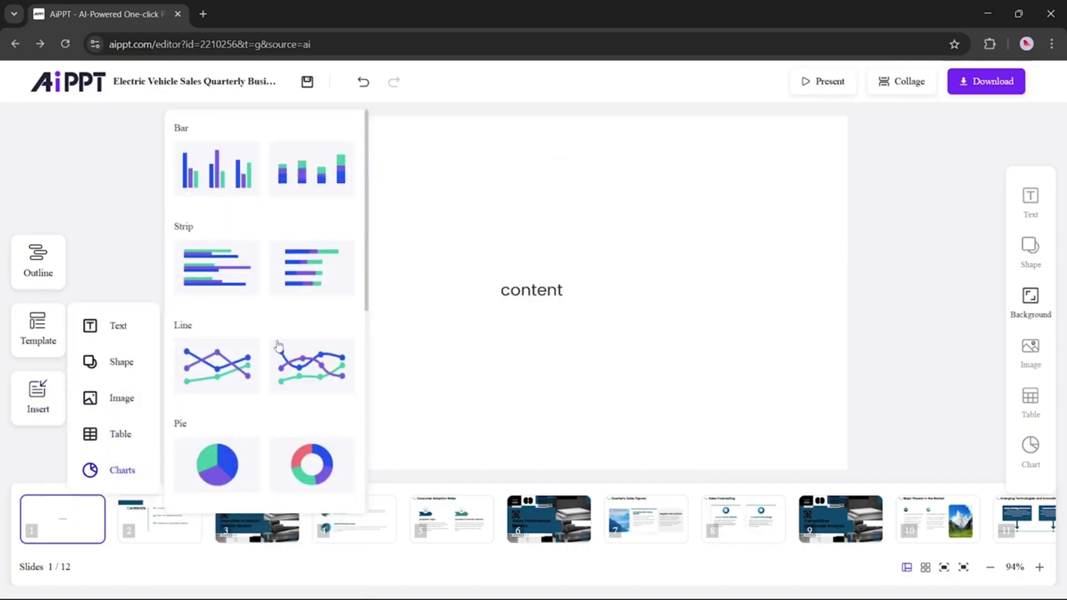
scroll(278, 346, down, 3)
scroll(226, 357, down, 1)
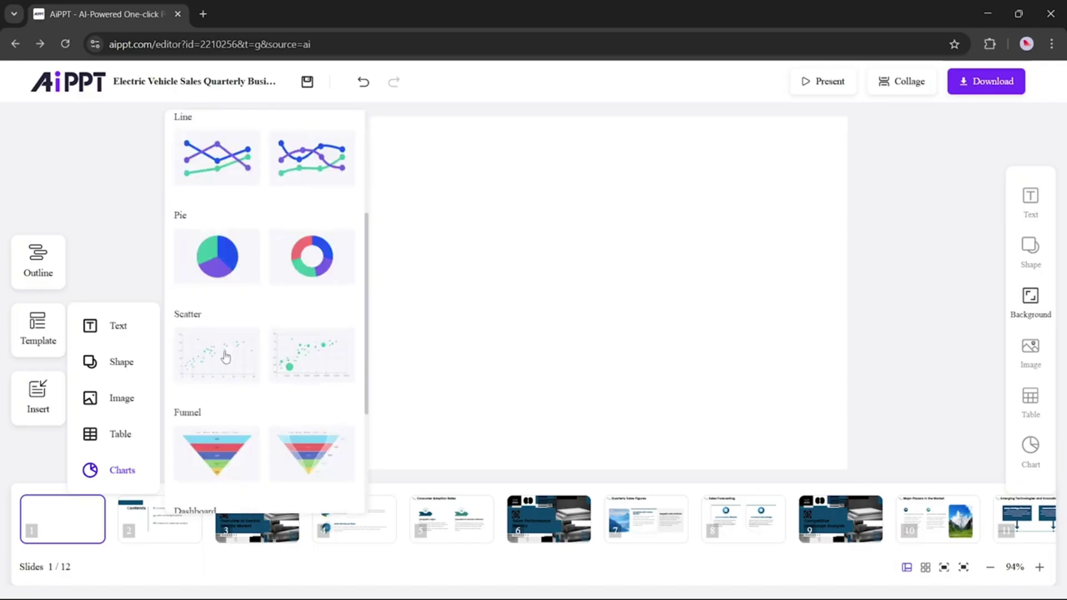
click(288, 364)
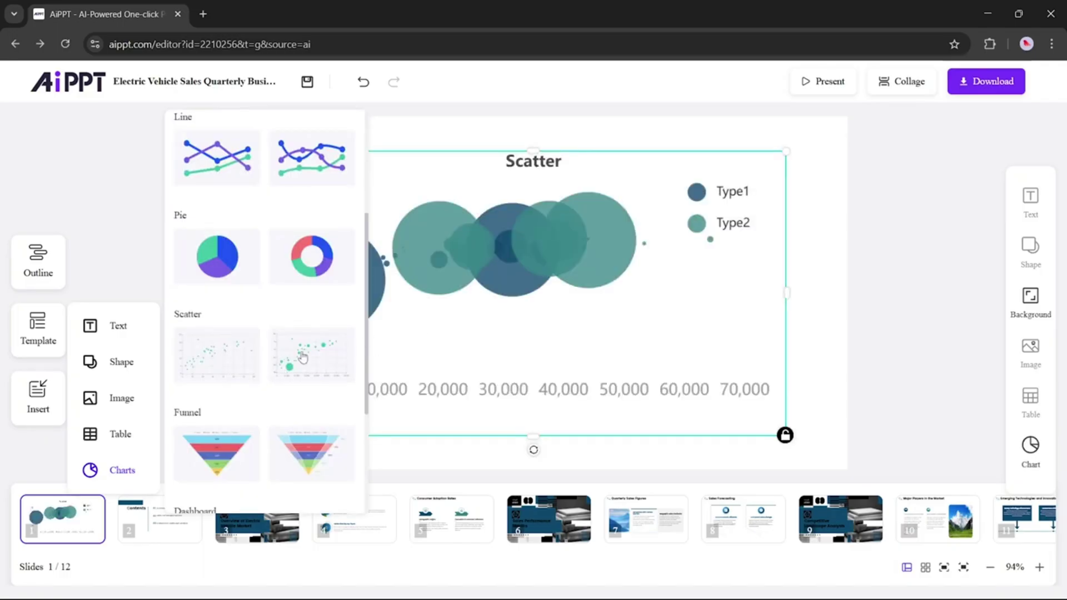
click(814, 298)
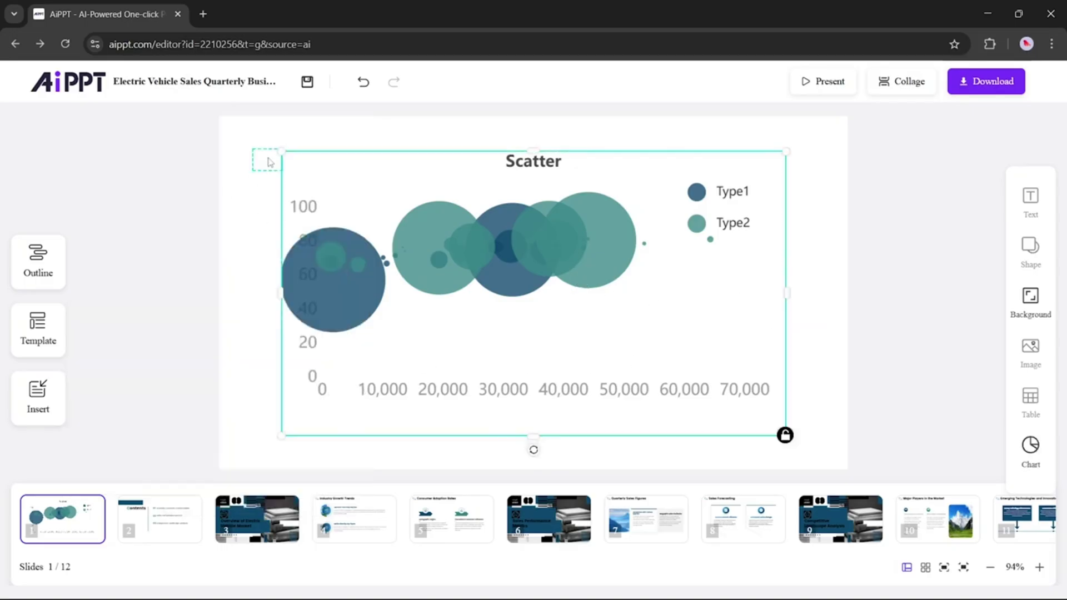
Step: Shrink the scatter chart and move it to the upper middle of the slide
drag(270, 162, 436, 257)
drag(599, 380, 581, 312)
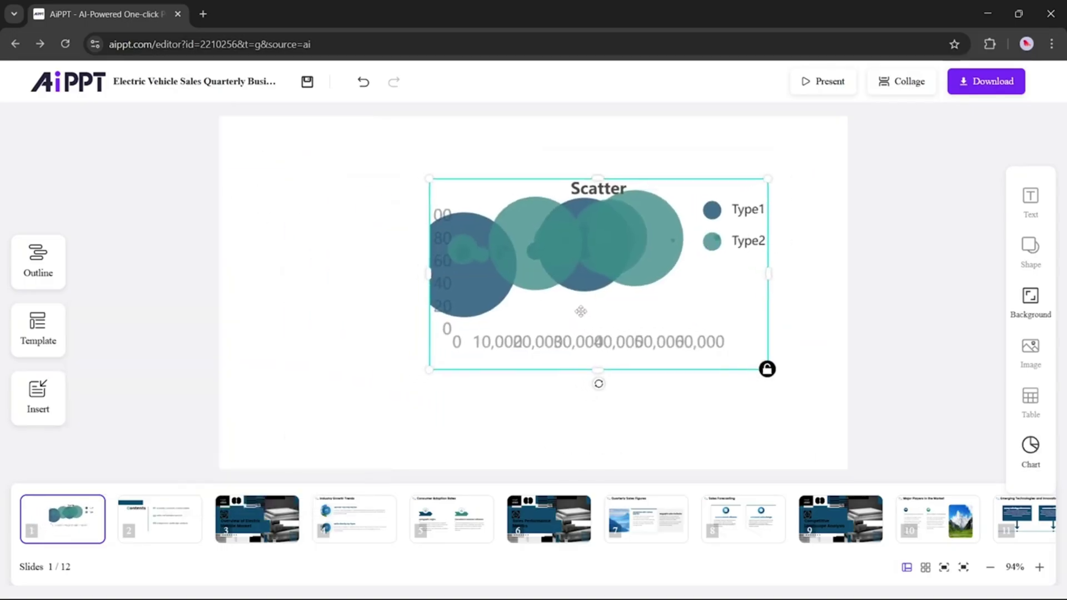
drag(432, 179, 438, 181)
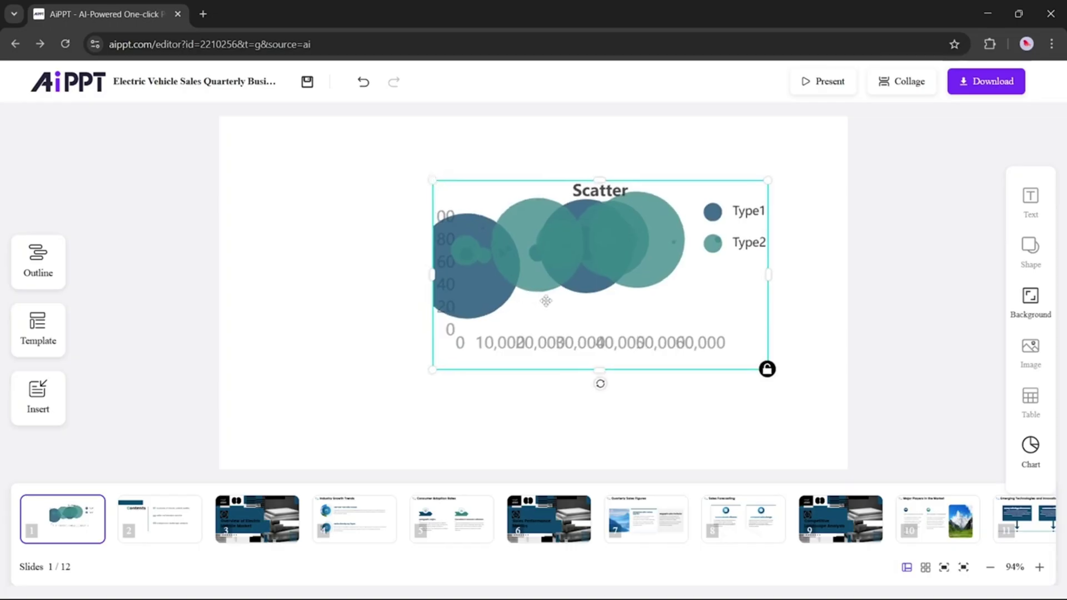
drag(545, 301, 547, 285)
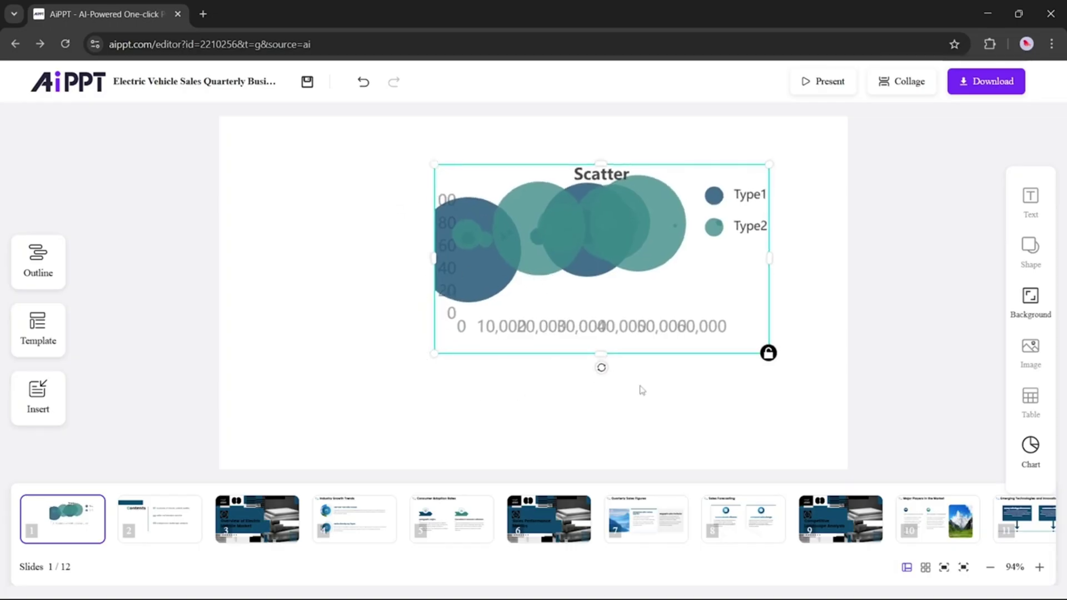
drag(437, 328, 342, 327)
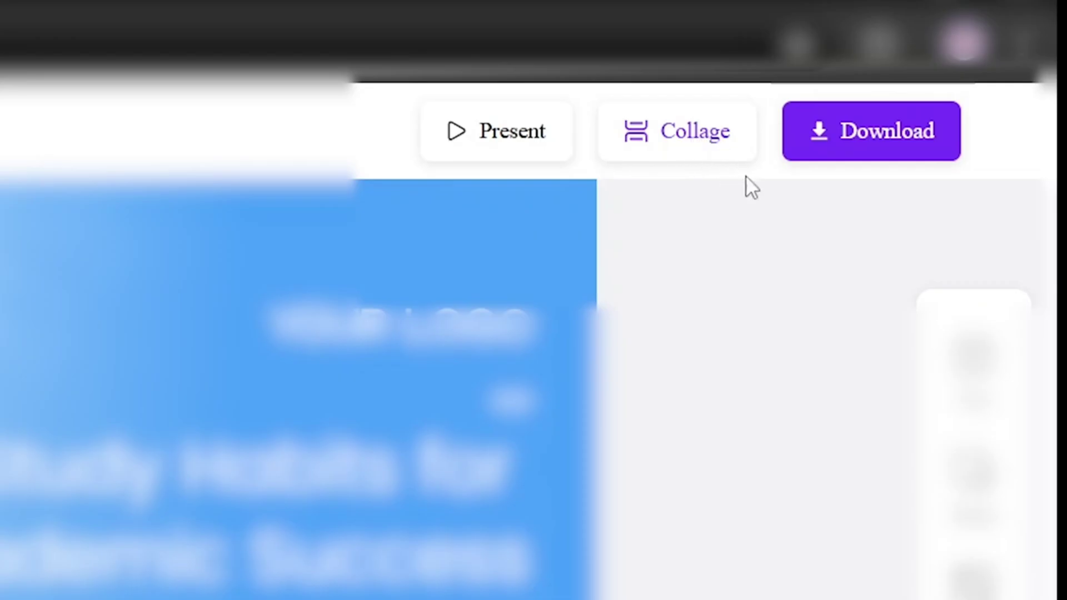
Step: Download the Study Habits deck as PPT with editable text and show the .pptx in its folder
click(889, 129)
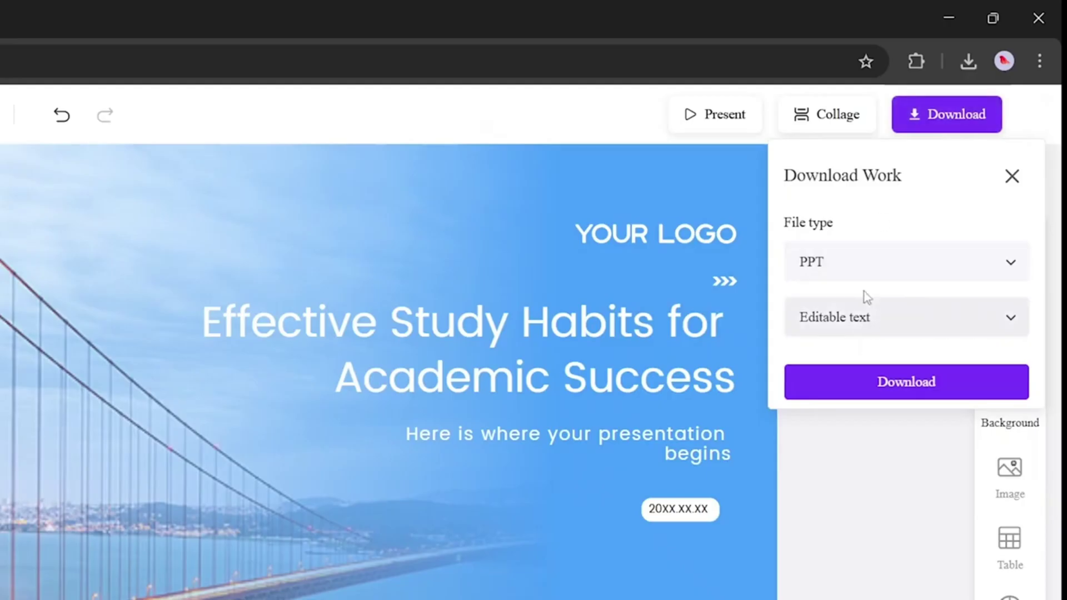
click(865, 275)
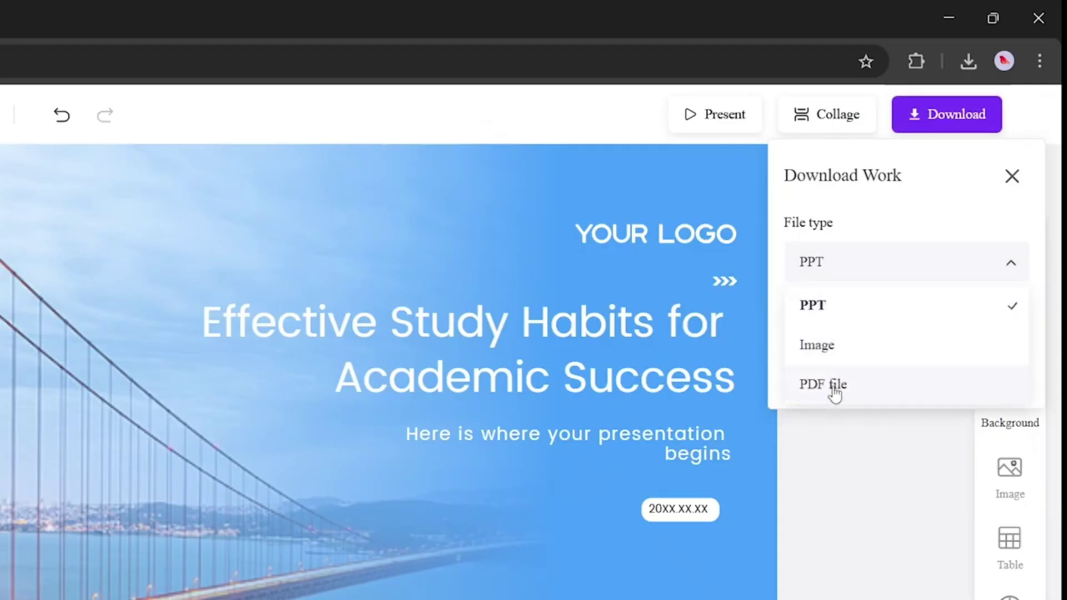
click(831, 311)
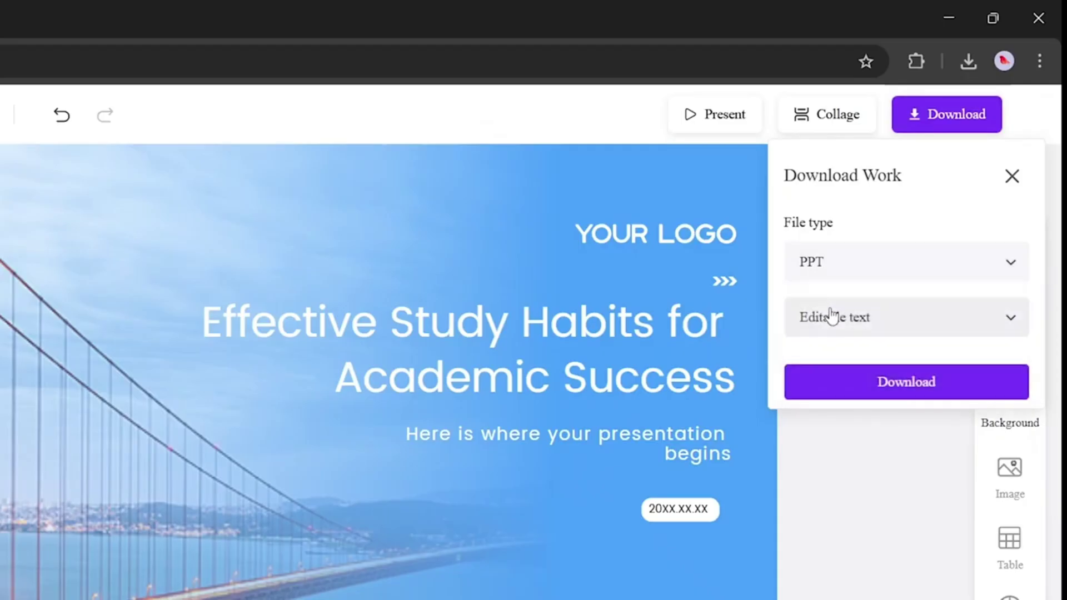
click(832, 316)
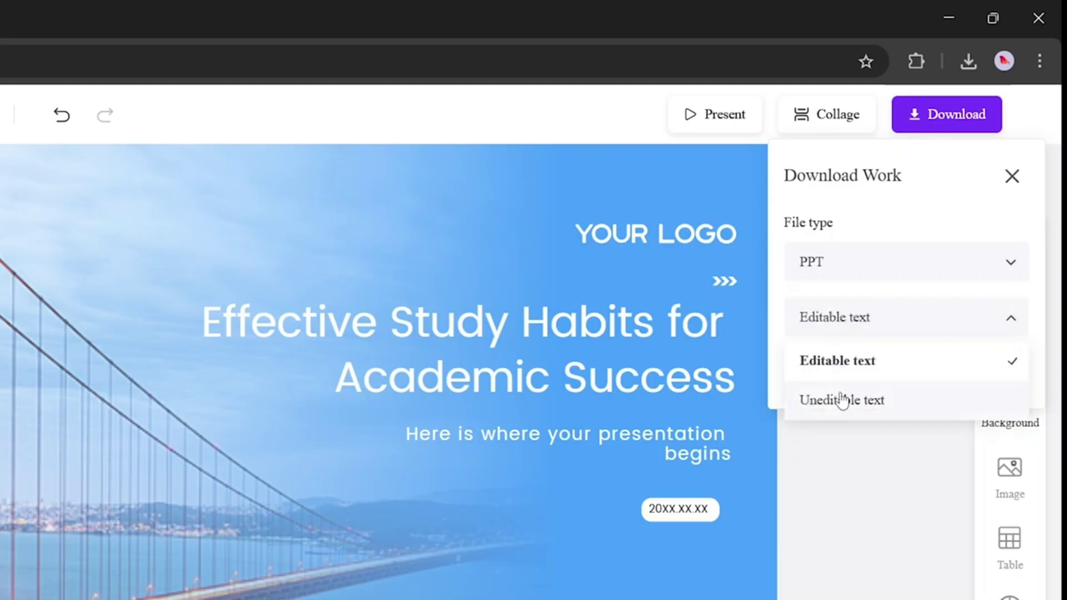
click(839, 361)
click(858, 388)
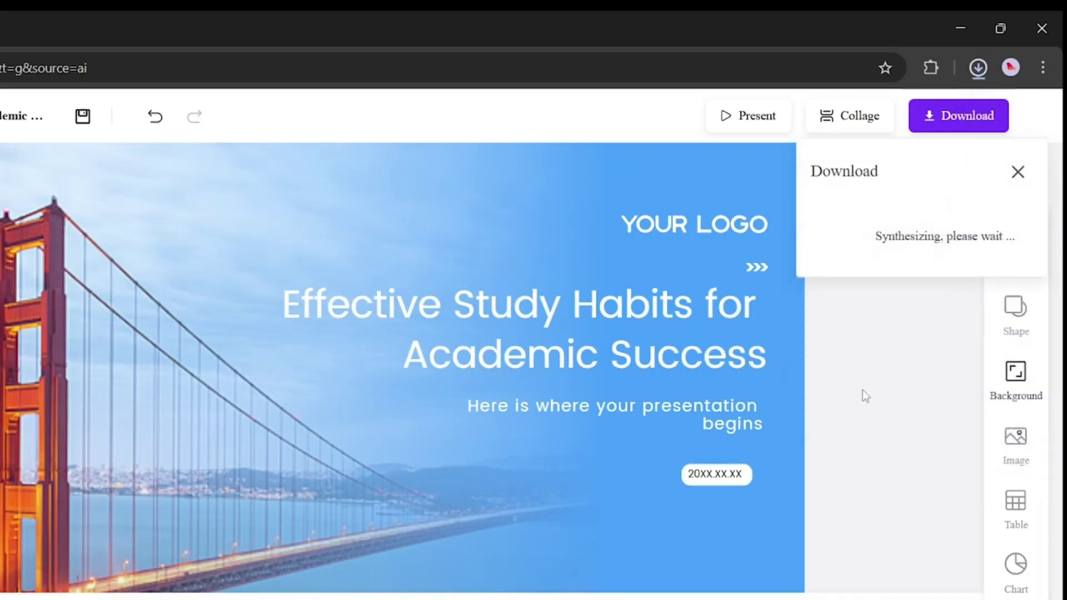
click(979, 68)
click(922, 145)
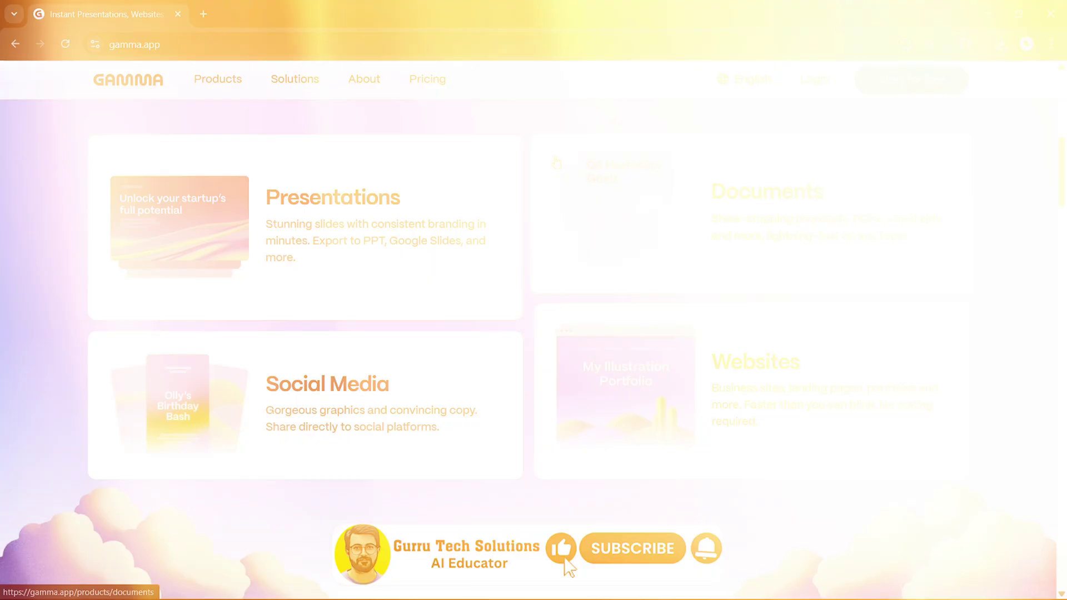
Step: Scroll down the gamma.app homepage to browse its product sections
scroll(557, 161, down, 5)
scroll(556, 160, down, 7)
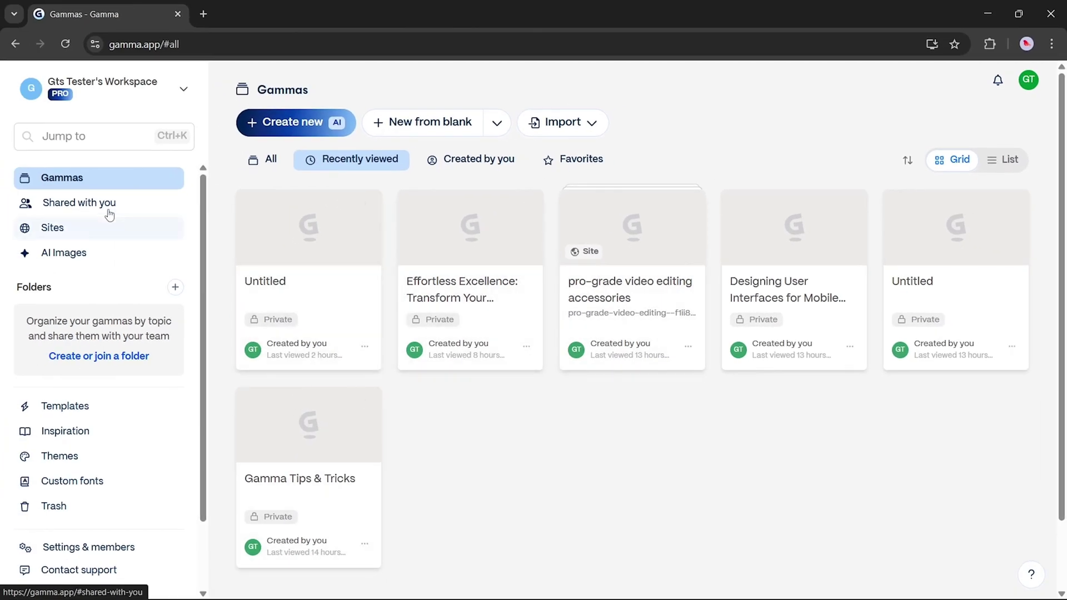
Step: Visit Shared with you, Sites and AI Images, dismiss the new folder dialog, then open Templates
click(110, 215)
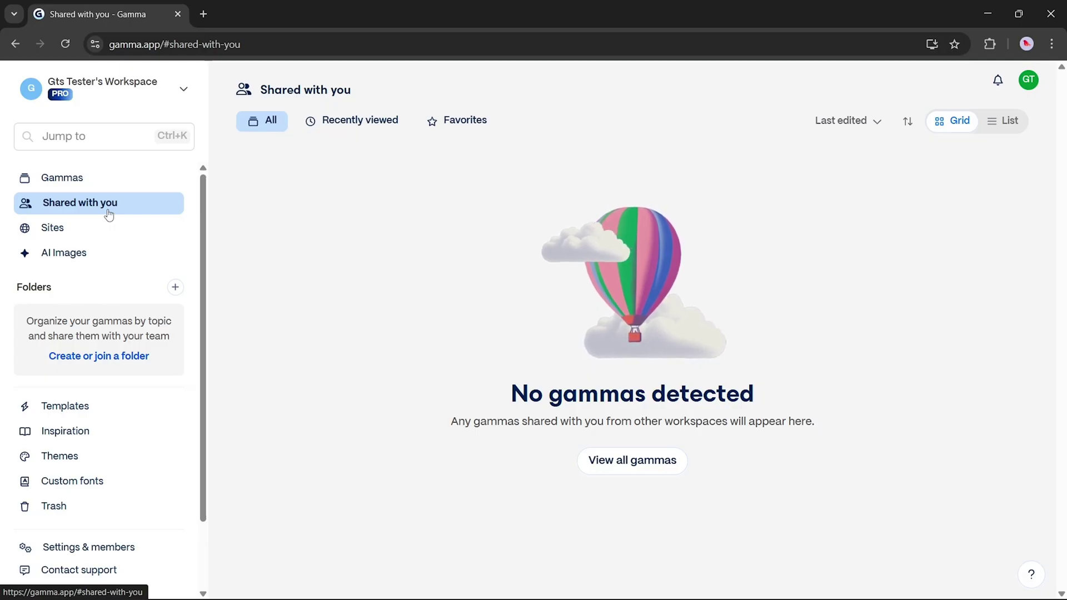
click(60, 229)
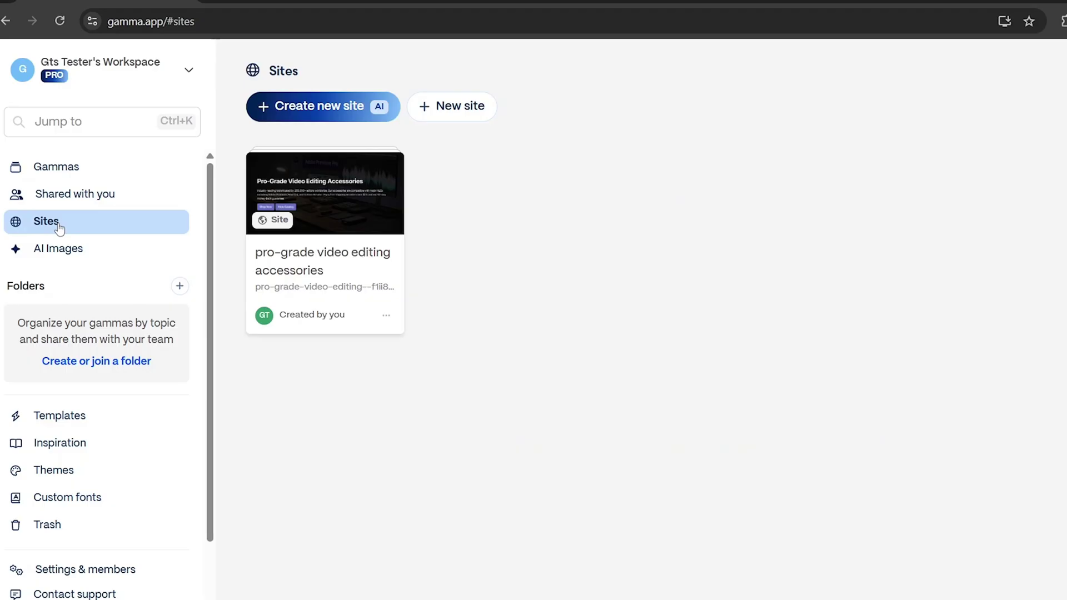
click(73, 249)
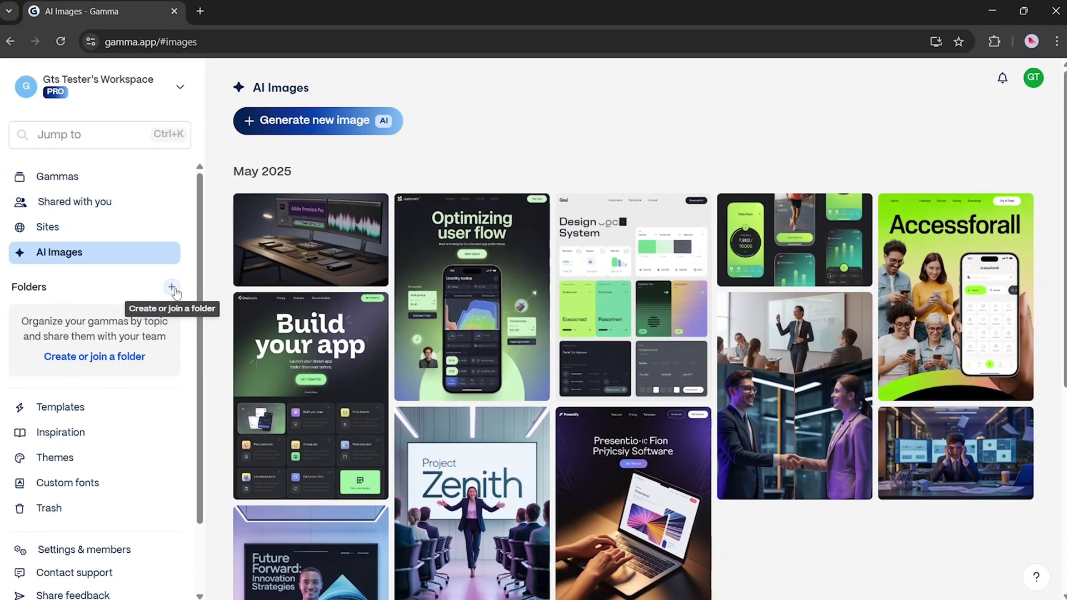
click(171, 288)
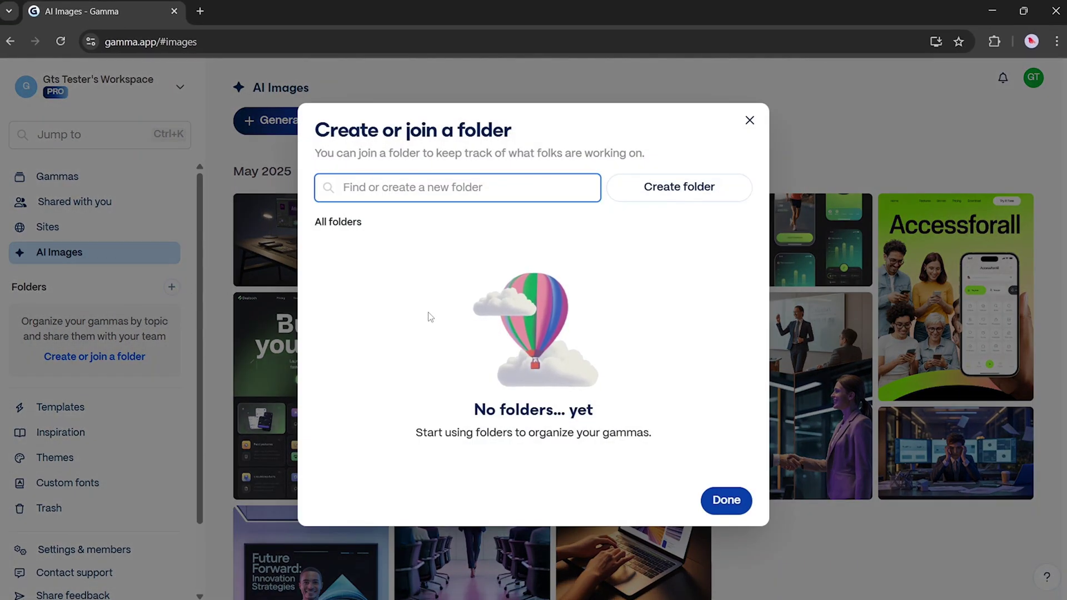
click(112, 395)
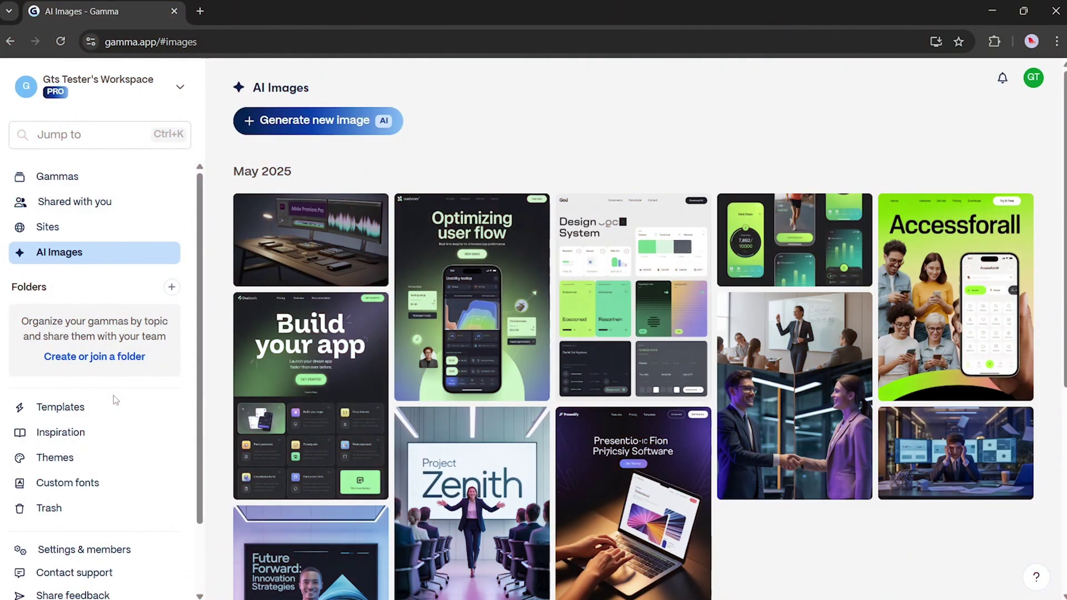
click(61, 409)
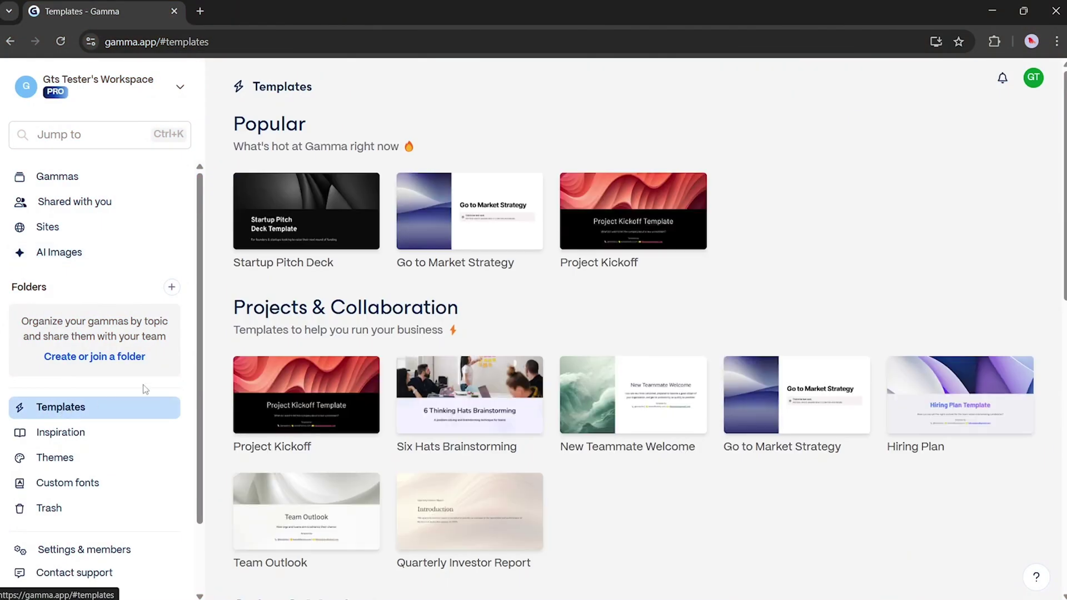
Step: Scroll through the Templates gallery, then browse the Inspiration gallery
scroll(472, 343, down, 1)
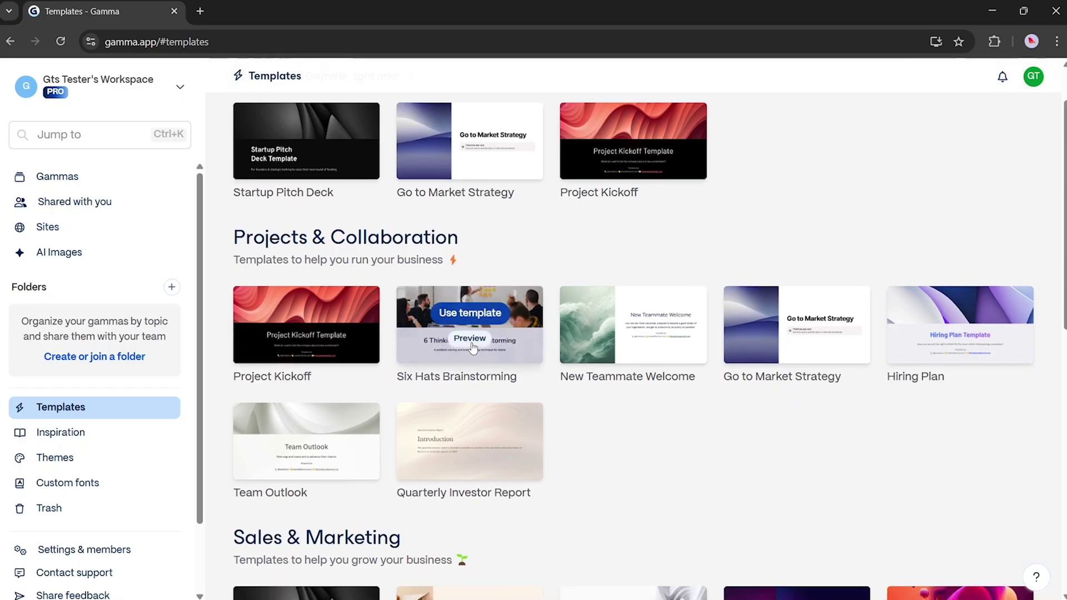
scroll(407, 348, down, 1)
scroll(407, 348, down, 2)
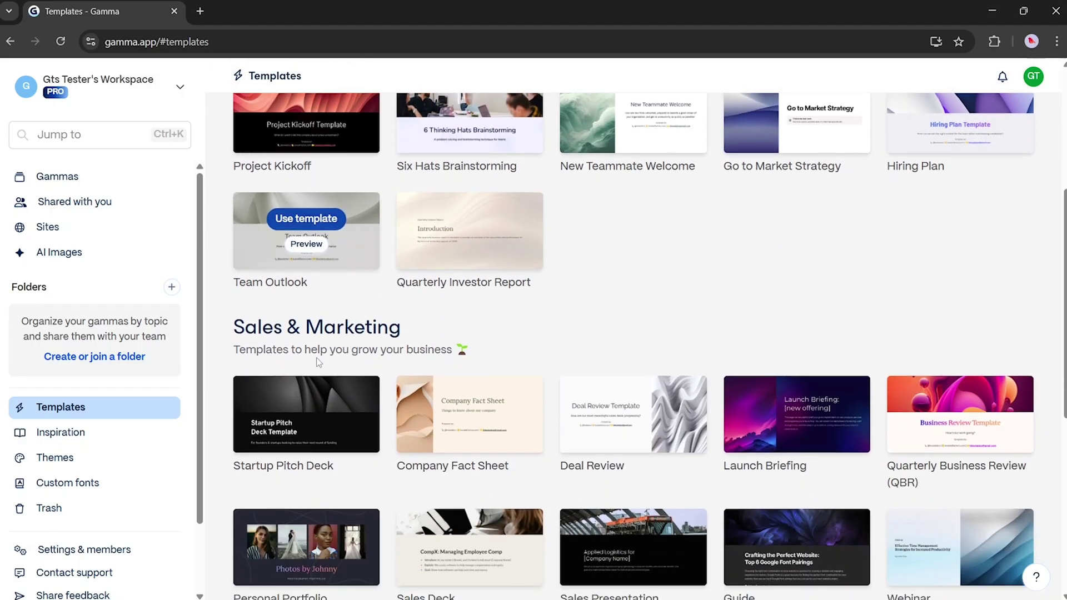
click(89, 440)
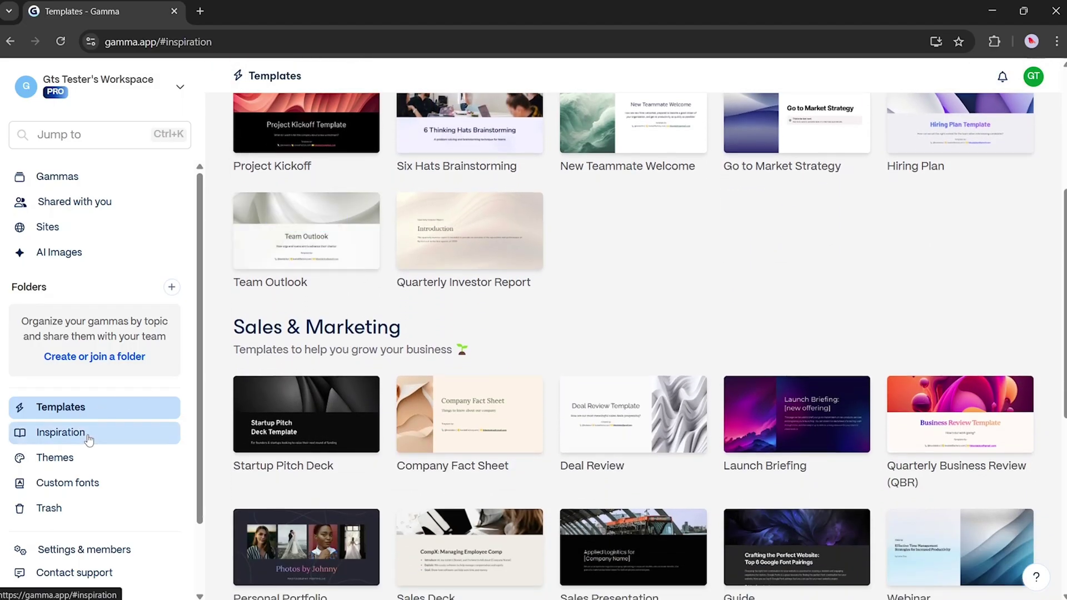
scroll(491, 221, up, 4)
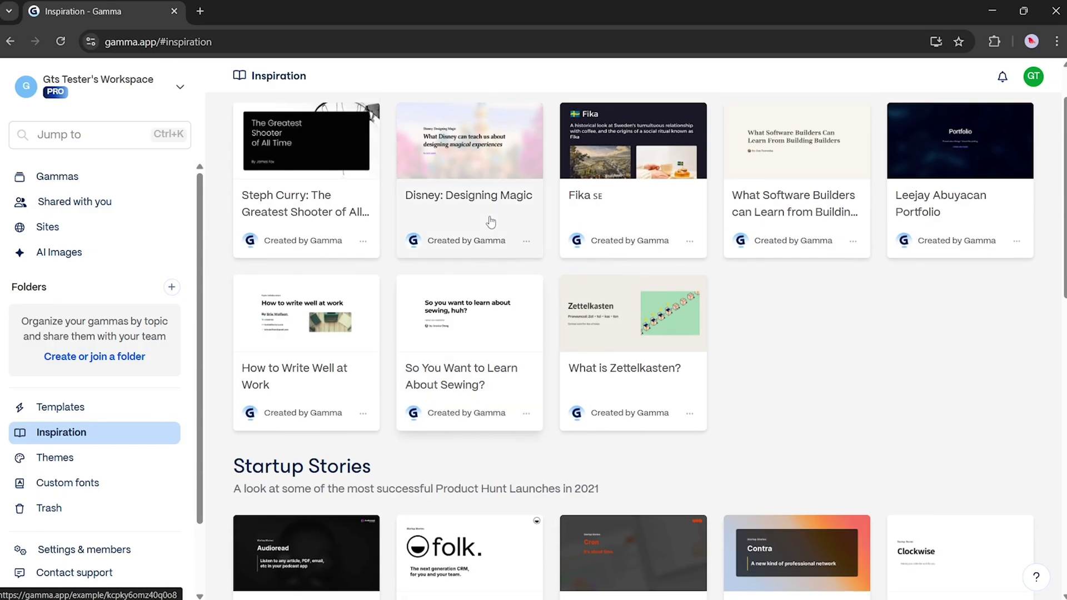
scroll(491, 221, down, 6)
scroll(492, 222, down, 5)
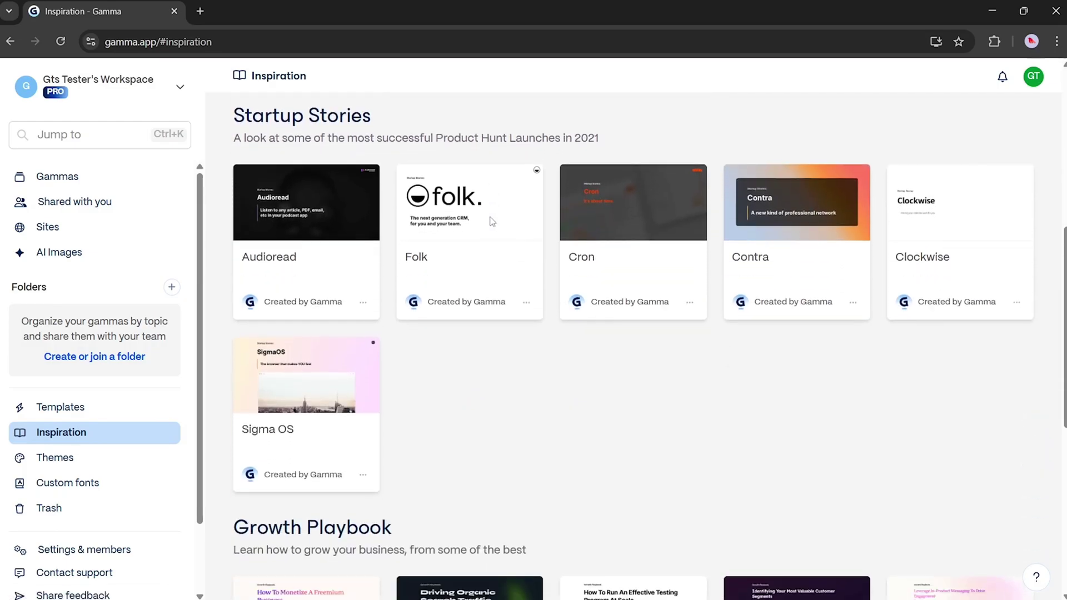
scroll(491, 252, down, 3)
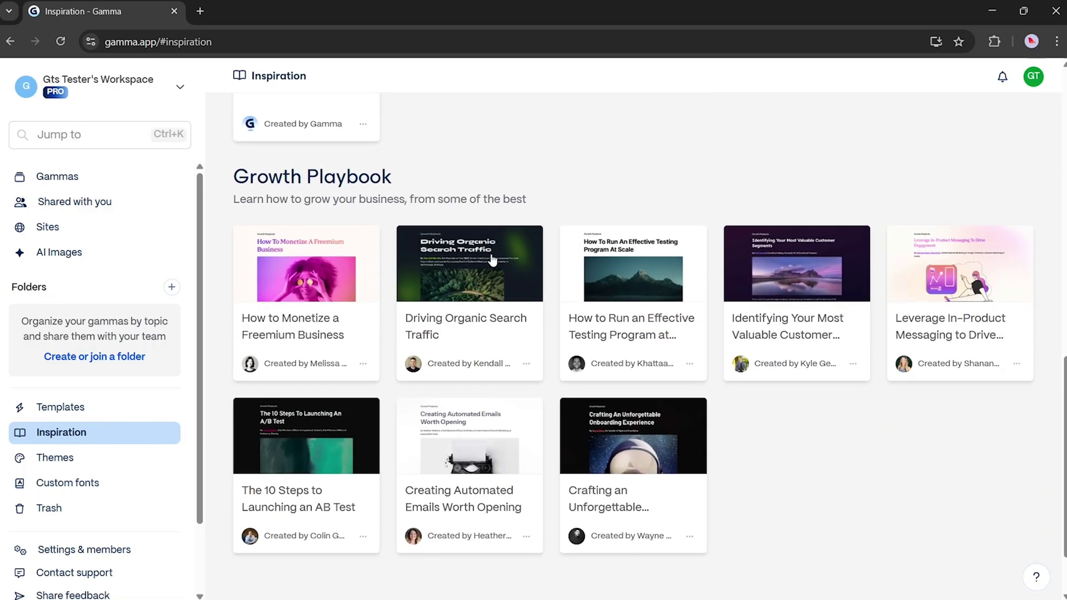
Step: Check the Themes, Custom fonts and Trash pages, then return to the Gammas list
click(82, 469)
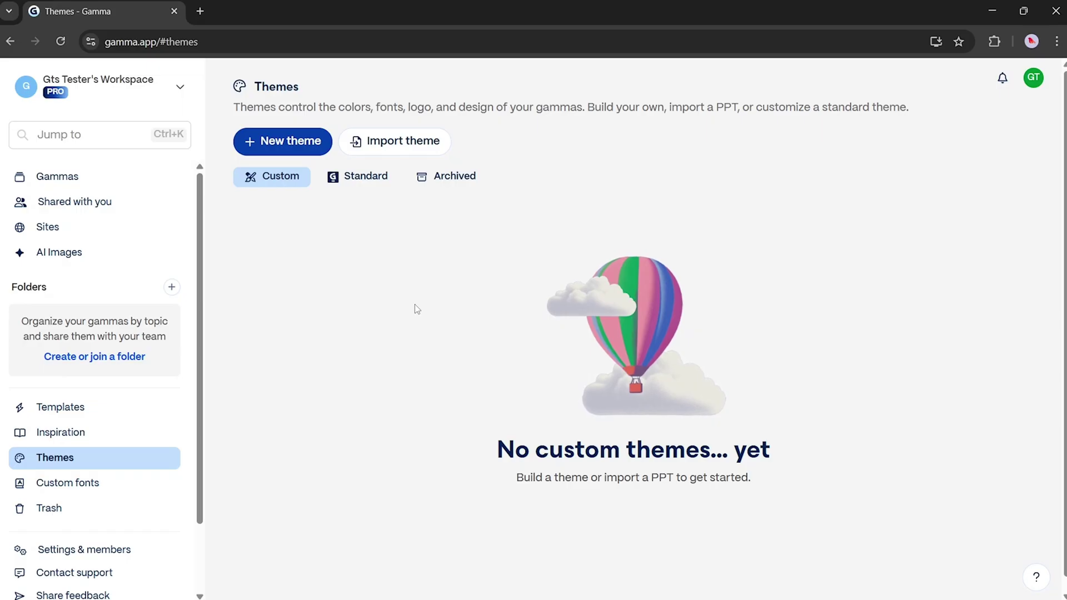
click(46, 485)
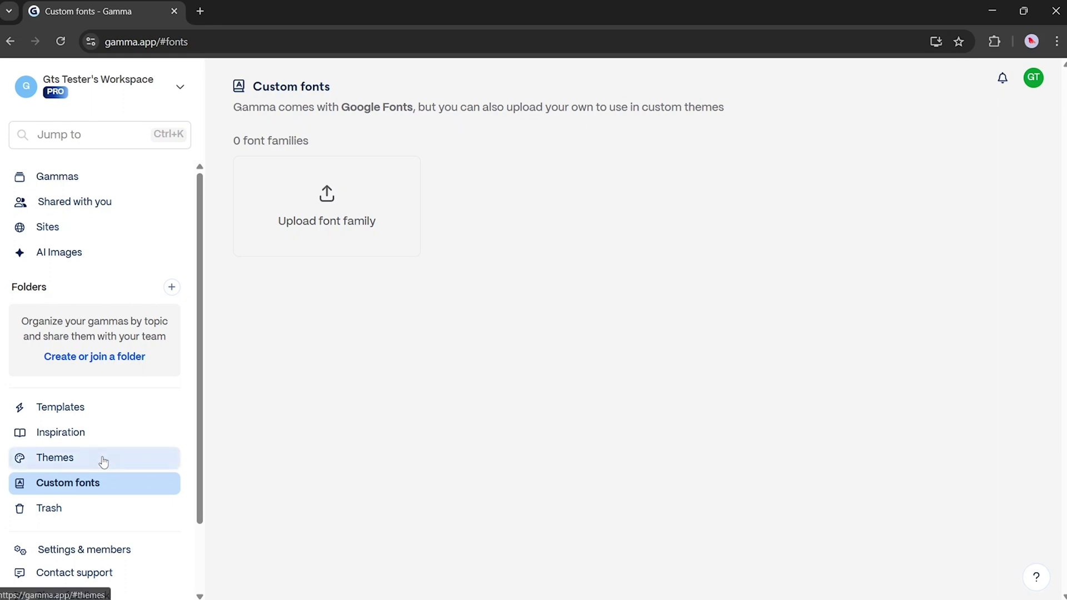
click(66, 510)
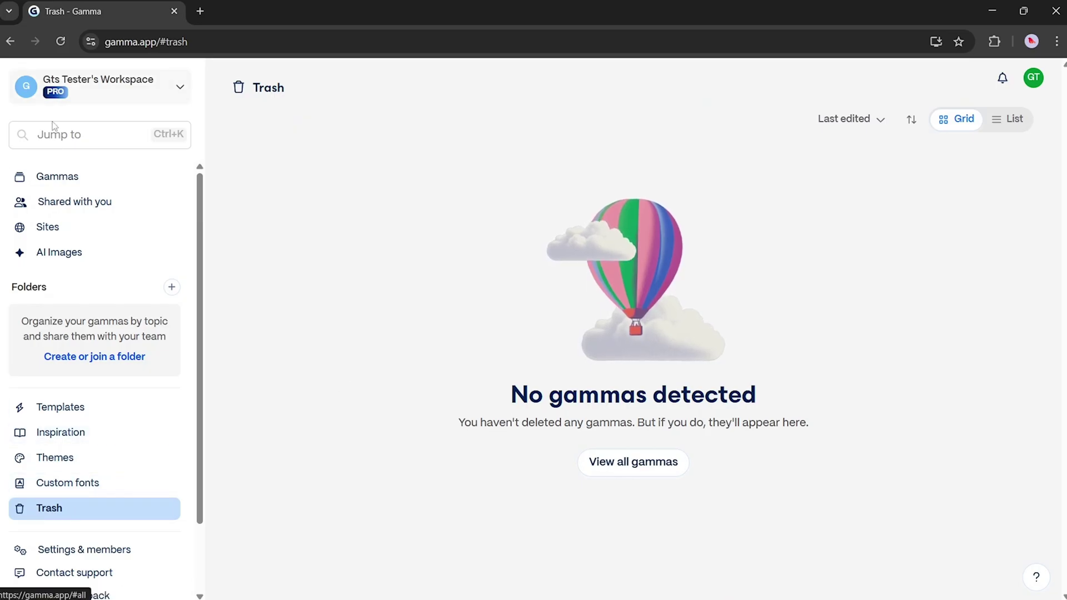
click(73, 173)
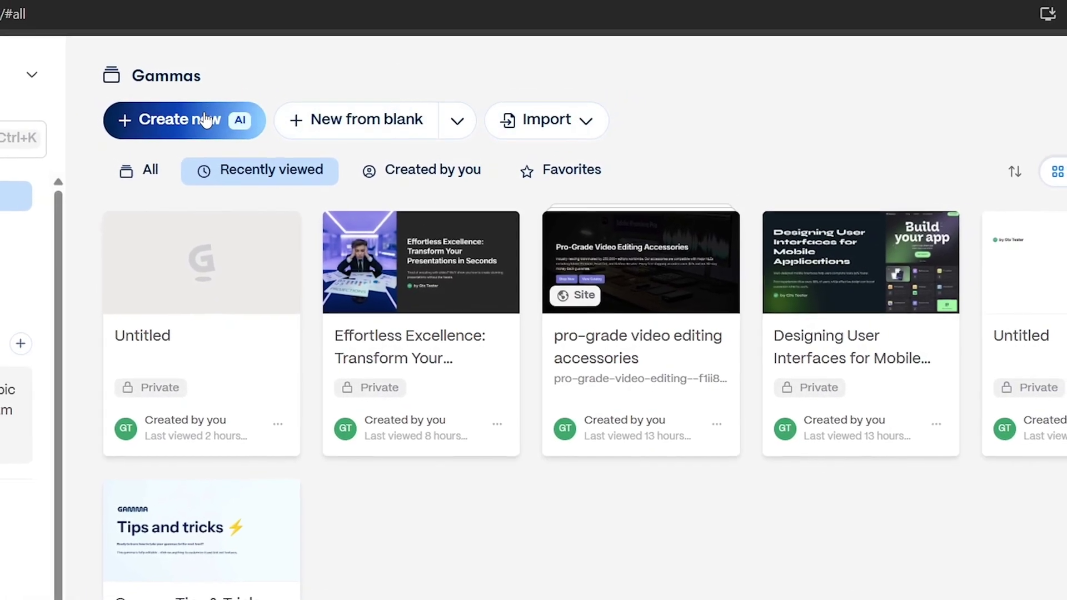
Step: Use the Create new (AI) button on the Gammas dashboard to reach Create with AI
click(205, 120)
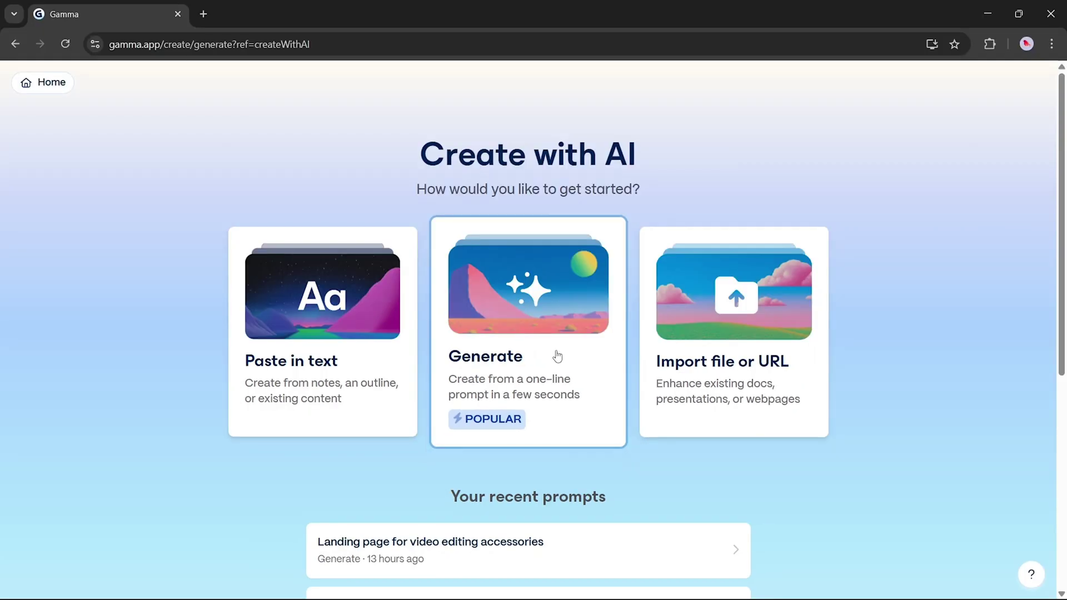
Step: In Generate mode, paste the Future of Renewable Energy prompt and set 10 cards, language unchanged
click(558, 357)
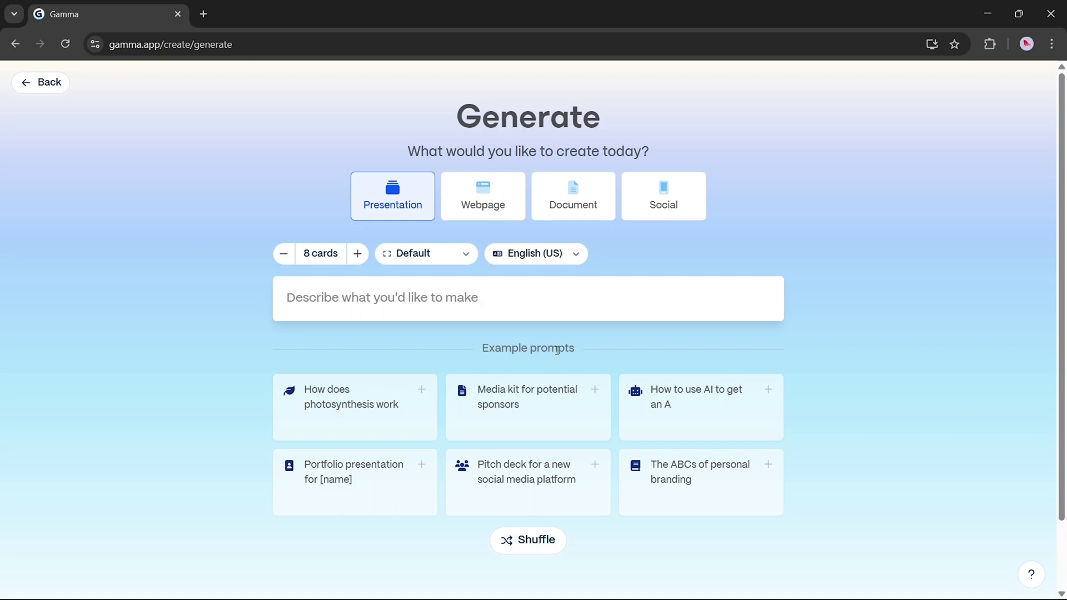
right_click(454, 310)
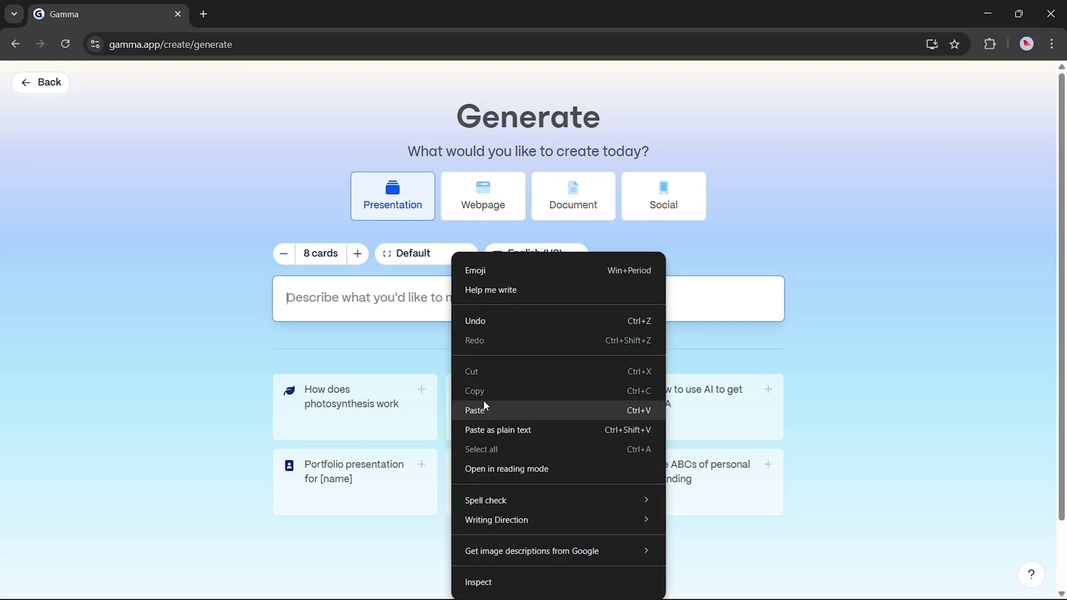
click(475, 410)
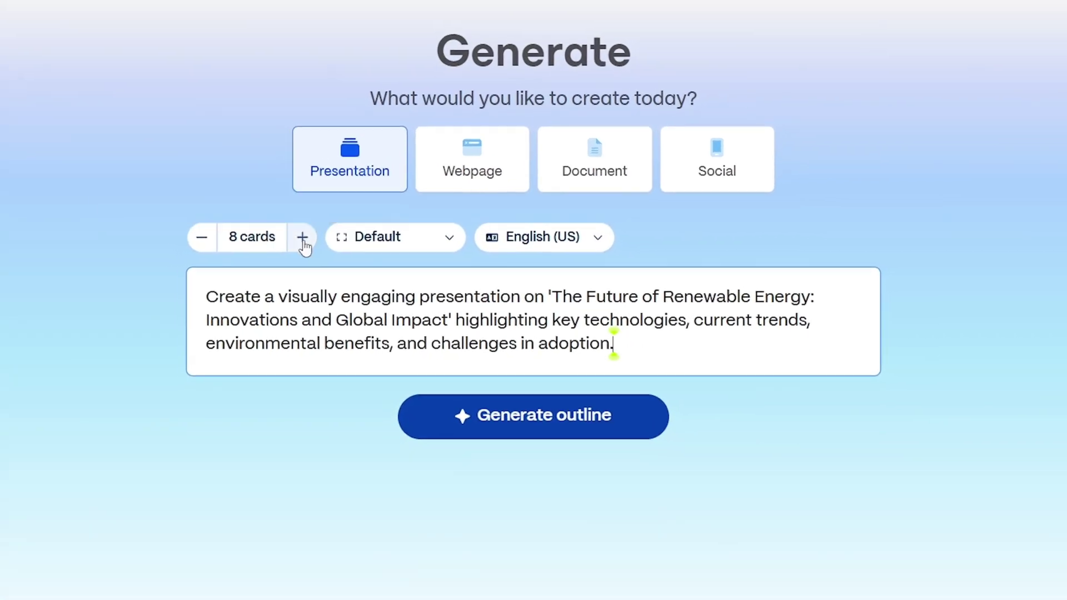
click(302, 237)
click(303, 237)
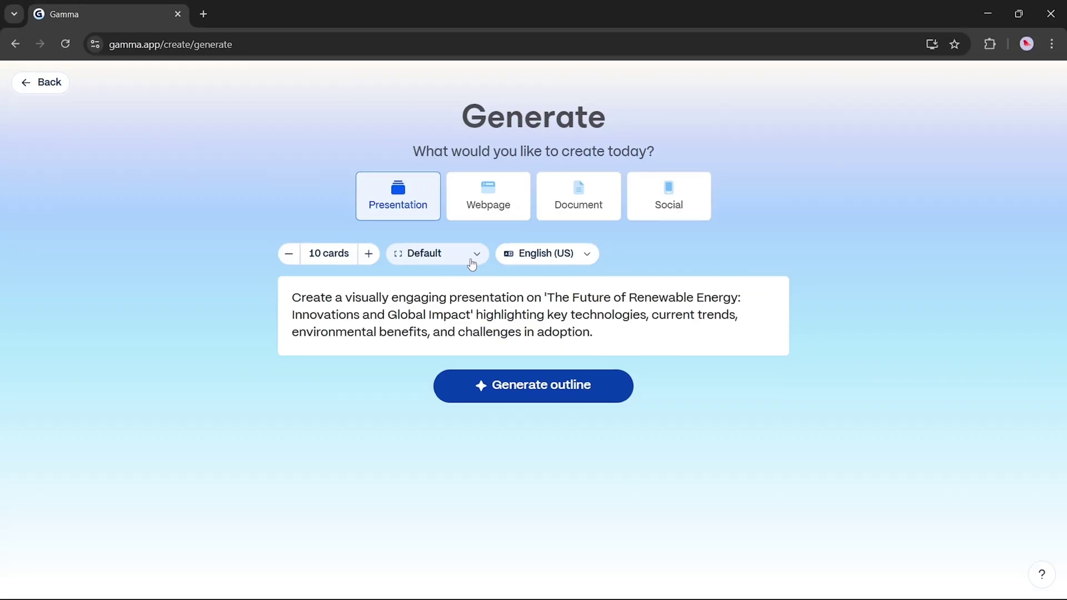
click(520, 262)
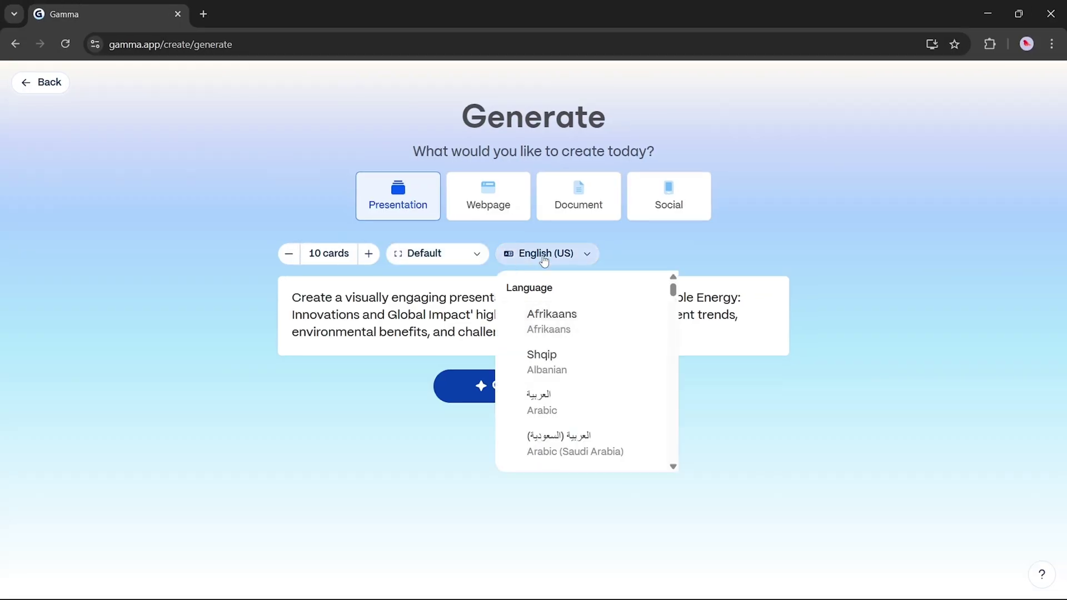
click(731, 249)
Step: Generate the outline, then build the deck in the Alien theme, keeping AI images
click(531, 387)
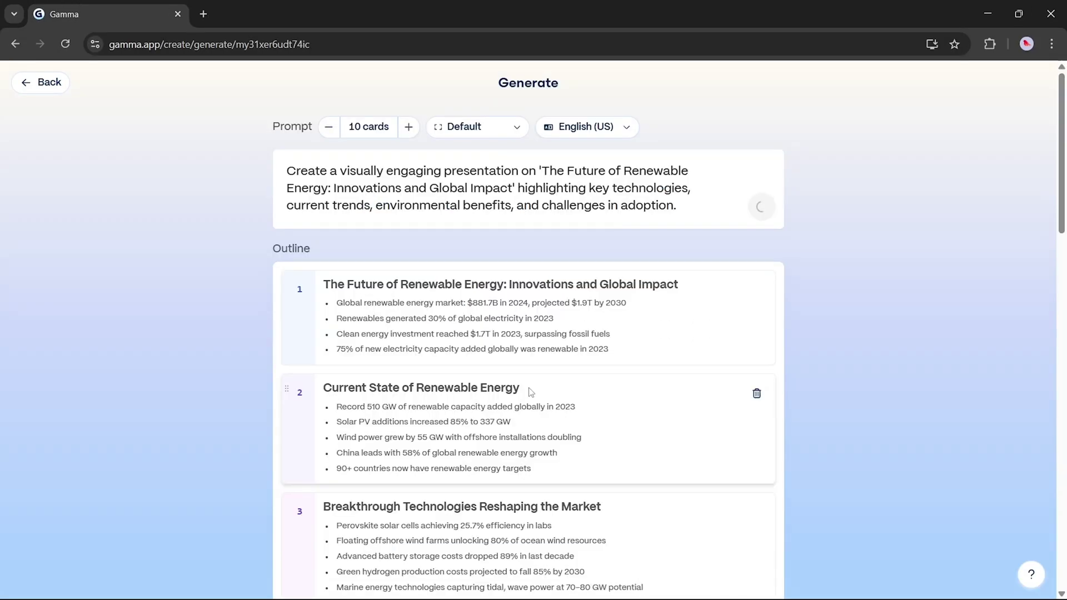
scroll(538, 388, down, 20)
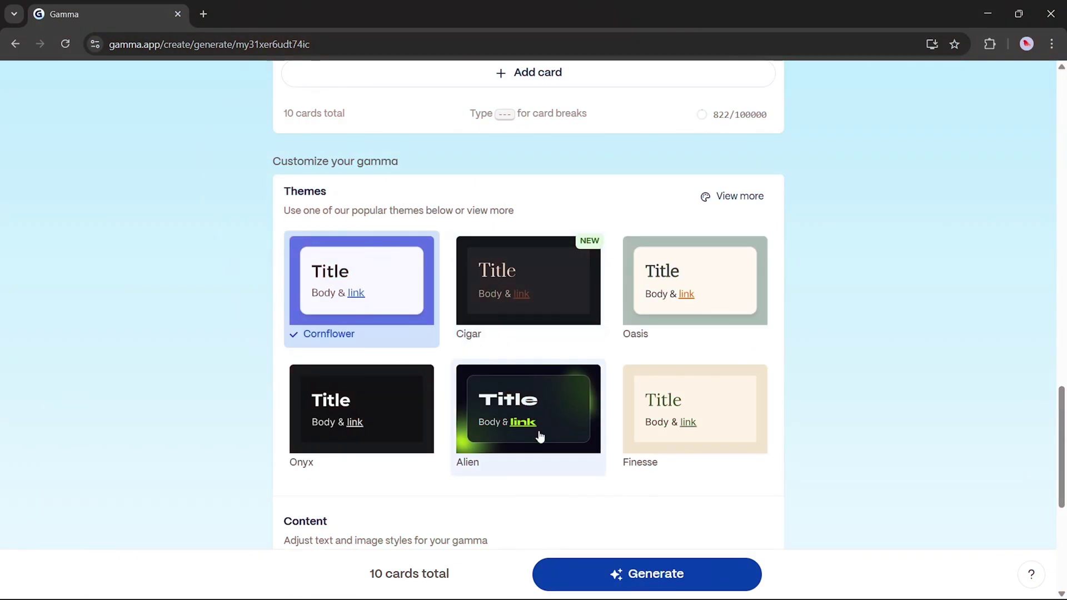
click(543, 395)
scroll(575, 451, down, 4)
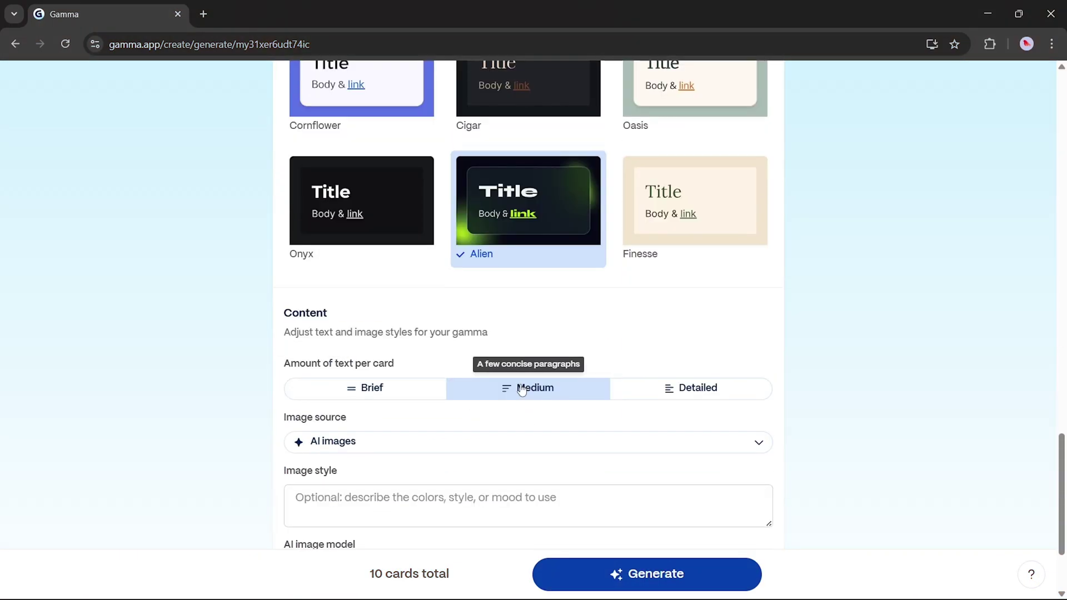
scroll(508, 409, down, 3)
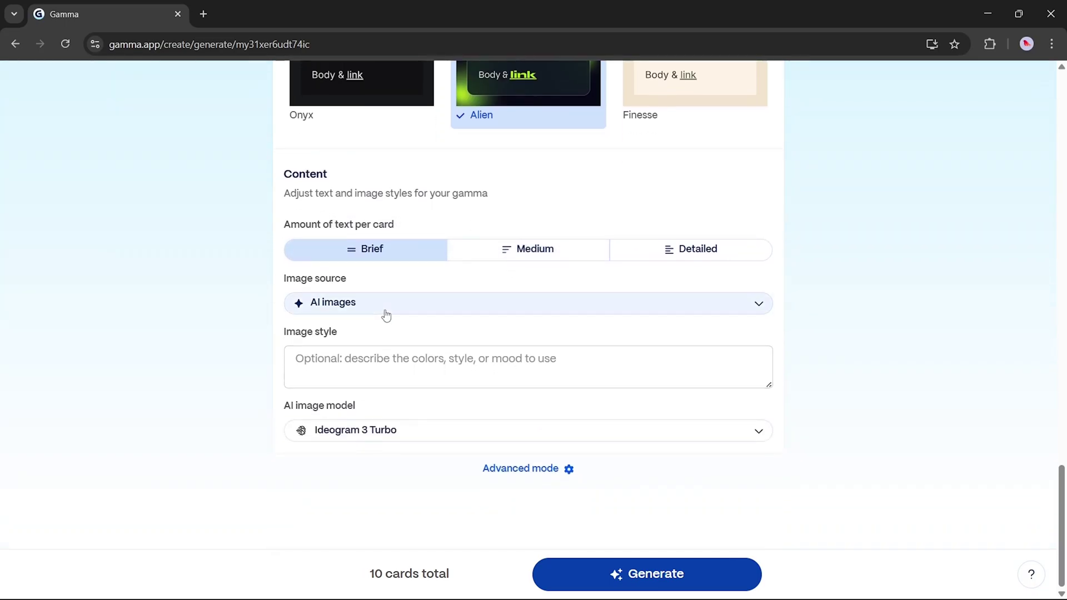
click(386, 314)
click(387, 314)
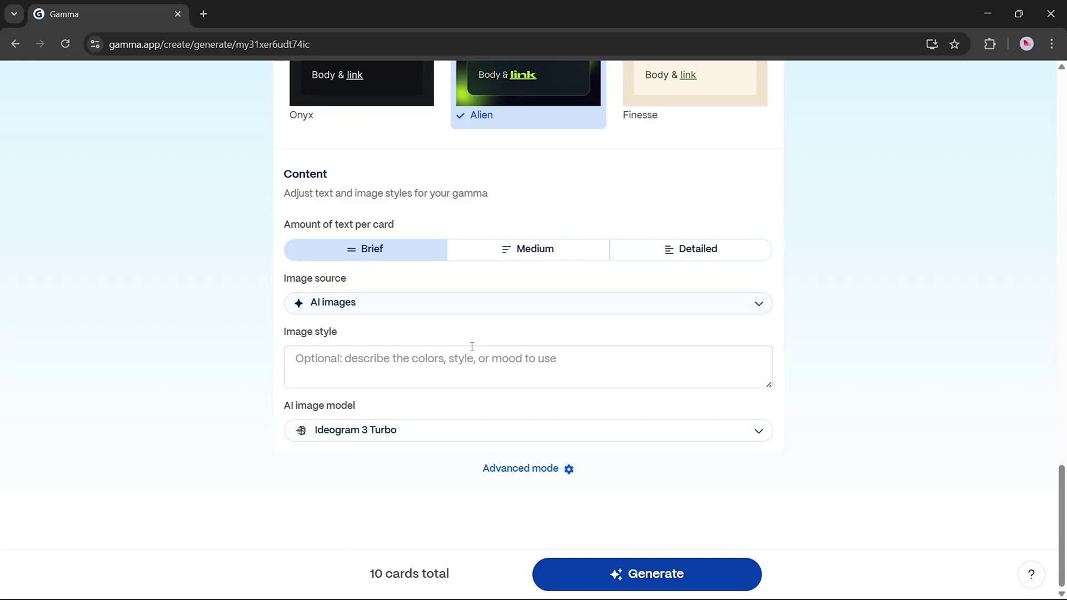
key(ctrl+Return)
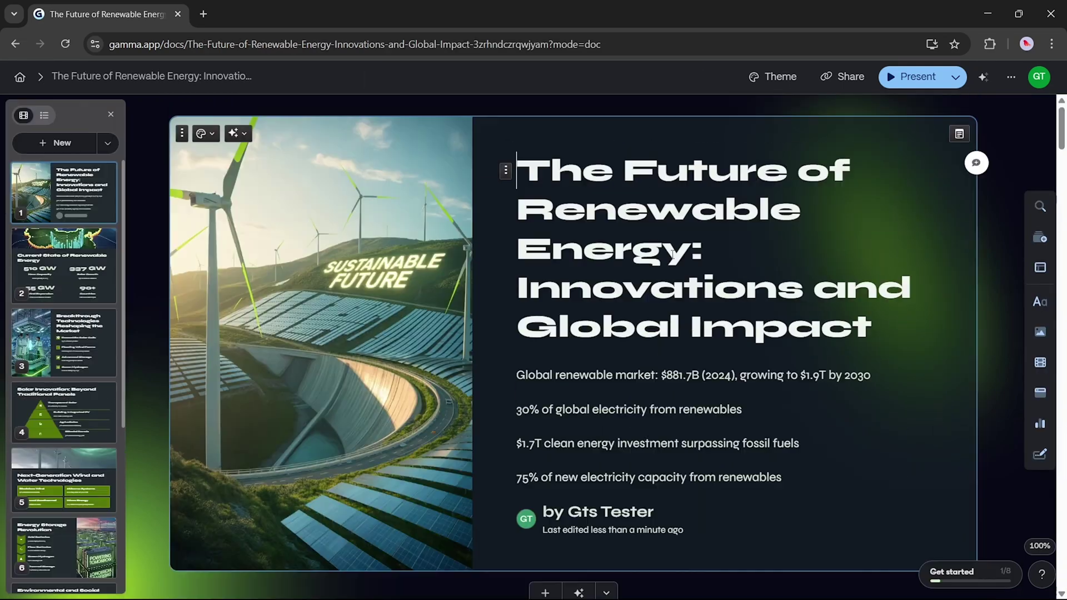
Step: Scroll through the generated cards down to the Environmental and Social Benefits bar chart
scroll(891, 428, down, 5)
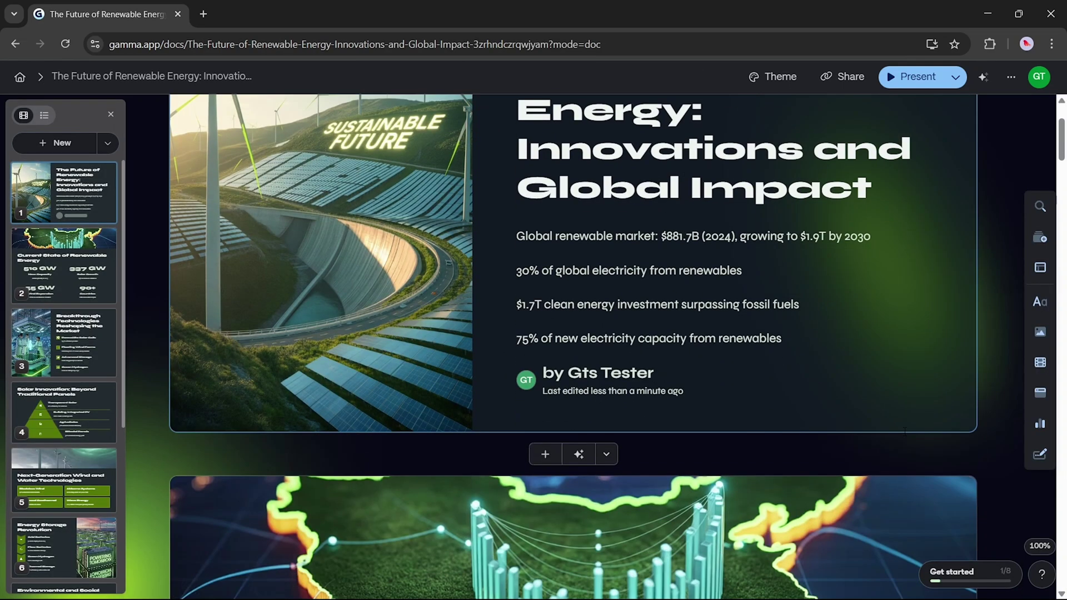
scroll(904, 437, down, 9)
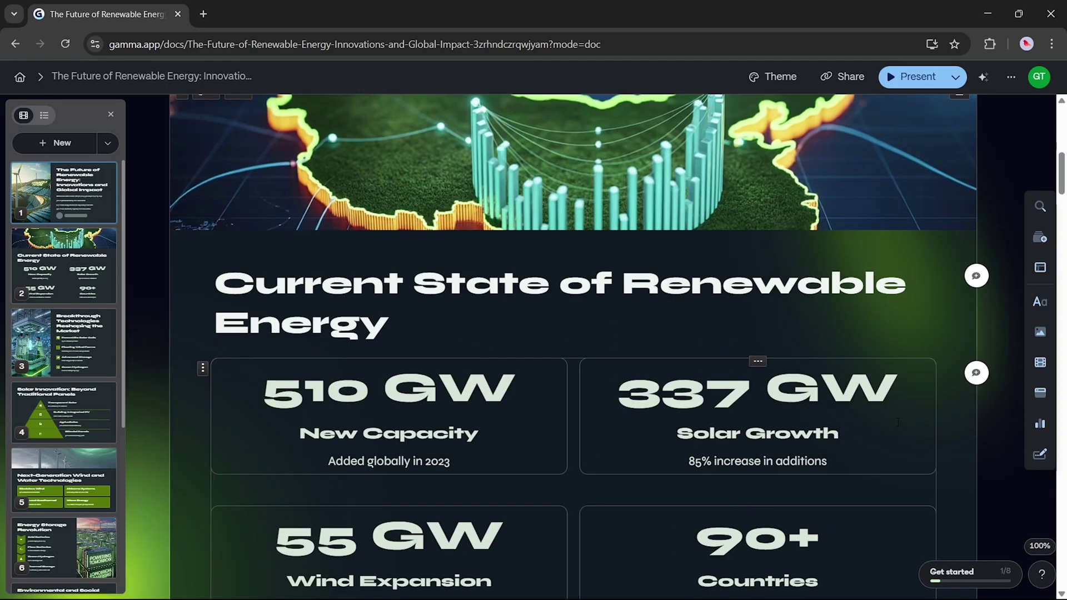
scroll(898, 422, down, 10)
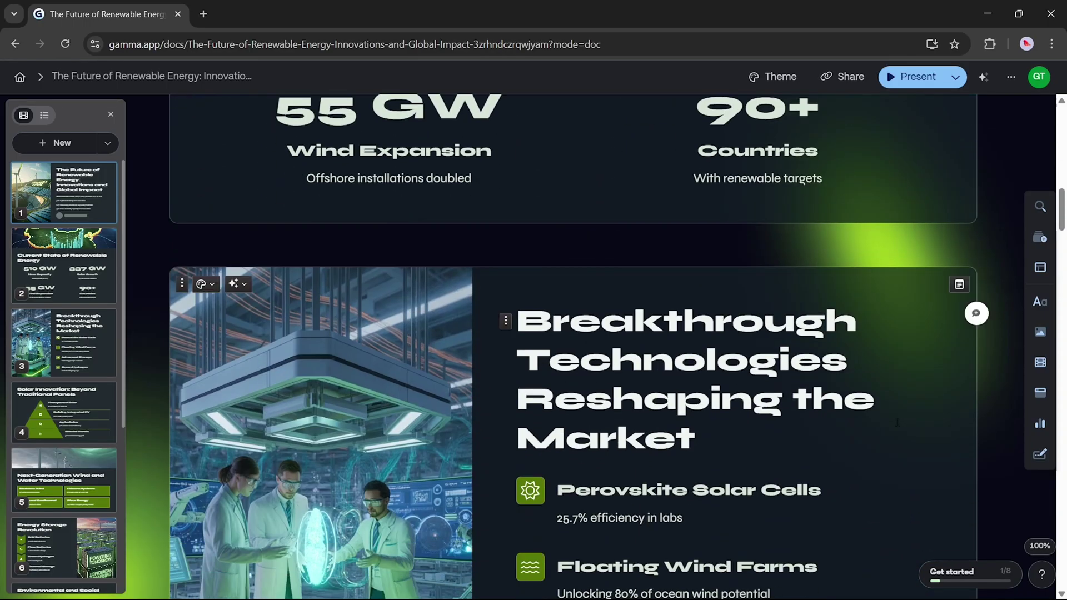
scroll(896, 427, down, 3)
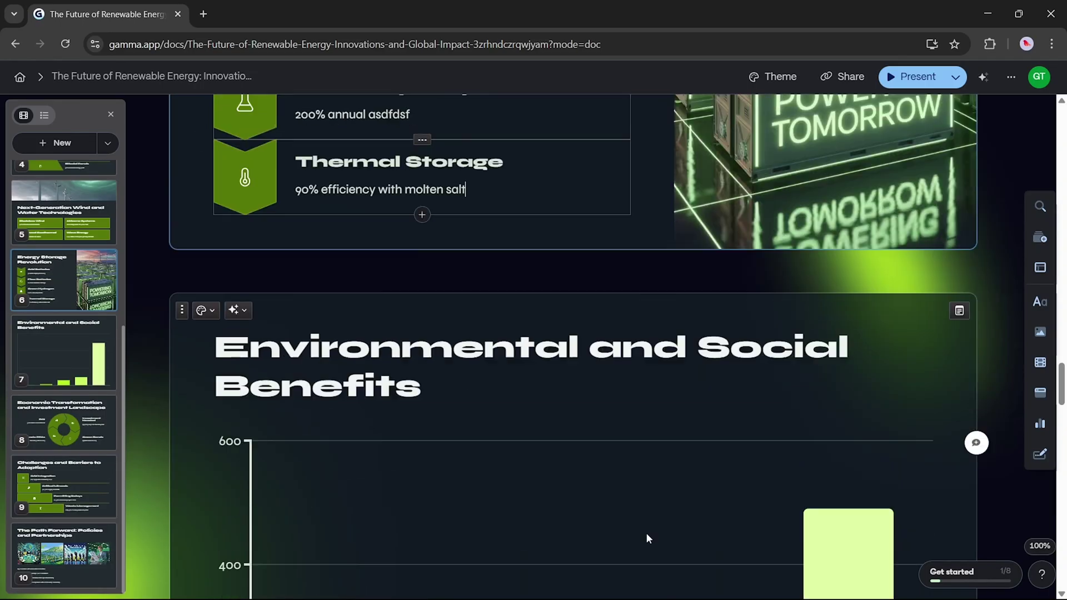
scroll(763, 429, up, 5)
mouse_move(763, 426)
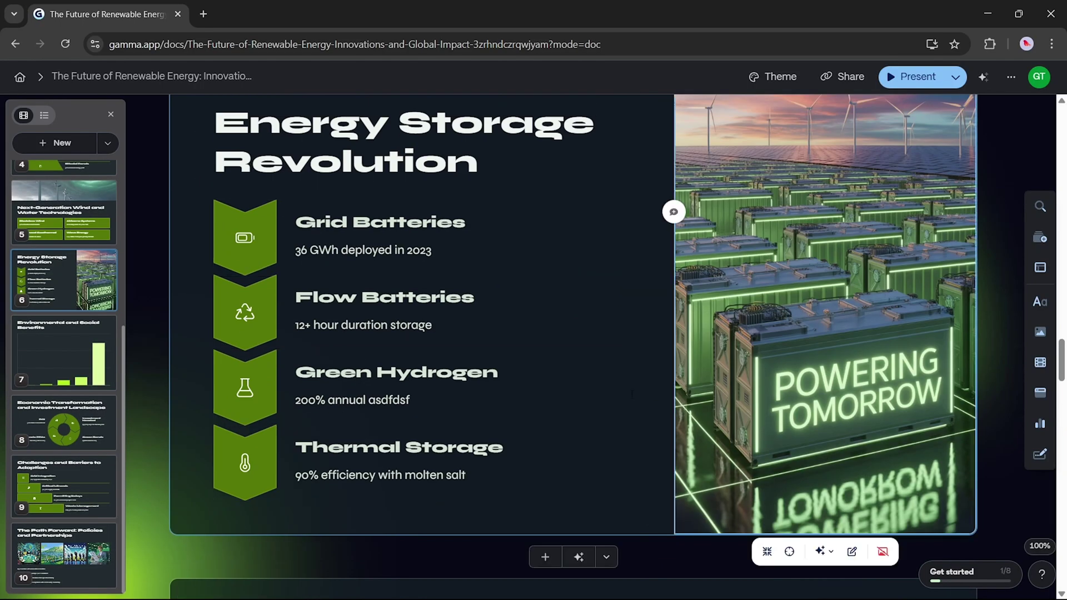
scroll(562, 476, down, 6)
Step: Open the benefits bar chart's settings and choose Edit chart data to show its table
click(724, 435)
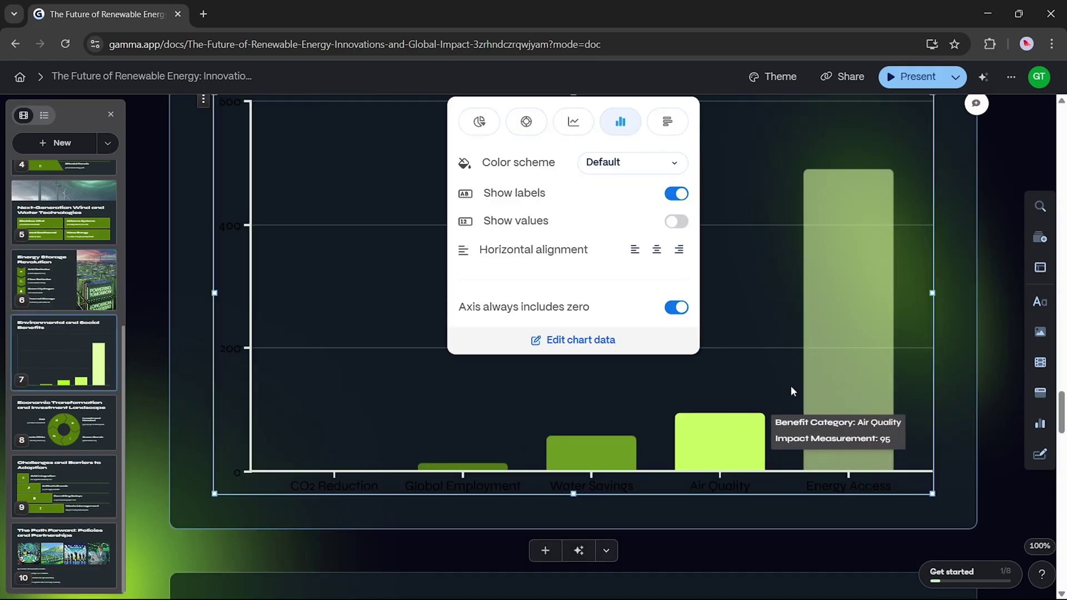
click(581, 349)
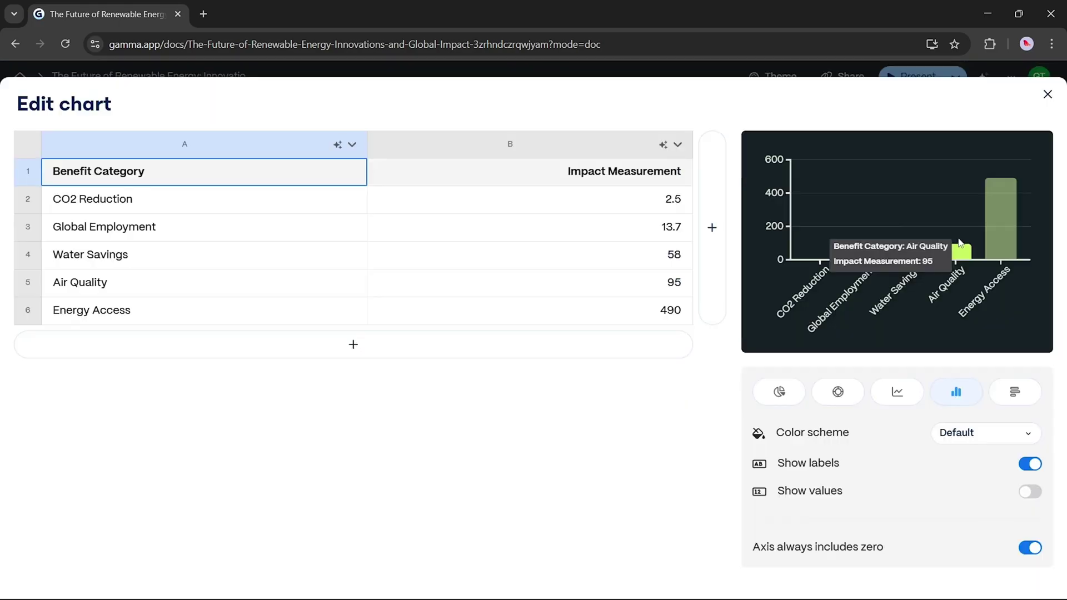